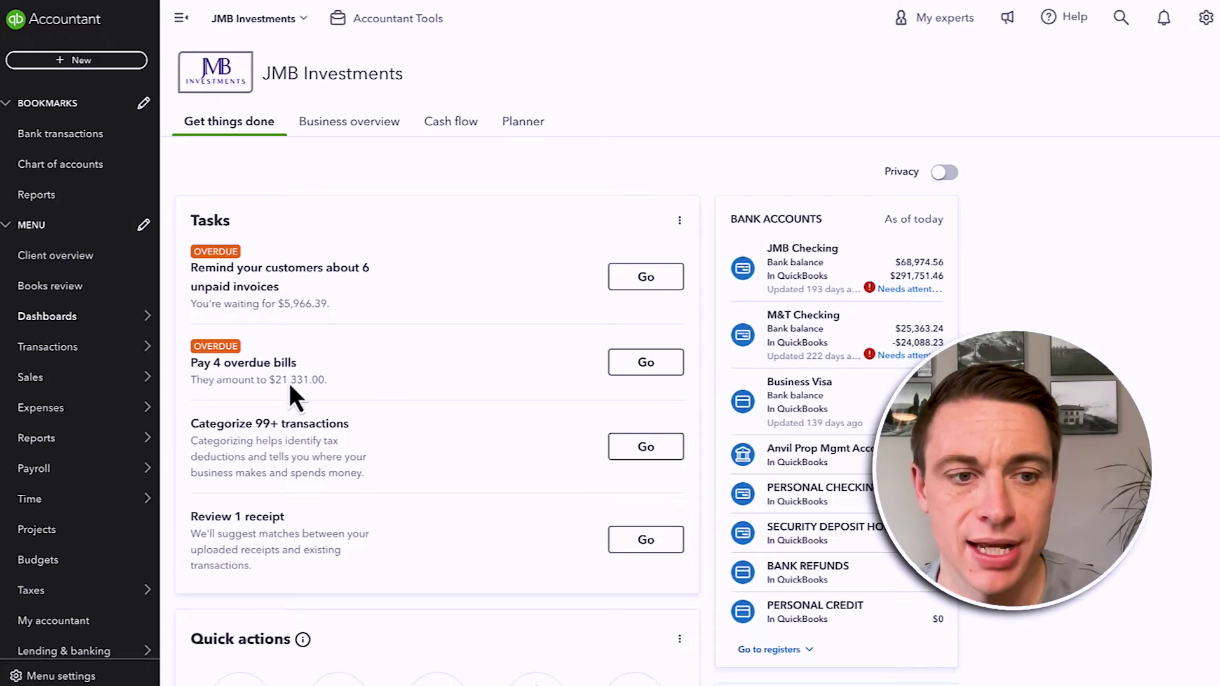
- Open the saved Balance Sheet - 2018 (REV) custom report and scroll through it
{"action": "mouse_move", "coordinate": [108, 442]}
{"action": "mouse_move", "coordinate": [88, 412]}
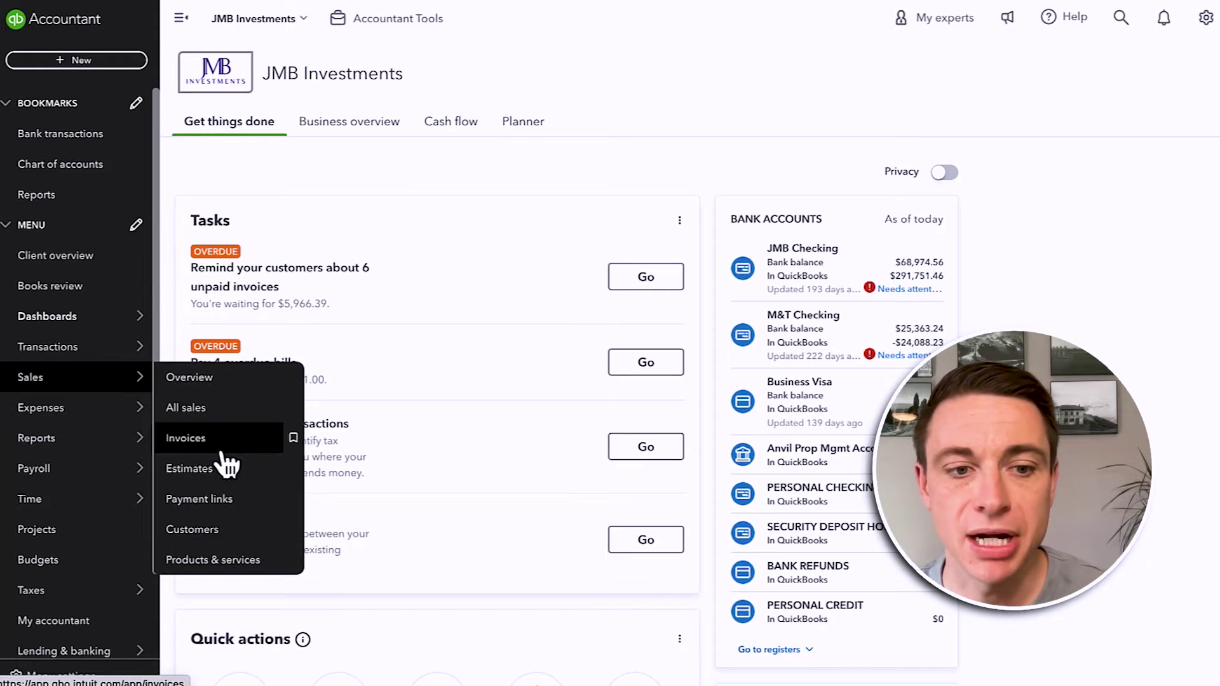
{"action": "left_click", "coordinate": [214, 530]}
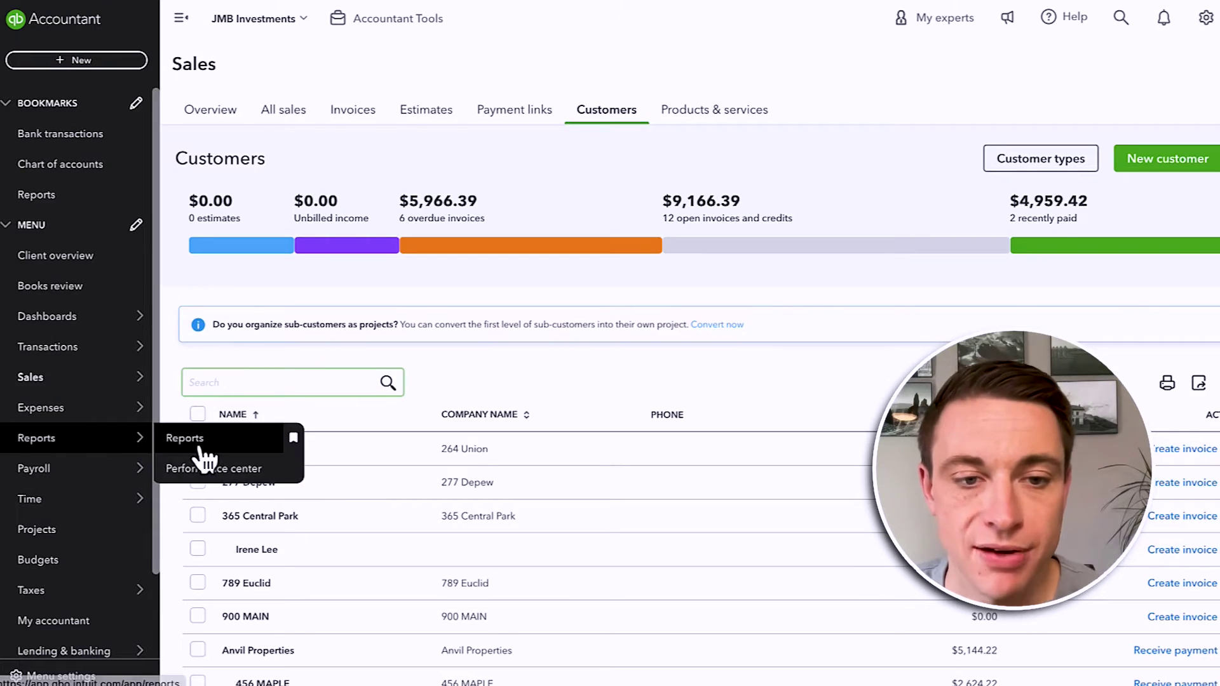
{"action": "left_click", "coordinate": [199, 446]}
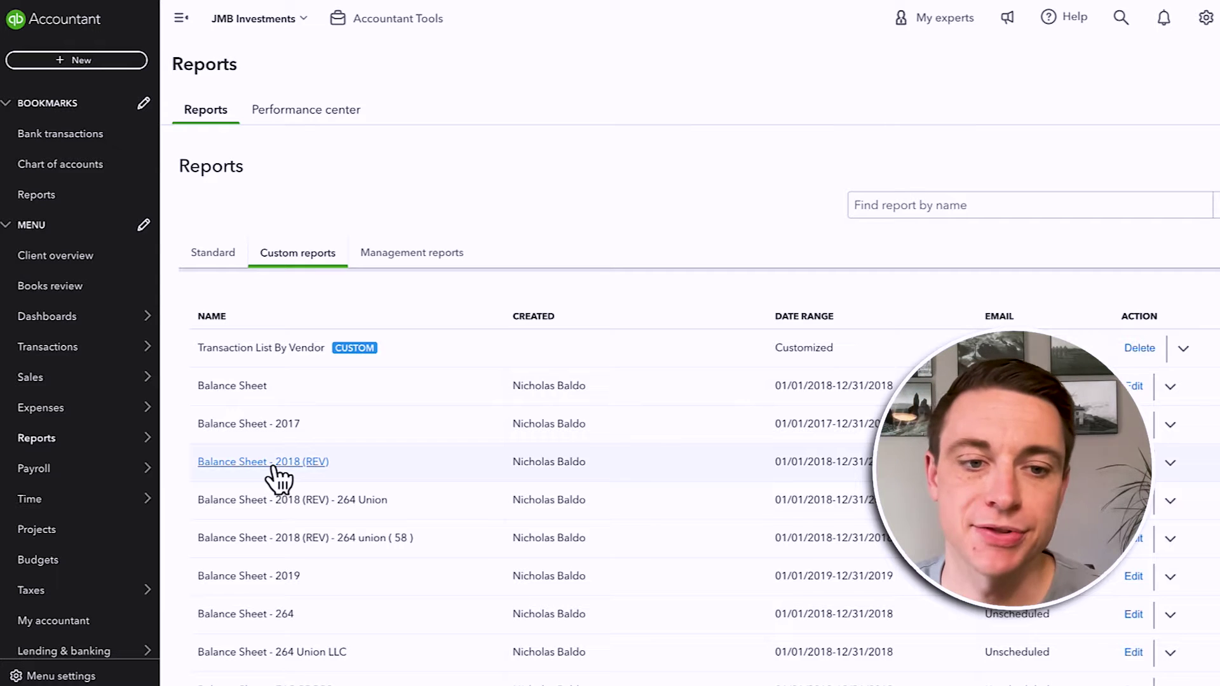
{"action": "left_click", "coordinate": [273, 465]}
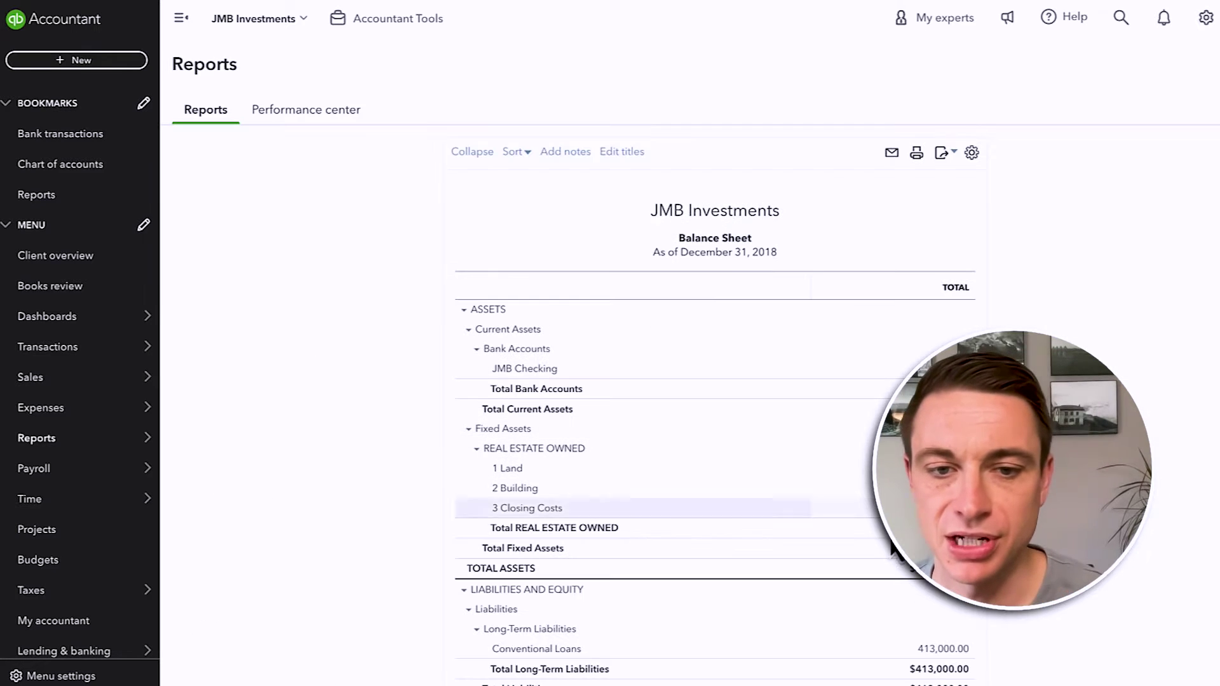
{"action": "scroll", "coordinate": [715, 382], "scroll_direction": "down", "scroll_amount": 5}
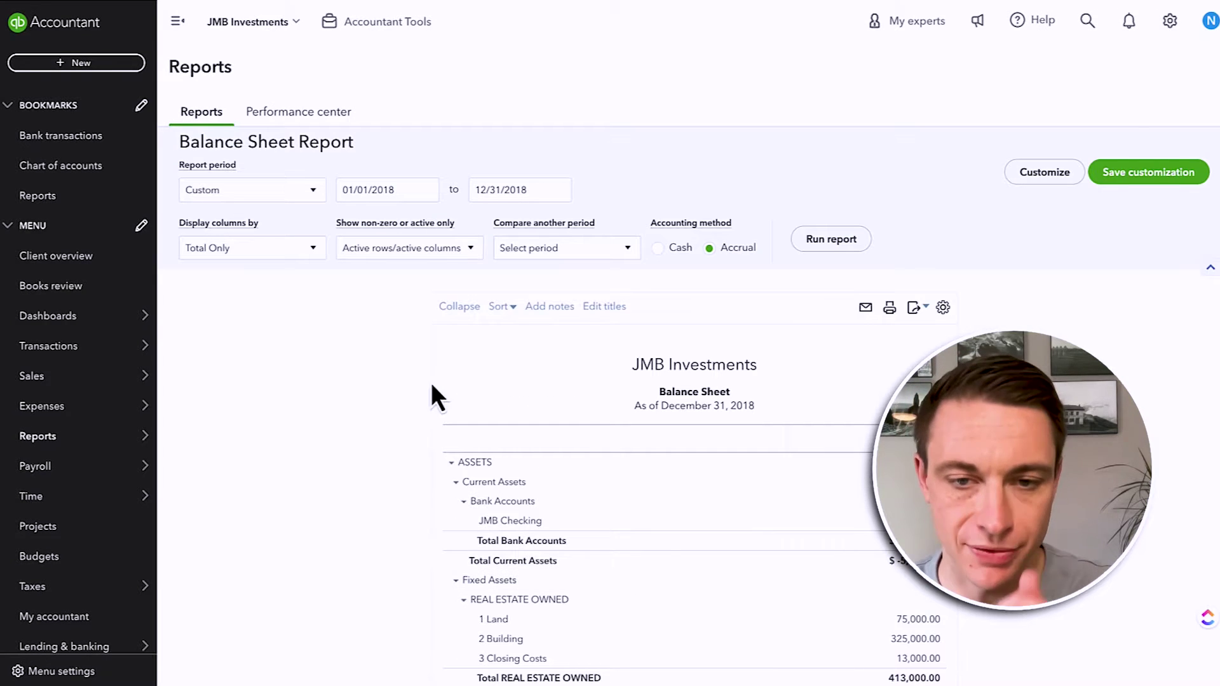
{"action": "scroll", "coordinate": [805, 562], "scroll_direction": "down", "scroll_amount": 1}
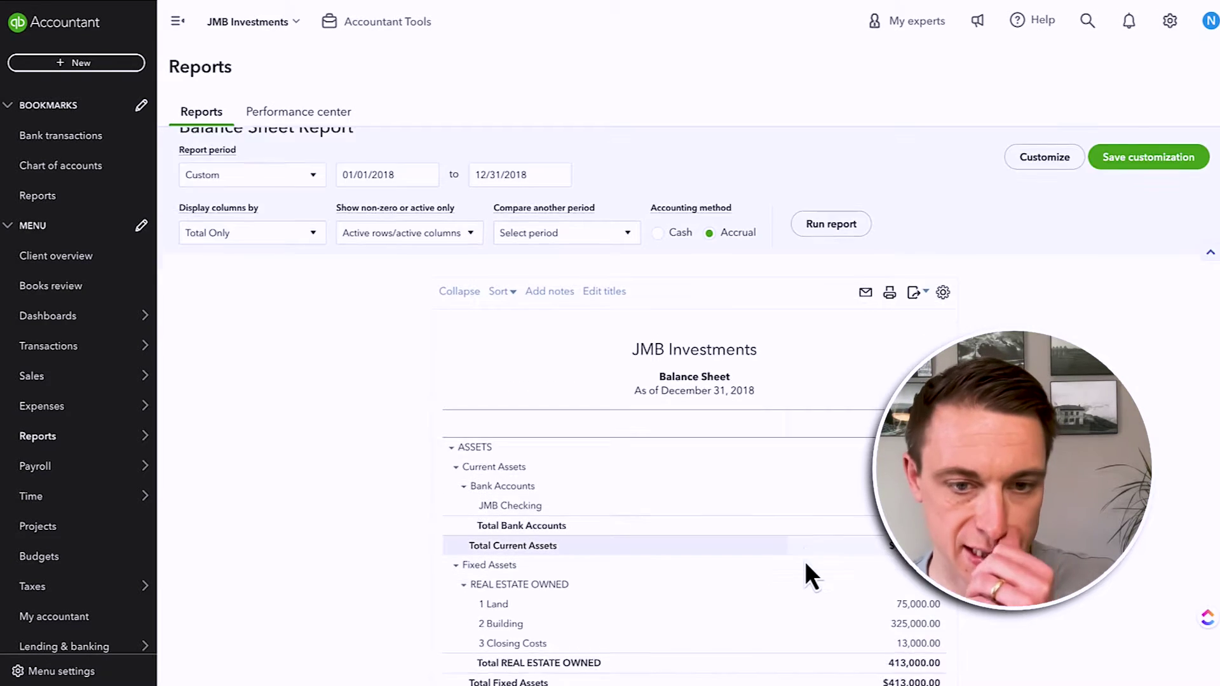
{"action": "scroll", "coordinate": [804, 562], "scroll_direction": "down", "scroll_amount": 2}
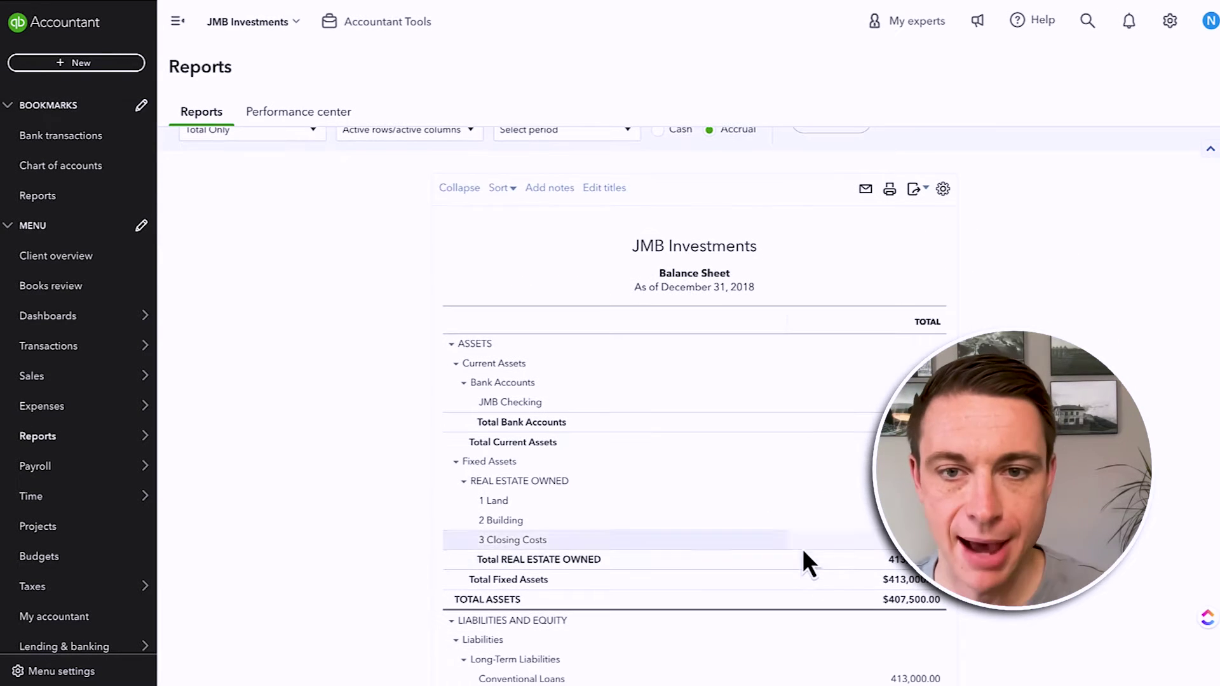
- Start a new invoice for customer 264 Union - Flip dated 04/01/2018
{"action": "left_click", "coordinate": [105, 70]}
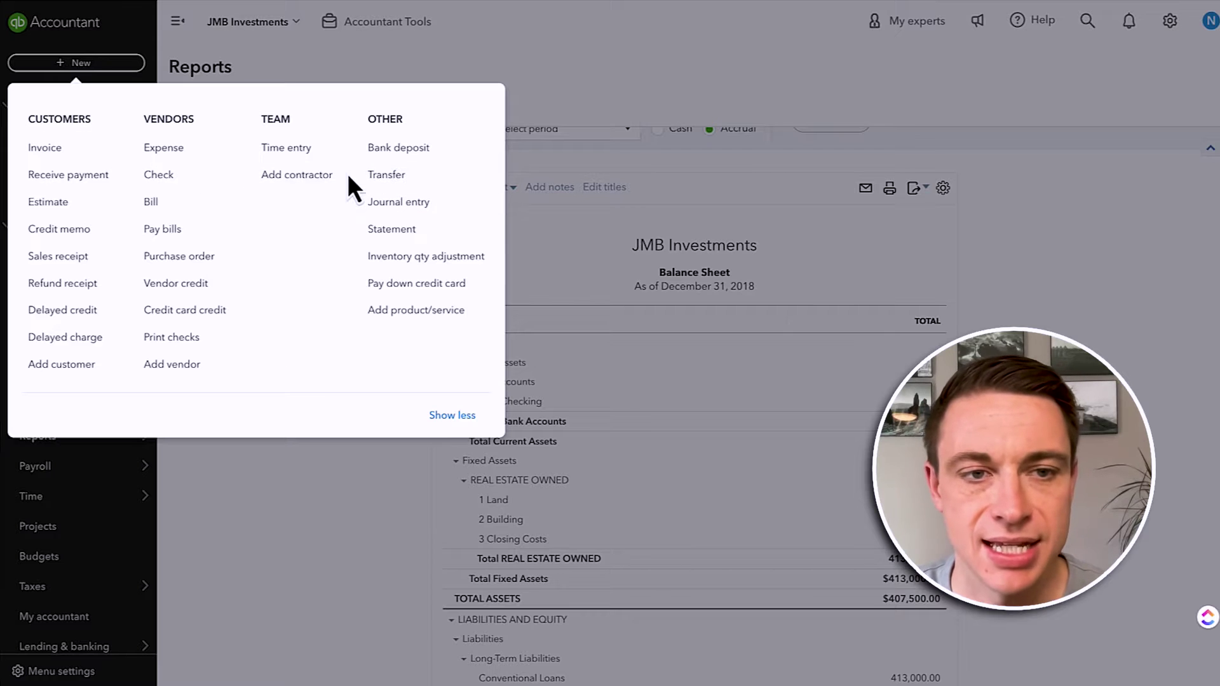
{"action": "scroll", "coordinate": [56, 169], "scroll_direction": "down", "scroll_amount": 1}
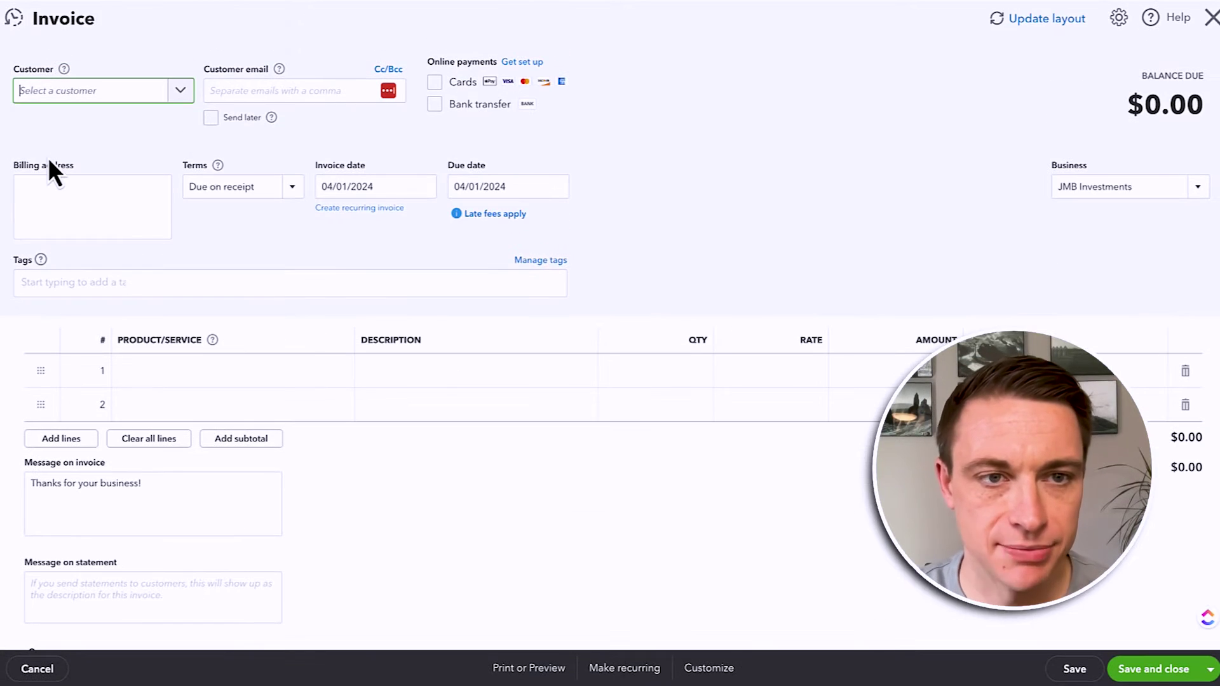
{"action": "left_click", "coordinate": [182, 91]}
{"action": "left_click", "coordinate": [103, 187]}
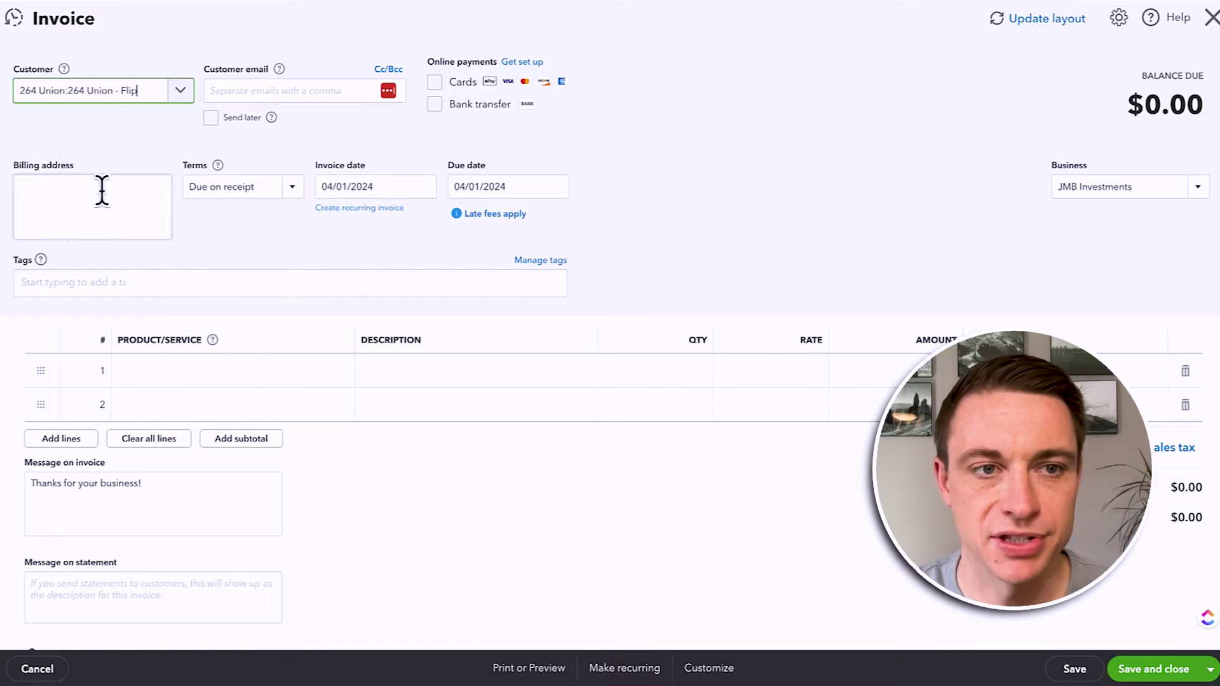
{"action": "left_click", "coordinate": [386, 187]}
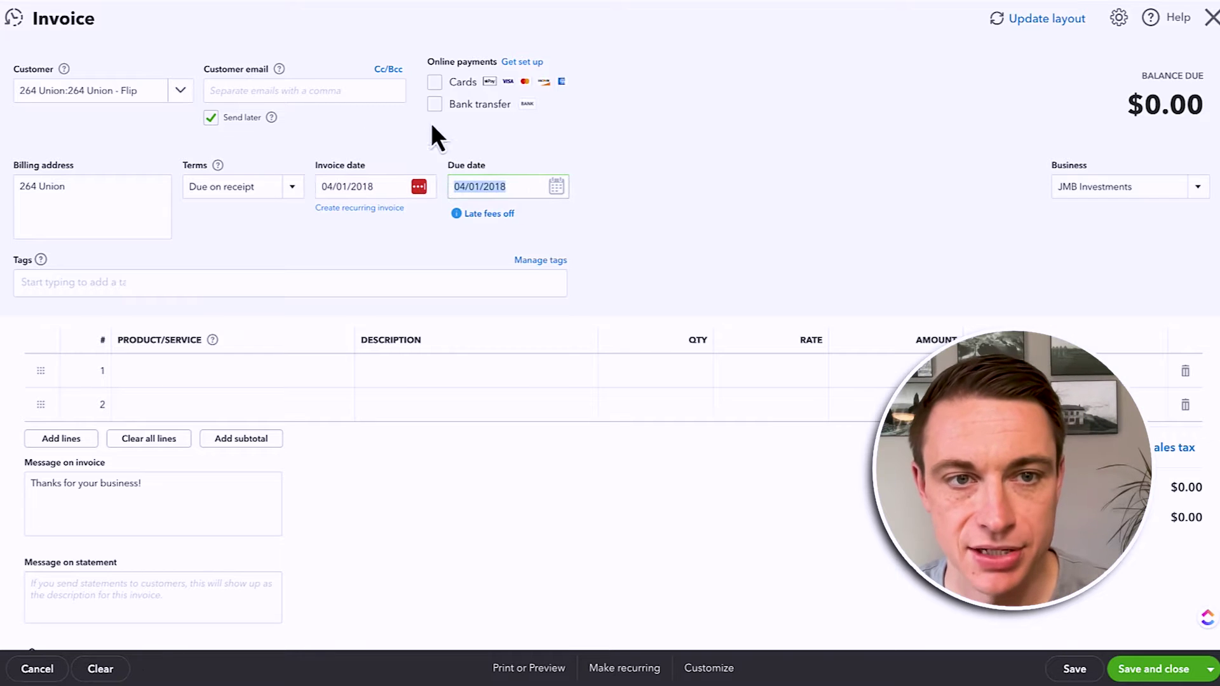
- Add a Property Management line at 15,000 and save the invoice despite missing class fields
{"action": "left_click", "coordinate": [188, 375]}
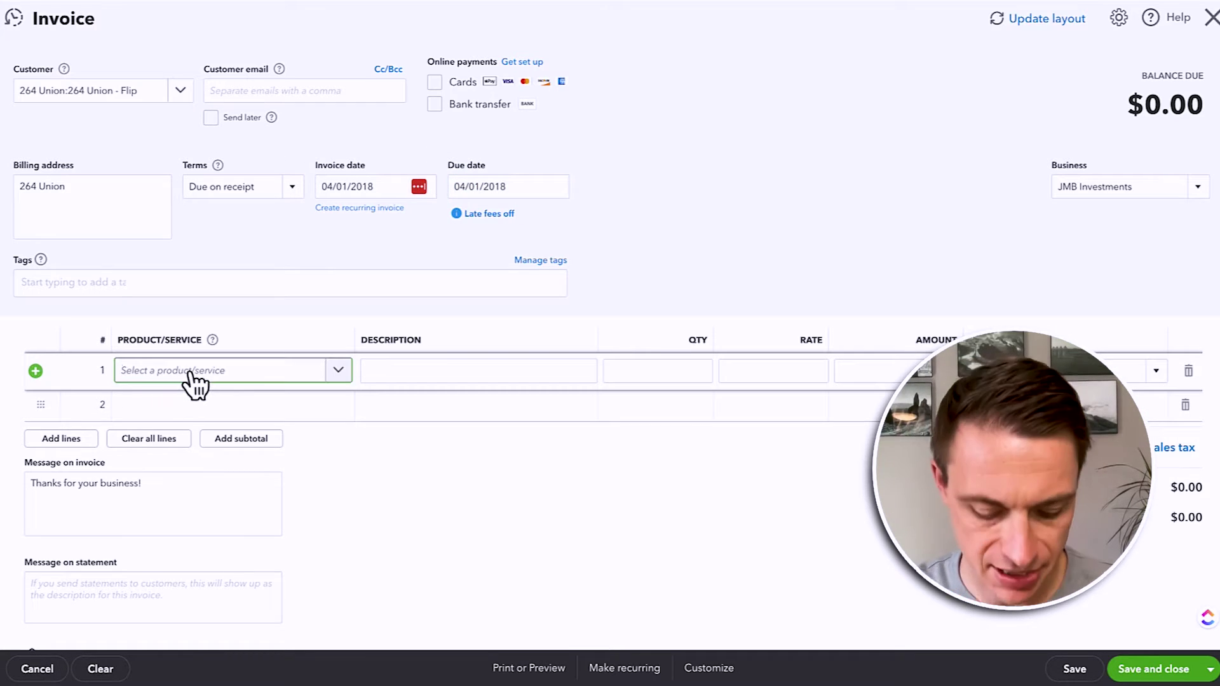
{"action": "left_click", "coordinate": [337, 374]}
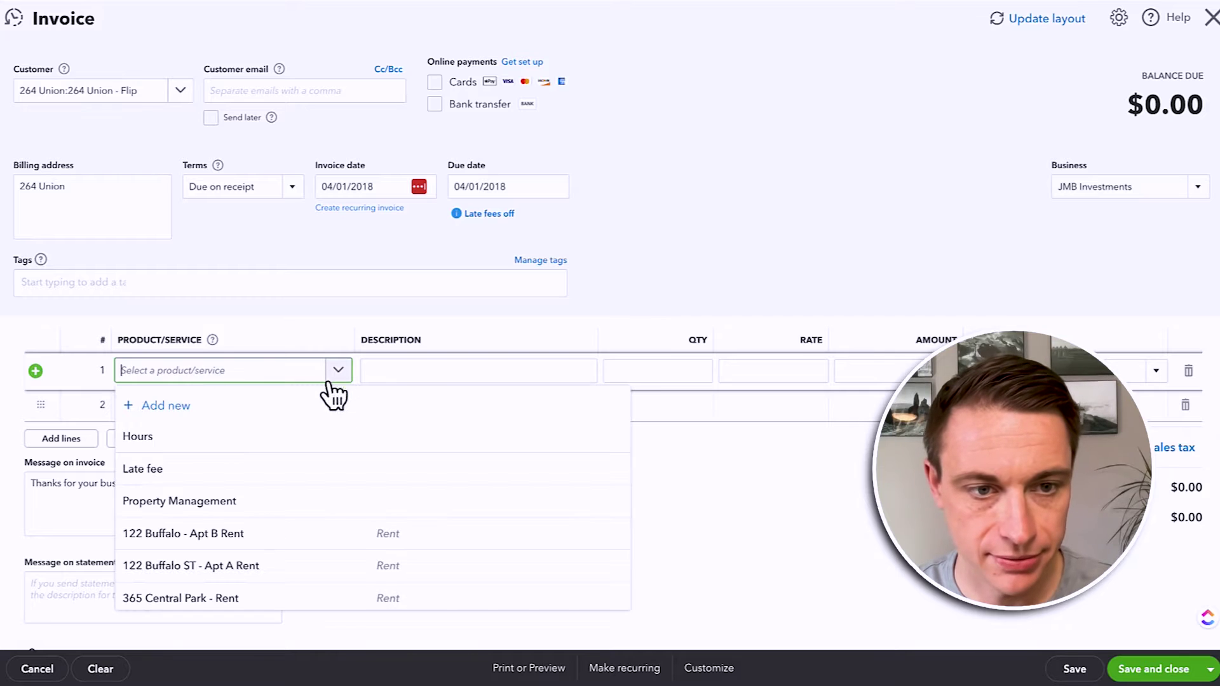
{"action": "left_click", "coordinate": [266, 503]}
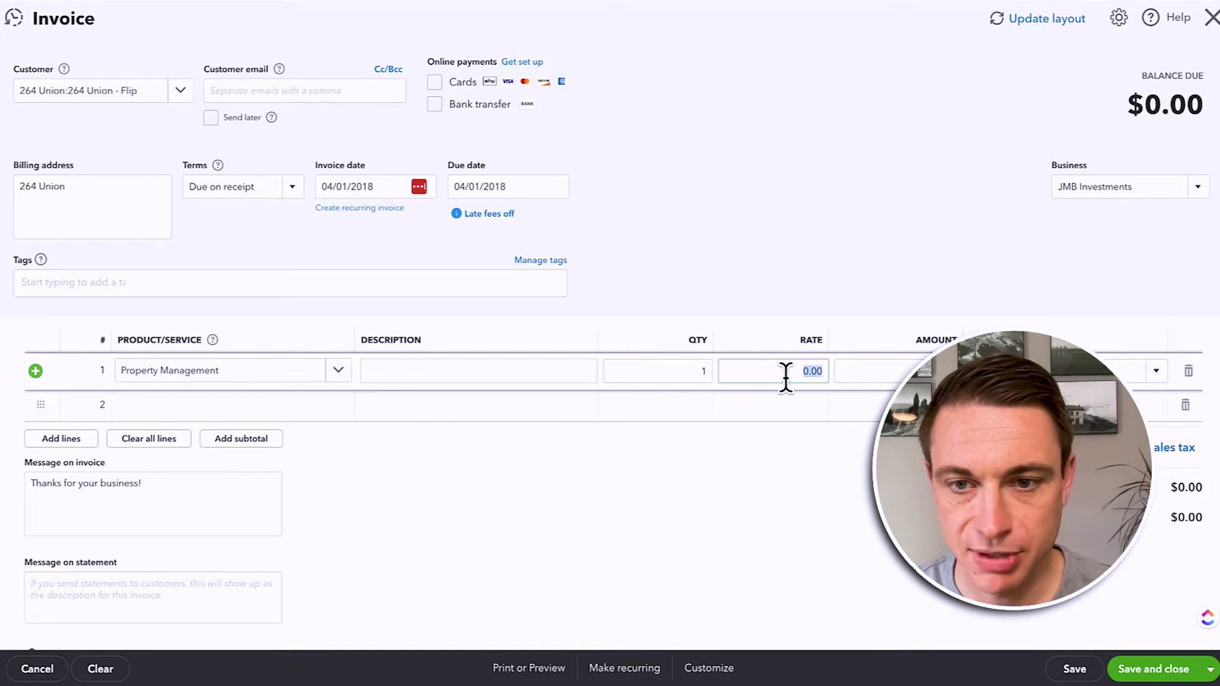
{"action": "type", "text": "150000"}
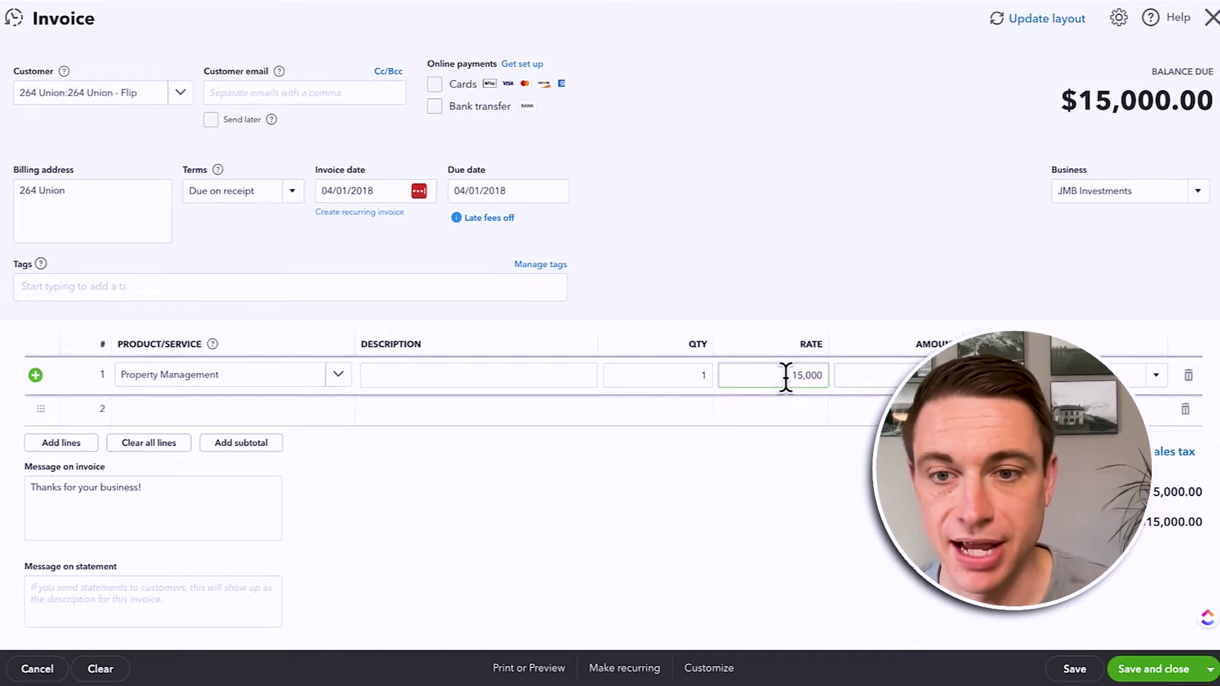
{"action": "left_click", "coordinate": [806, 323]}
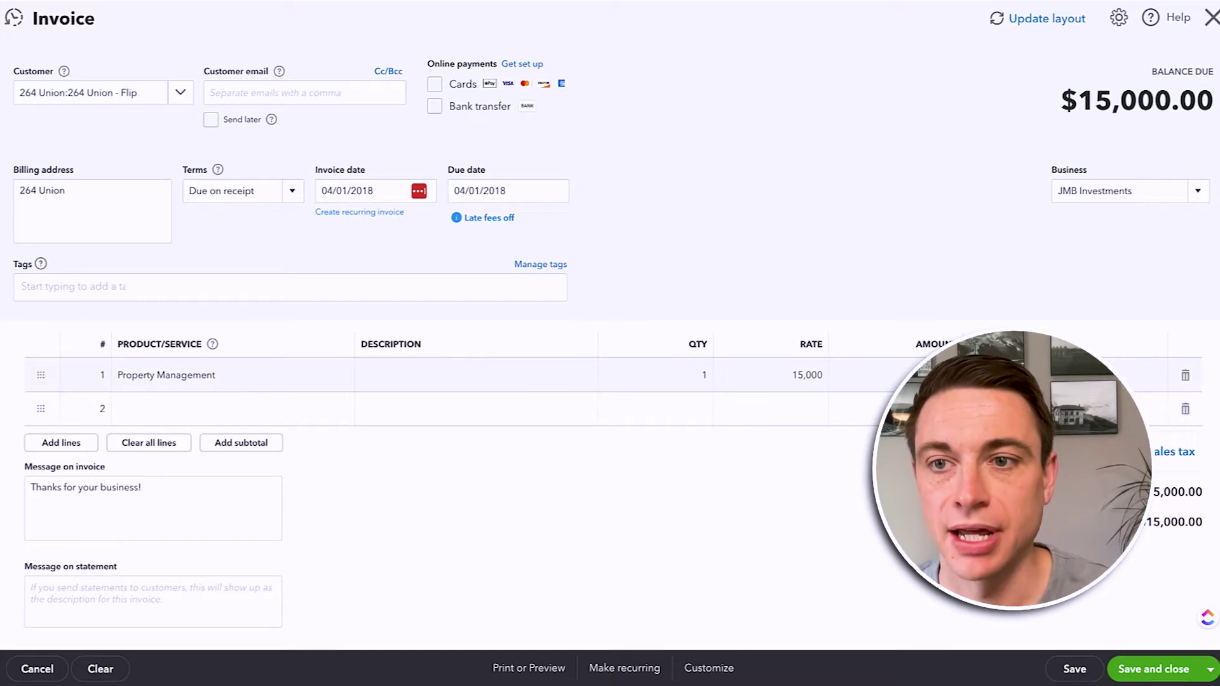
{"action": "left_click", "coordinate": [1141, 673]}
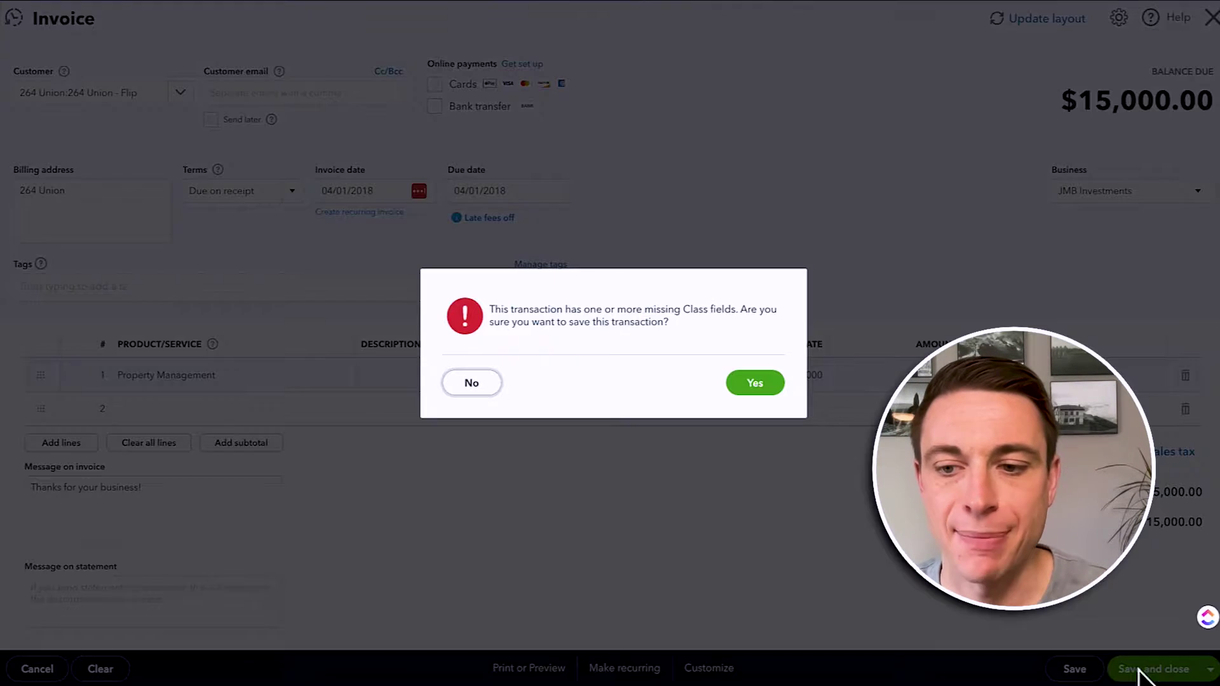
{"action": "left_click", "coordinate": [760, 386]}
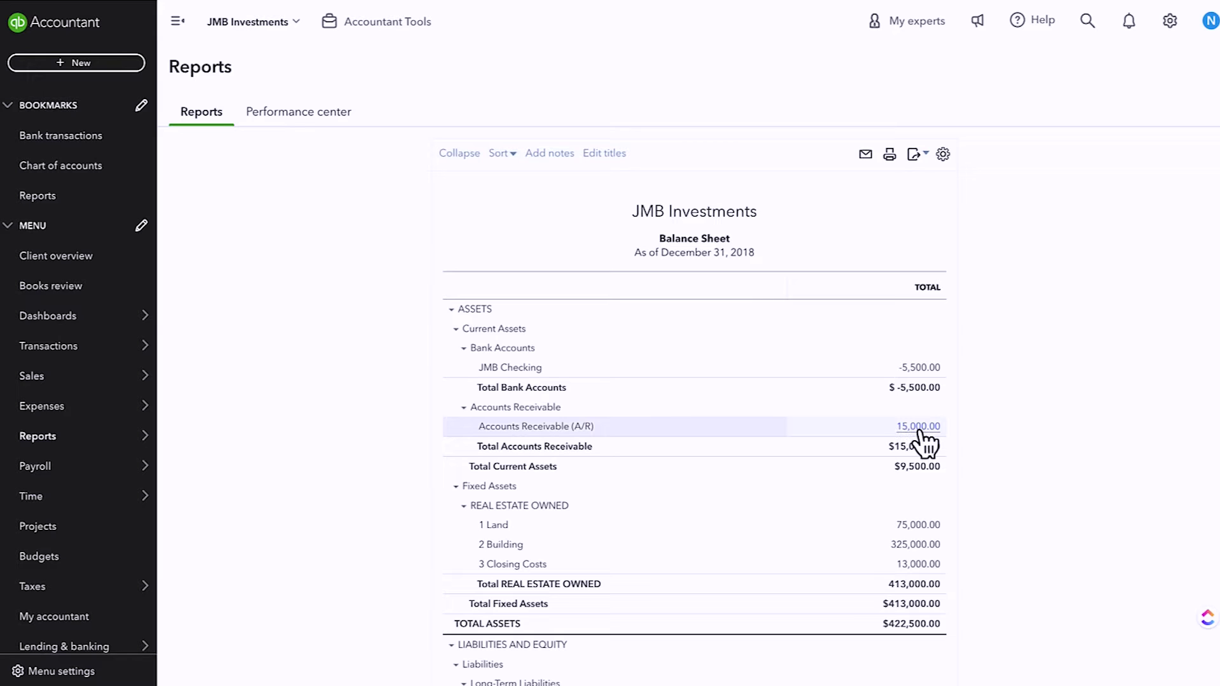
- Review the 9,500.00 Net Income breakdown, then drill into the 15,000.00 Accounts Receivable balance
{"action": "scroll", "coordinate": [681, 502], "scroll_direction": "down", "scroll_amount": 5}
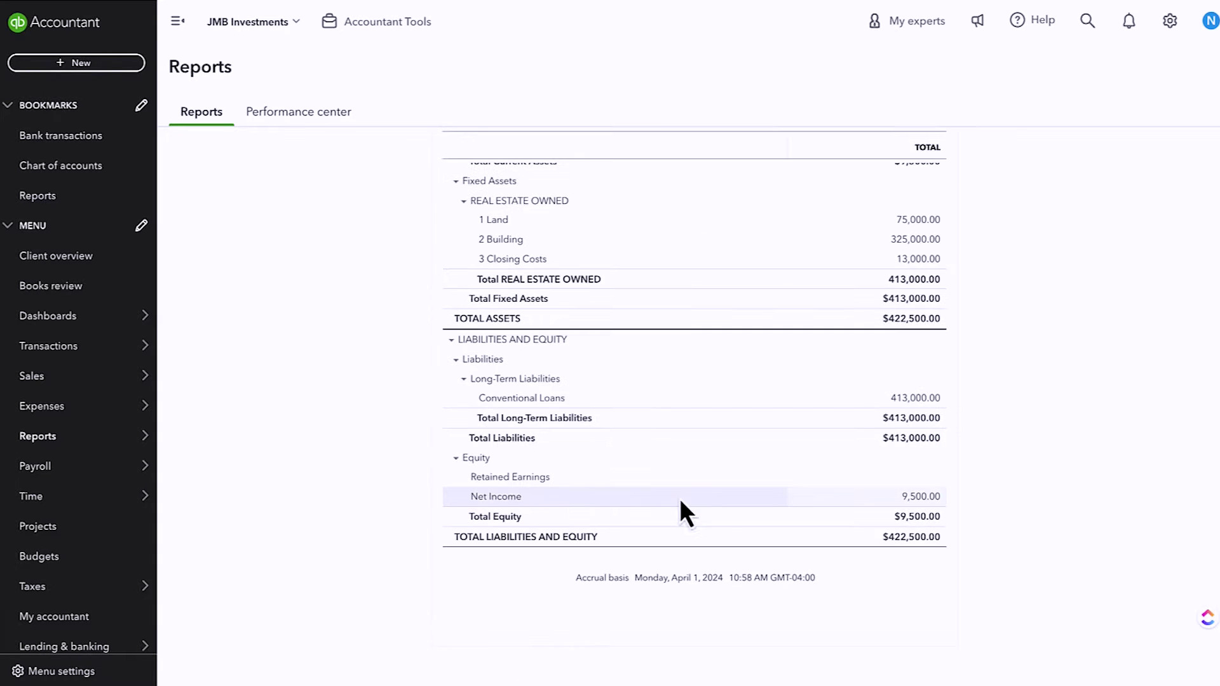
{"action": "left_click", "coordinate": [929, 502]}
{"action": "scroll", "coordinate": [928, 512], "scroll_direction": "down", "scroll_amount": 2}
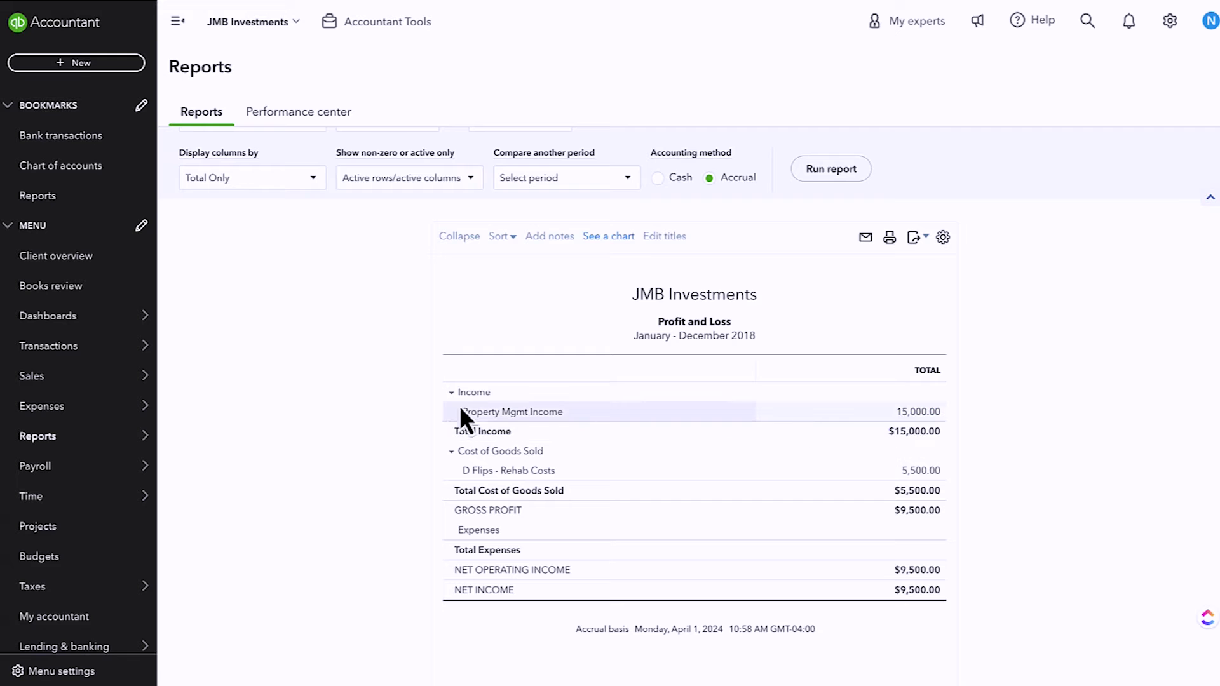
{"action": "scroll", "coordinate": [245, 223], "scroll_direction": "up", "scroll_amount": 3}
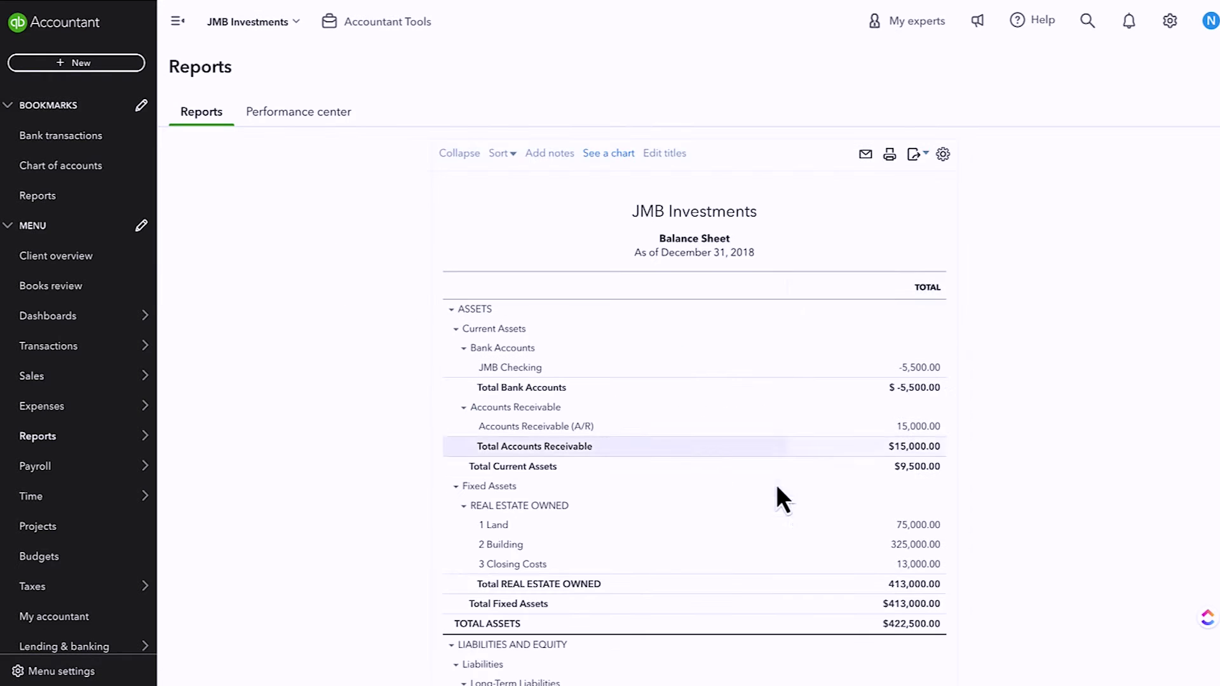
{"action": "left_click", "coordinate": [920, 427]}
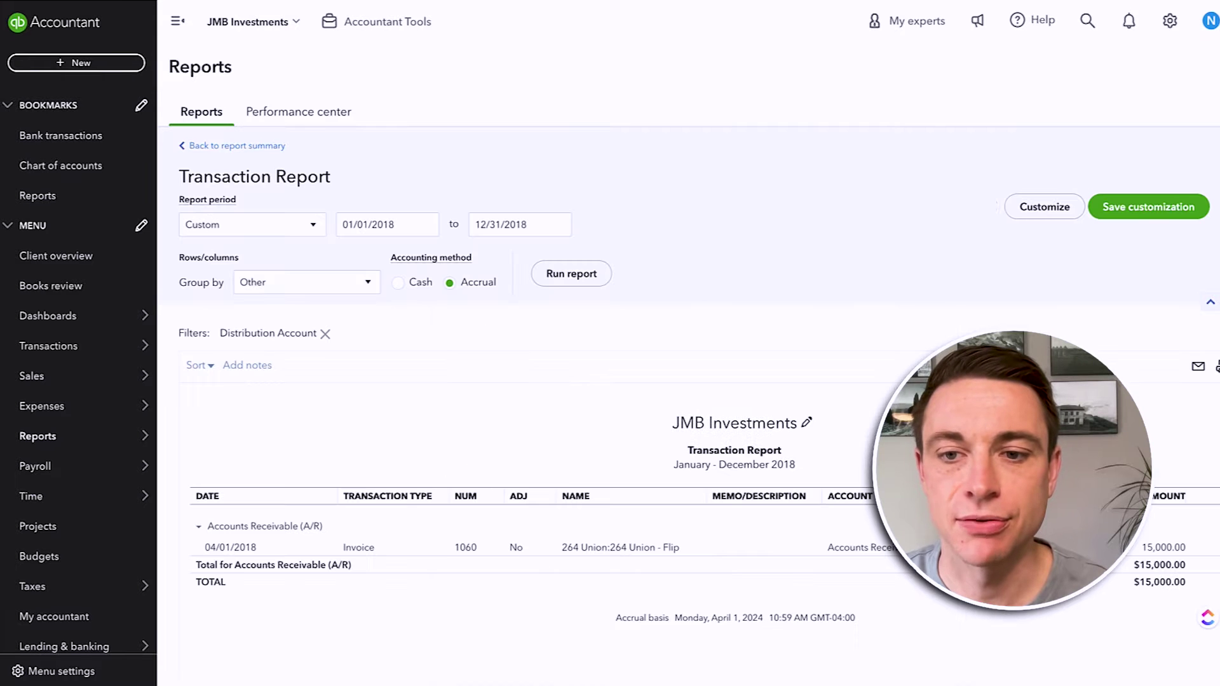
- Receive the $15,000 payment on invoice 1060 into JMB Checking
{"action": "left_click", "coordinate": [1081, 547]}
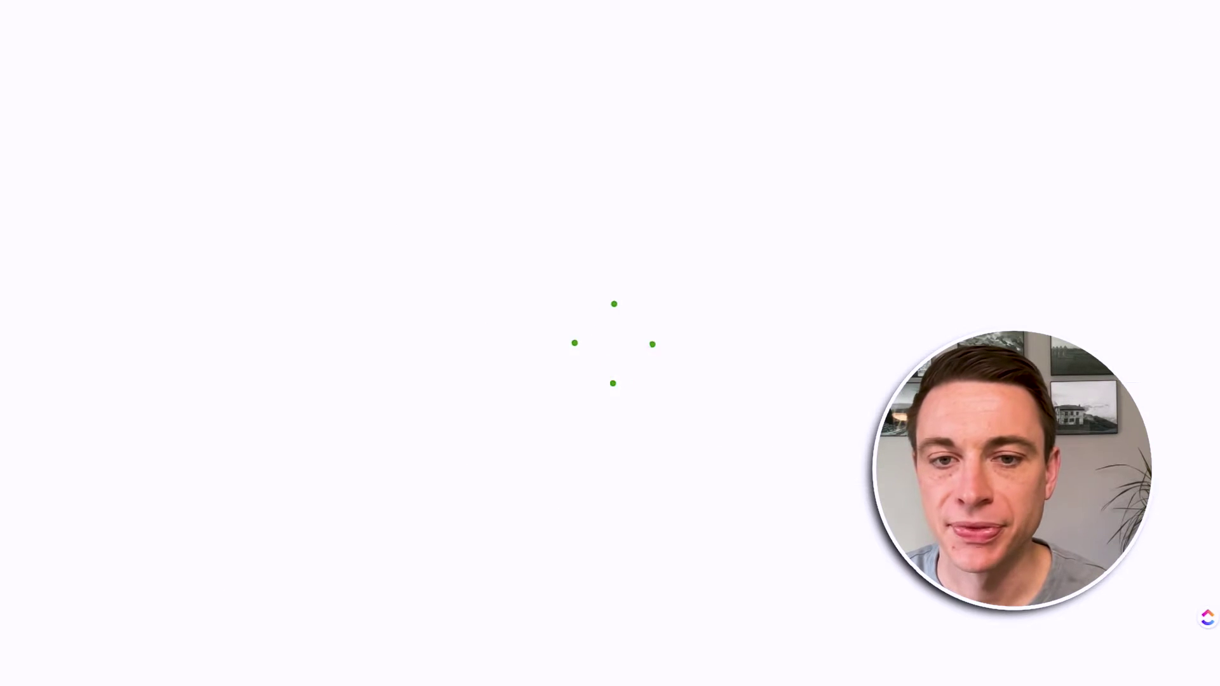
{"action": "left_click", "coordinate": [1130, 138]}
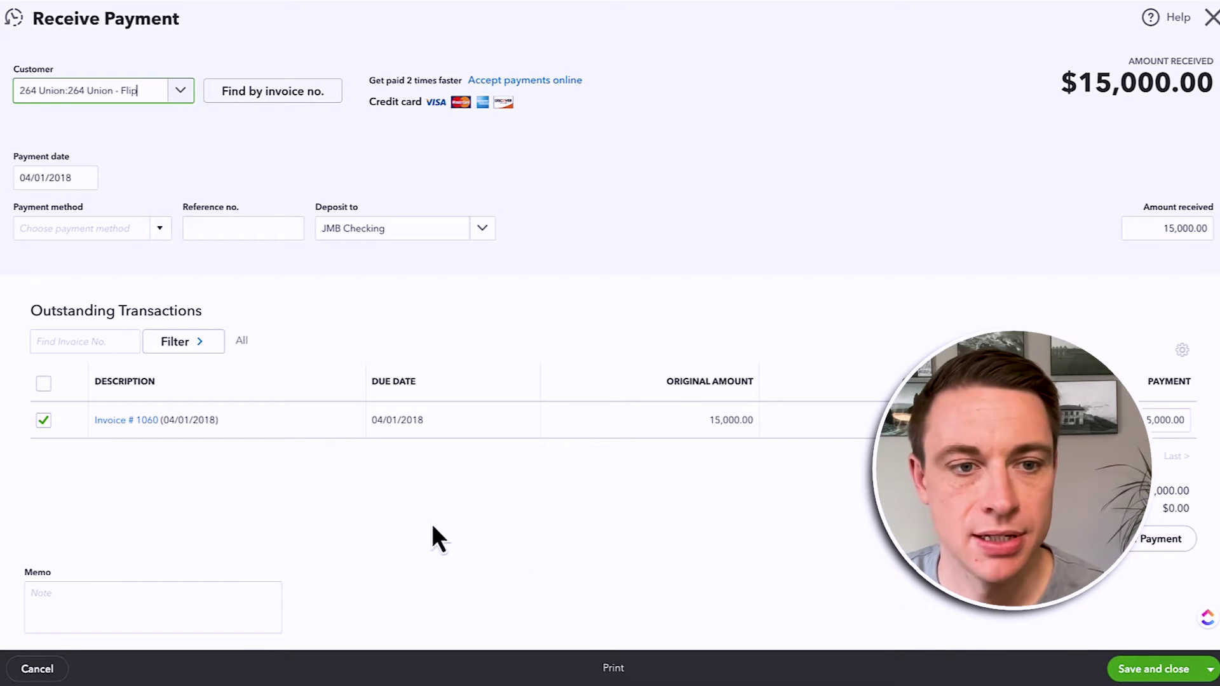
{"action": "left_click", "coordinate": [1158, 675]}
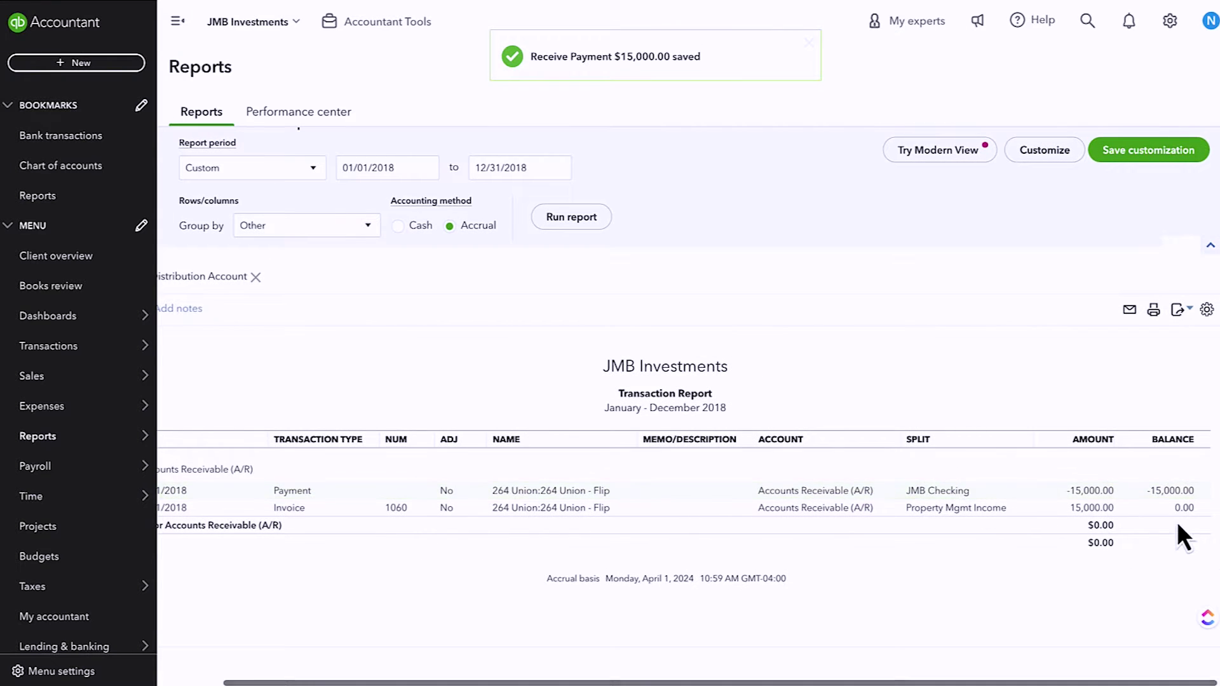
{"action": "scroll", "coordinate": [422, 362], "scroll_direction": "up", "scroll_amount": 1}
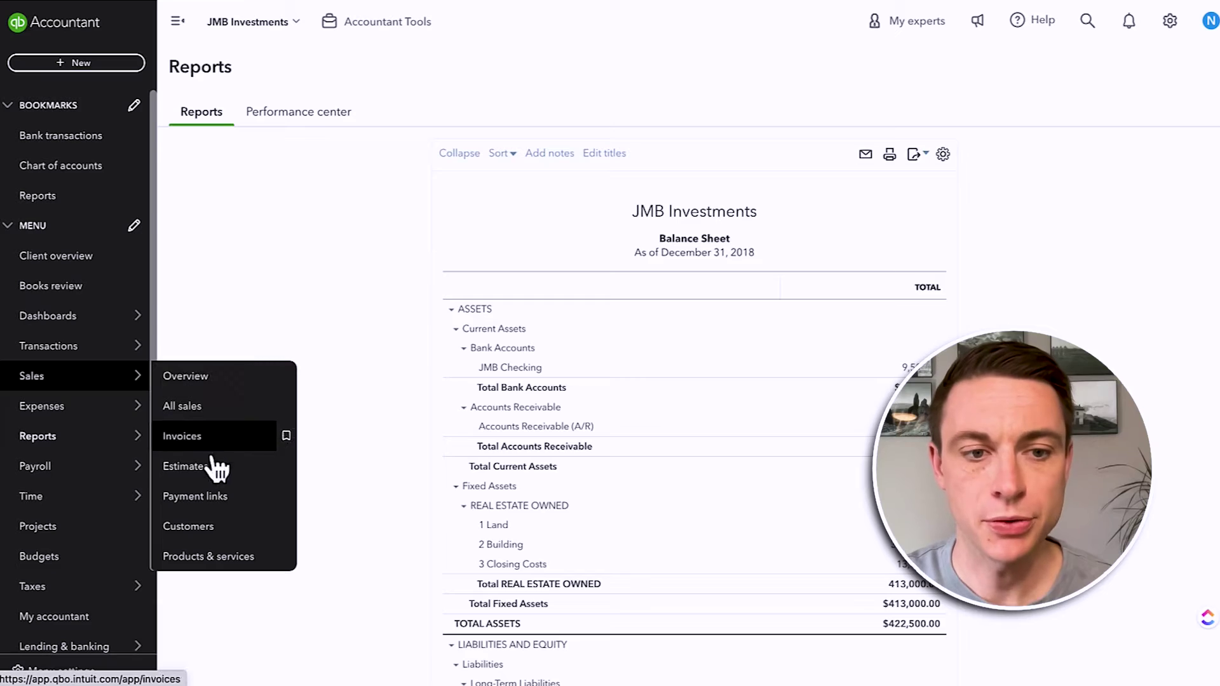
- View the Sales invoices list showing $10,966.39 unpaid, then go to Account and Settings
{"action": "left_click", "coordinate": [185, 439]}
{"action": "mouse_move", "coordinate": [55, 382]}
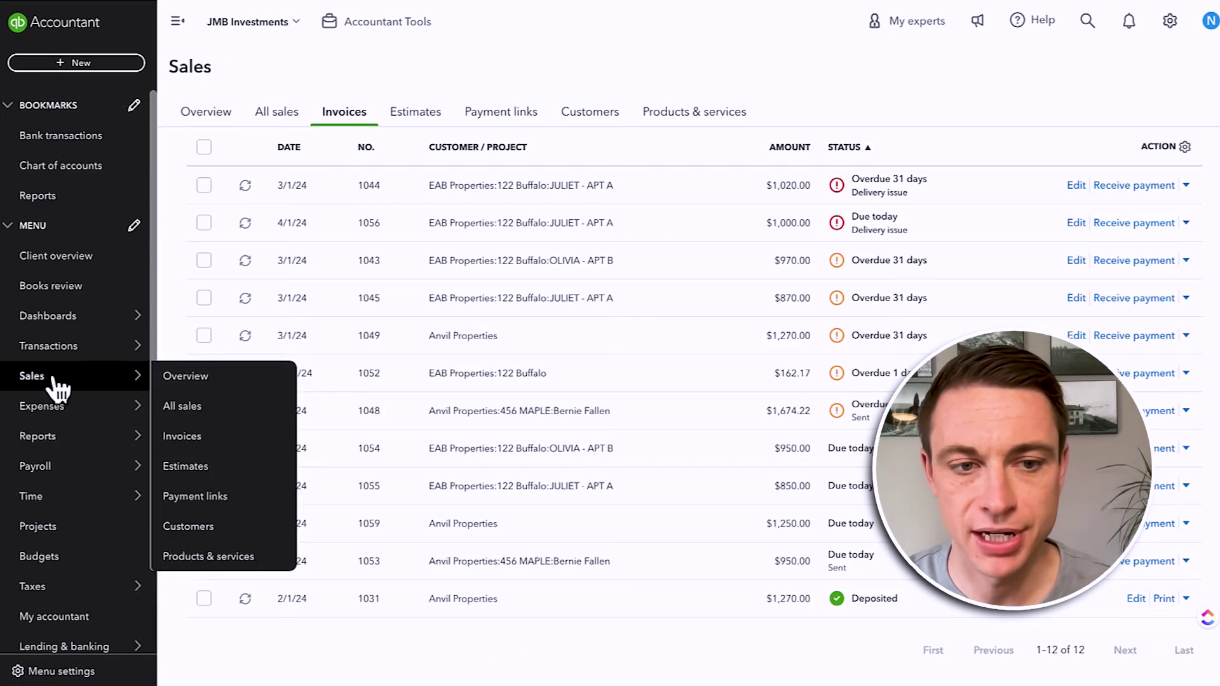
{"action": "left_click", "coordinate": [191, 438]}
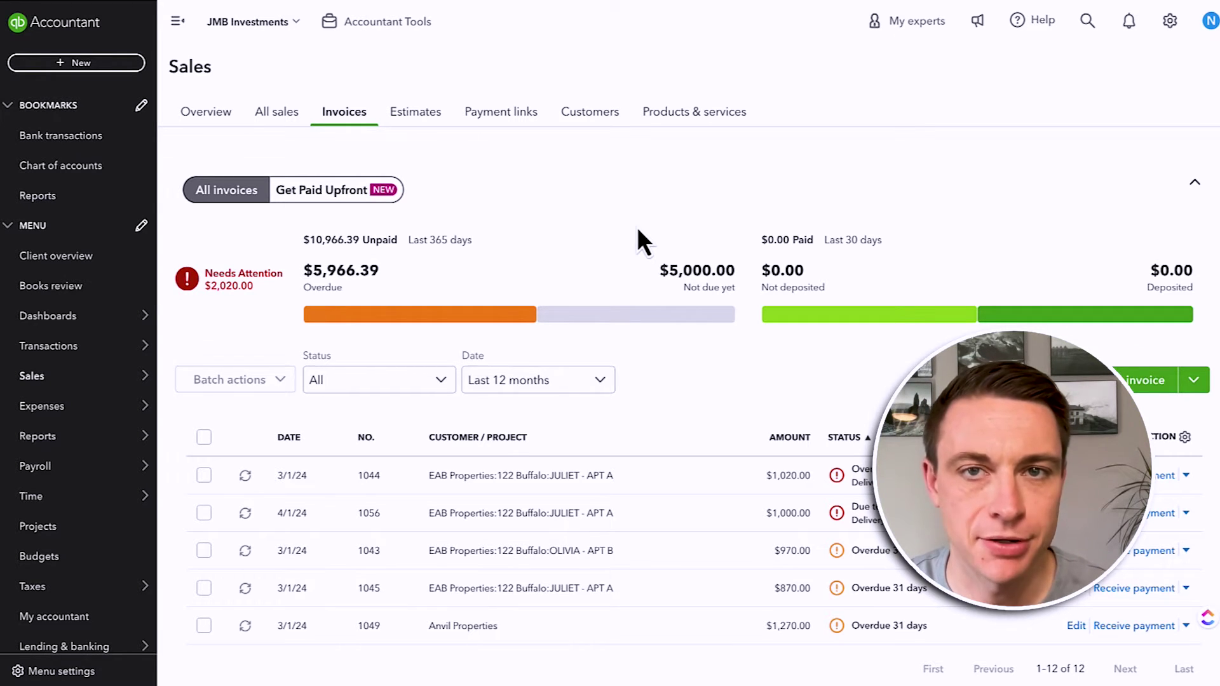
{"action": "left_click", "coordinate": [1170, 21]}
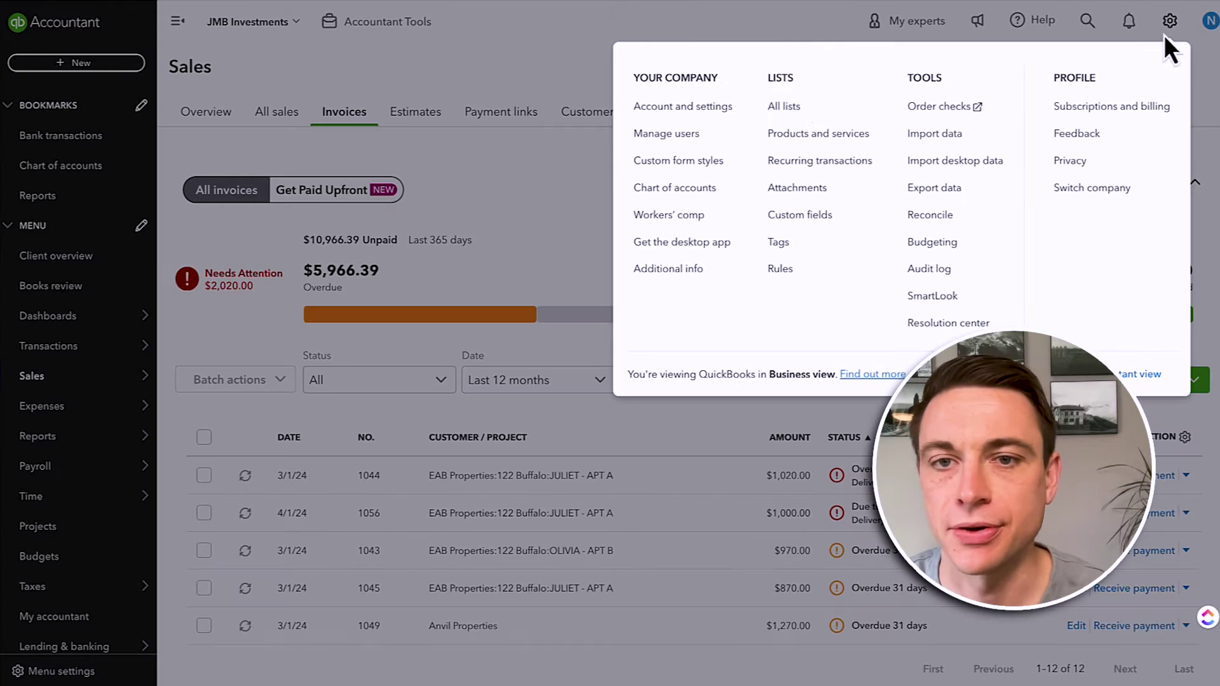
{"action": "left_click", "coordinate": [725, 112]}
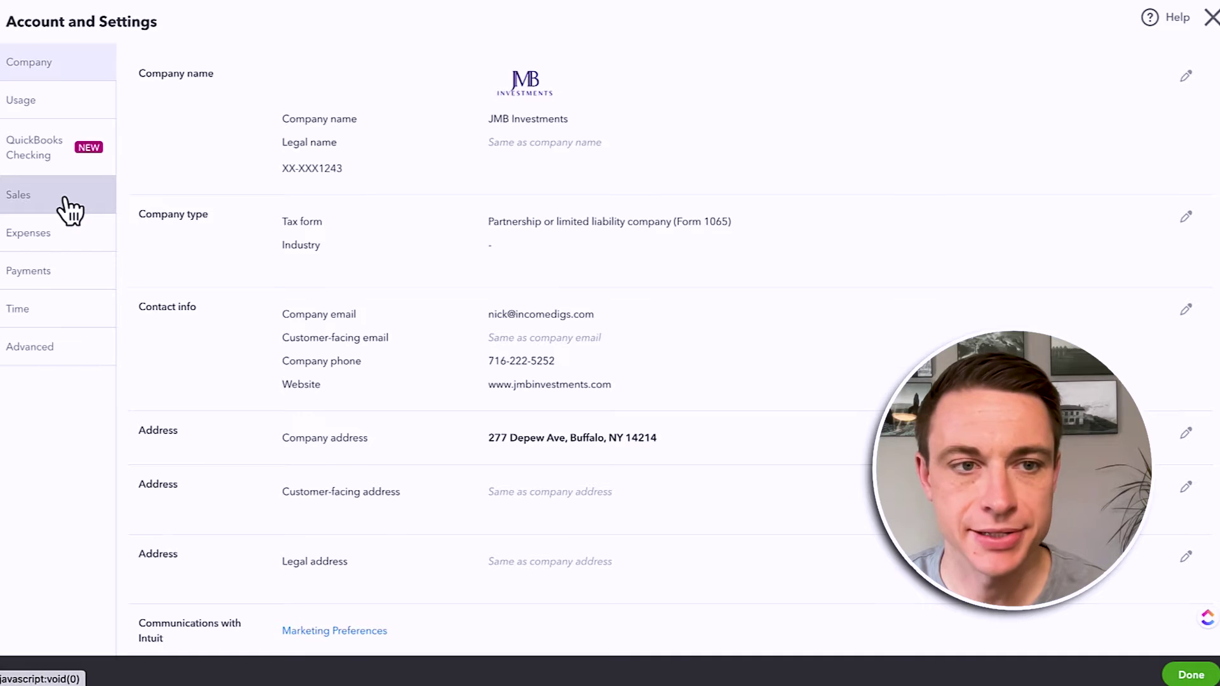
- Switch to Sales settings and begin editing Sales form content
{"action": "left_click", "coordinate": [70, 208]}
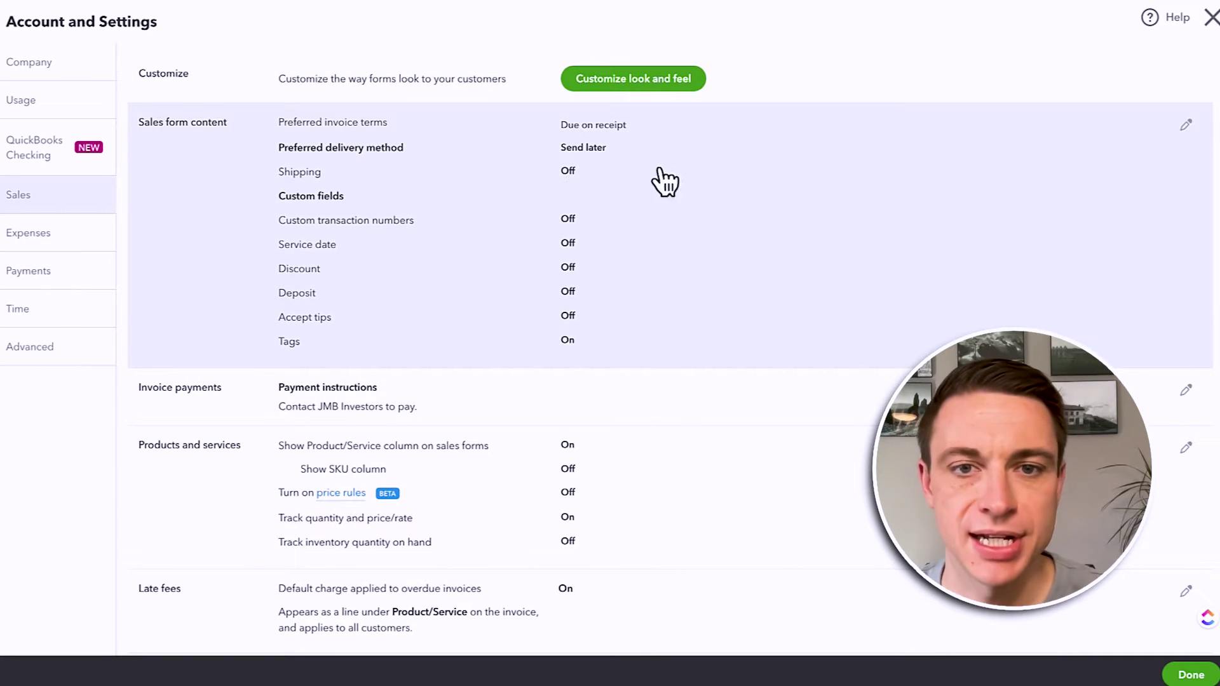
{"action": "left_click", "coordinate": [628, 171]}
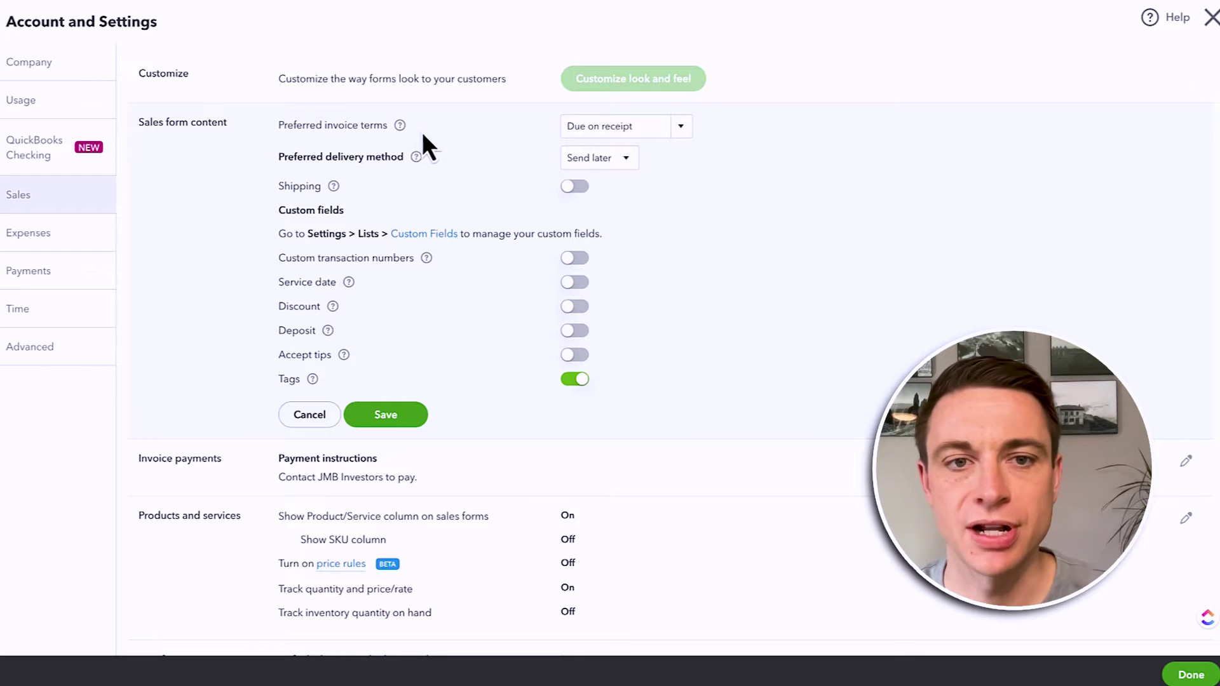
- Keep Due on receipt terms and Send later delivery, enable Service date, and save
{"action": "left_click", "coordinate": [678, 136]}
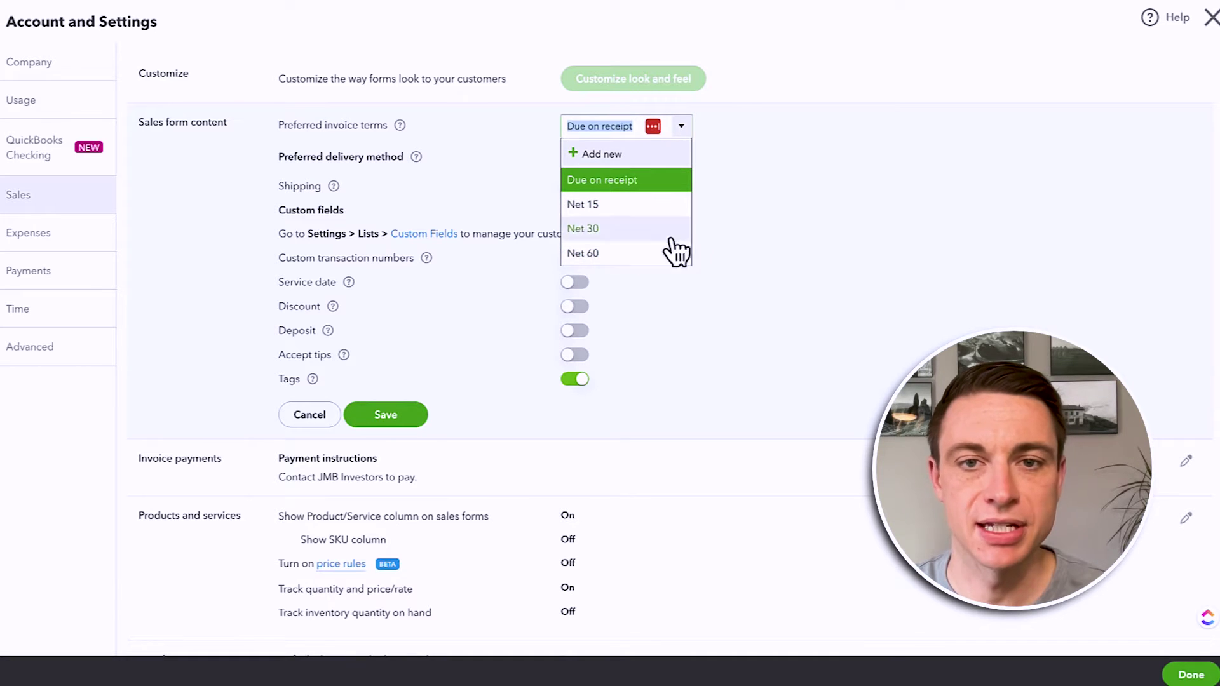
{"action": "left_click", "coordinate": [775, 183]}
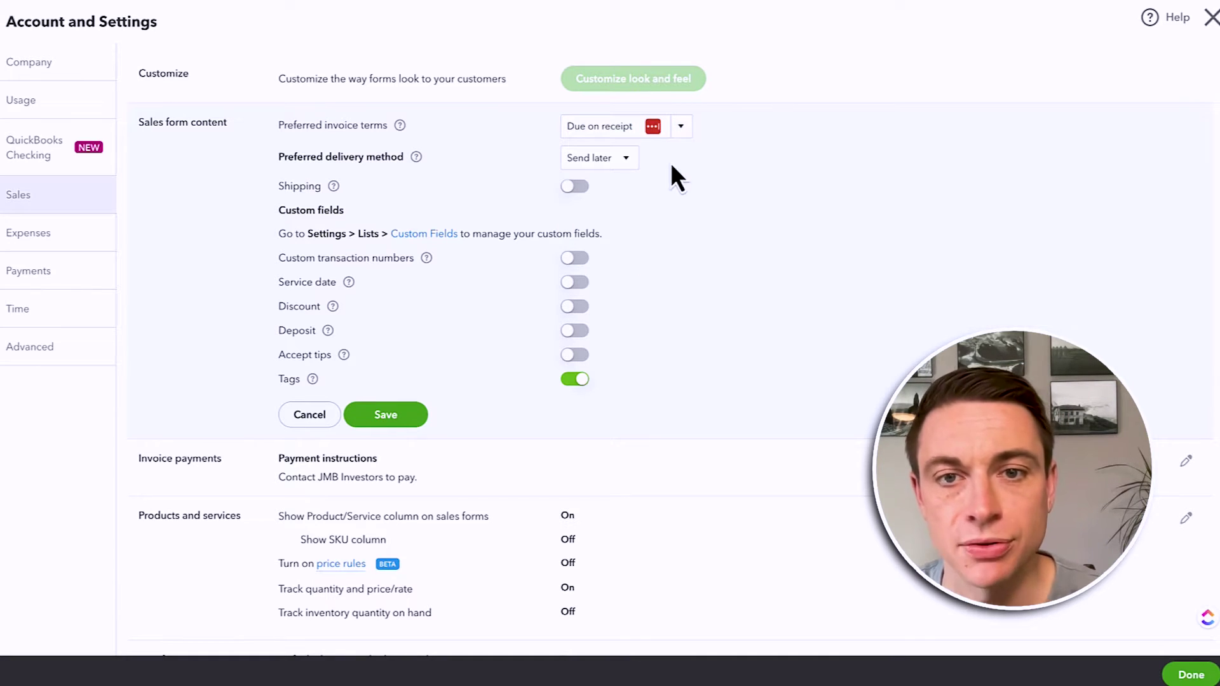
{"action": "left_click", "coordinate": [679, 130]}
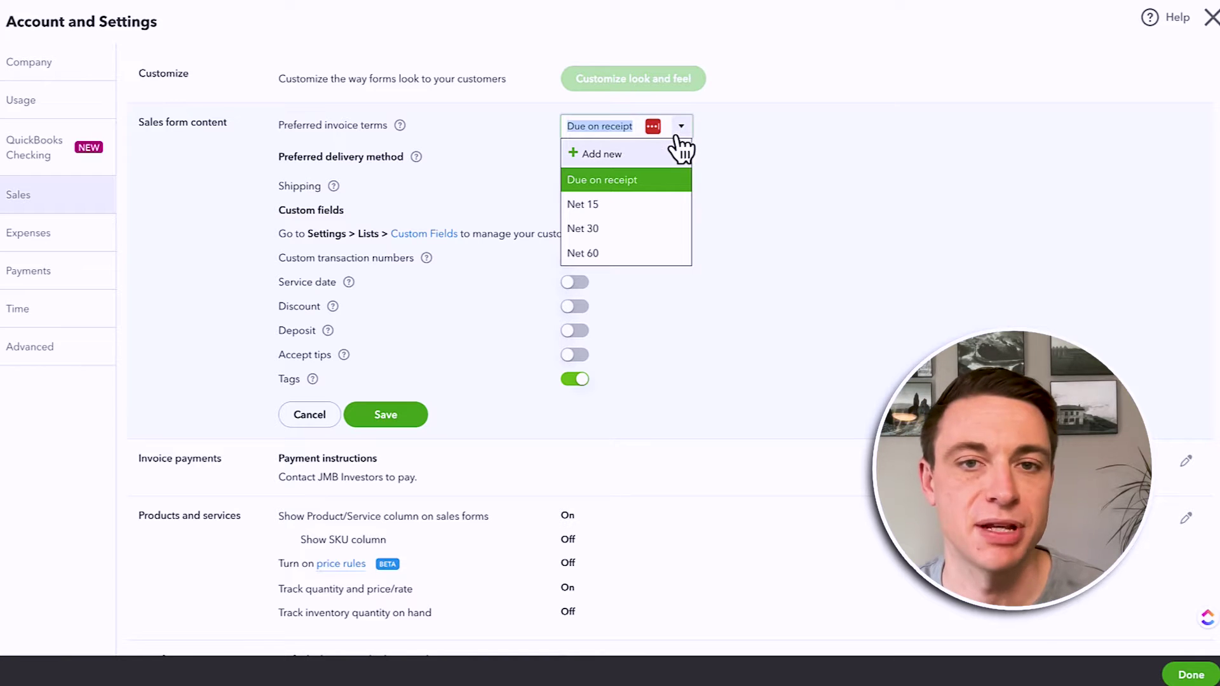
{"action": "left_click", "coordinate": [658, 181]}
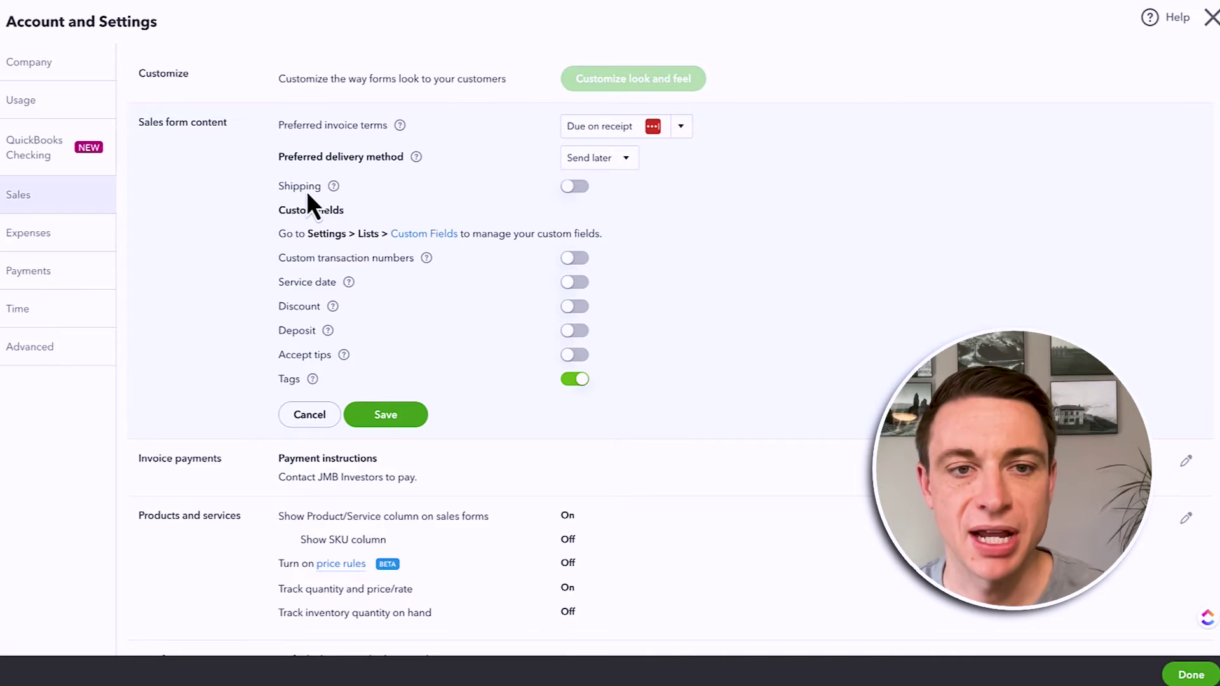
{"action": "left_click", "coordinate": [593, 164]}
{"action": "left_click", "coordinate": [588, 204]}
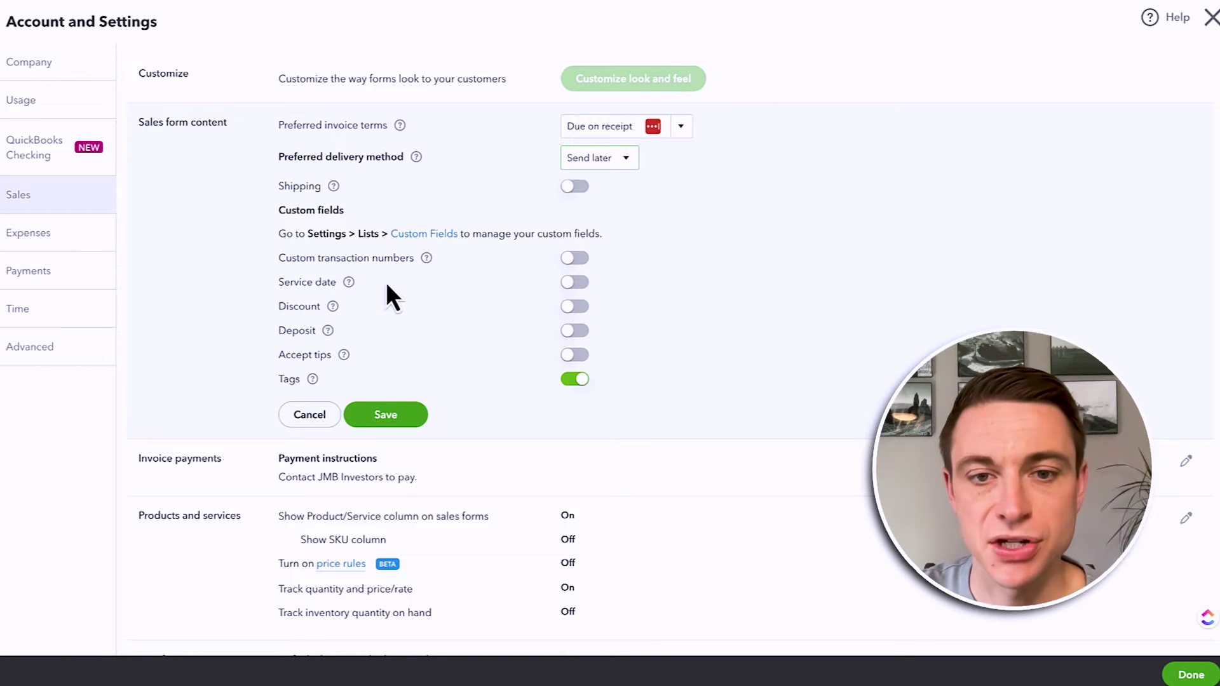
{"action": "left_click", "coordinate": [575, 282]}
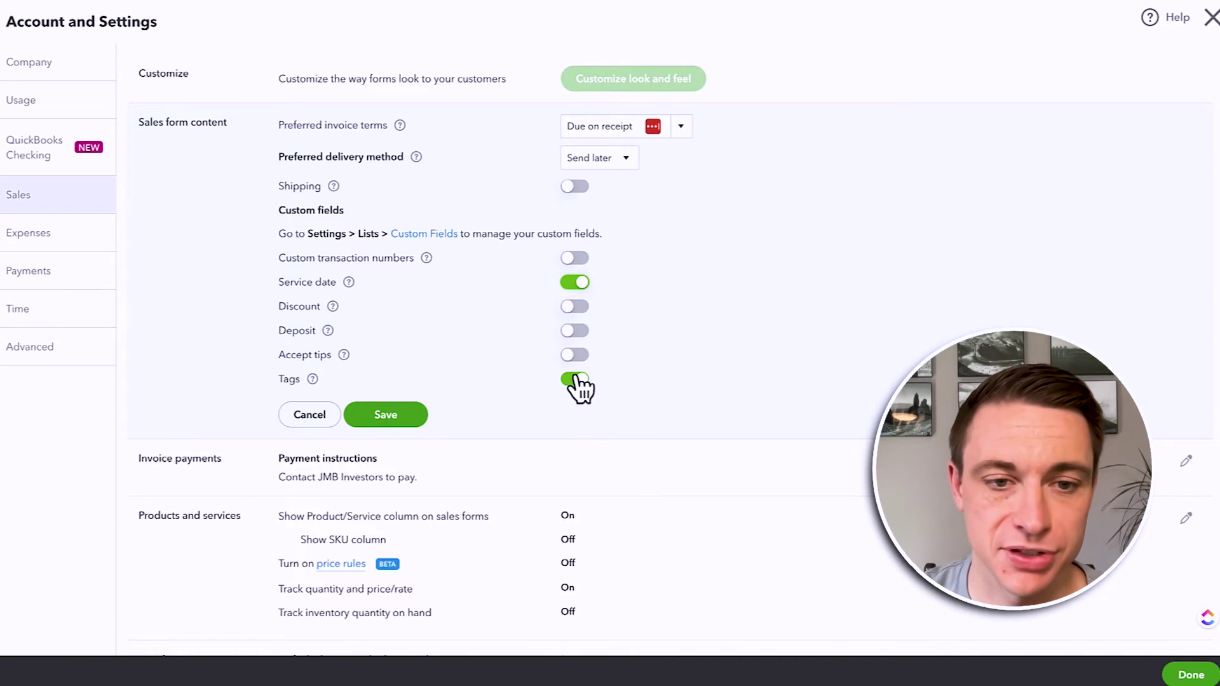
{"action": "left_click", "coordinate": [380, 416]}
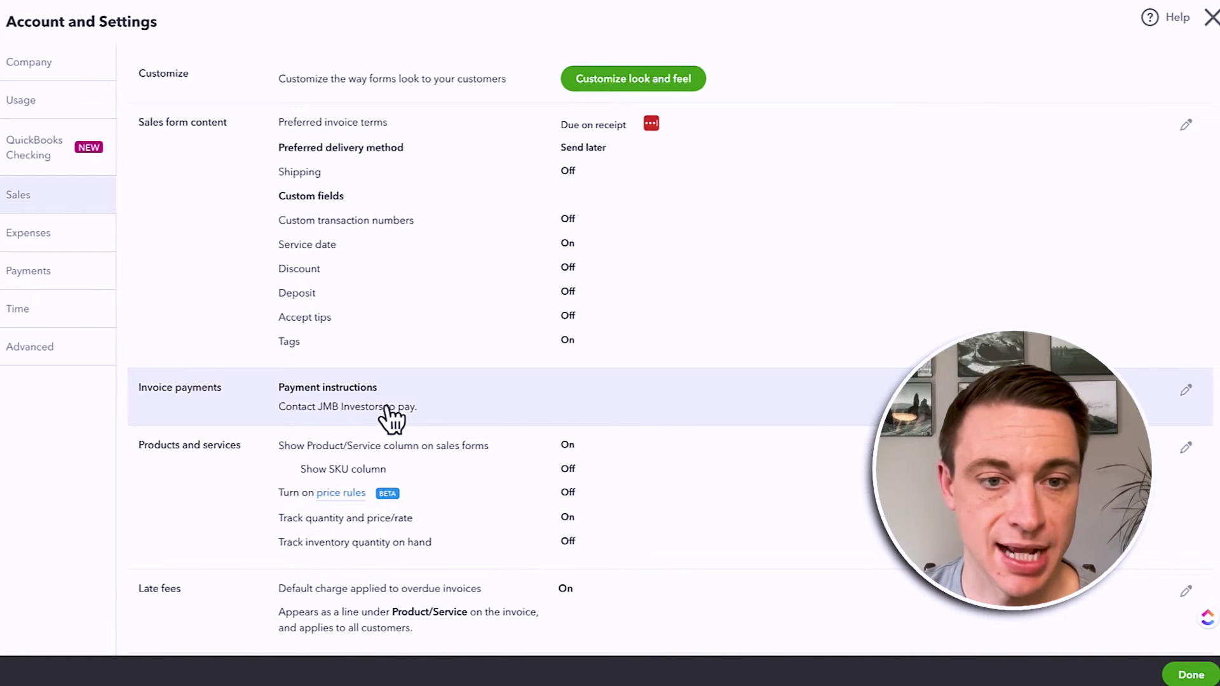
{"action": "scroll", "coordinate": [395, 421], "scroll_direction": "down", "scroll_amount": 1}
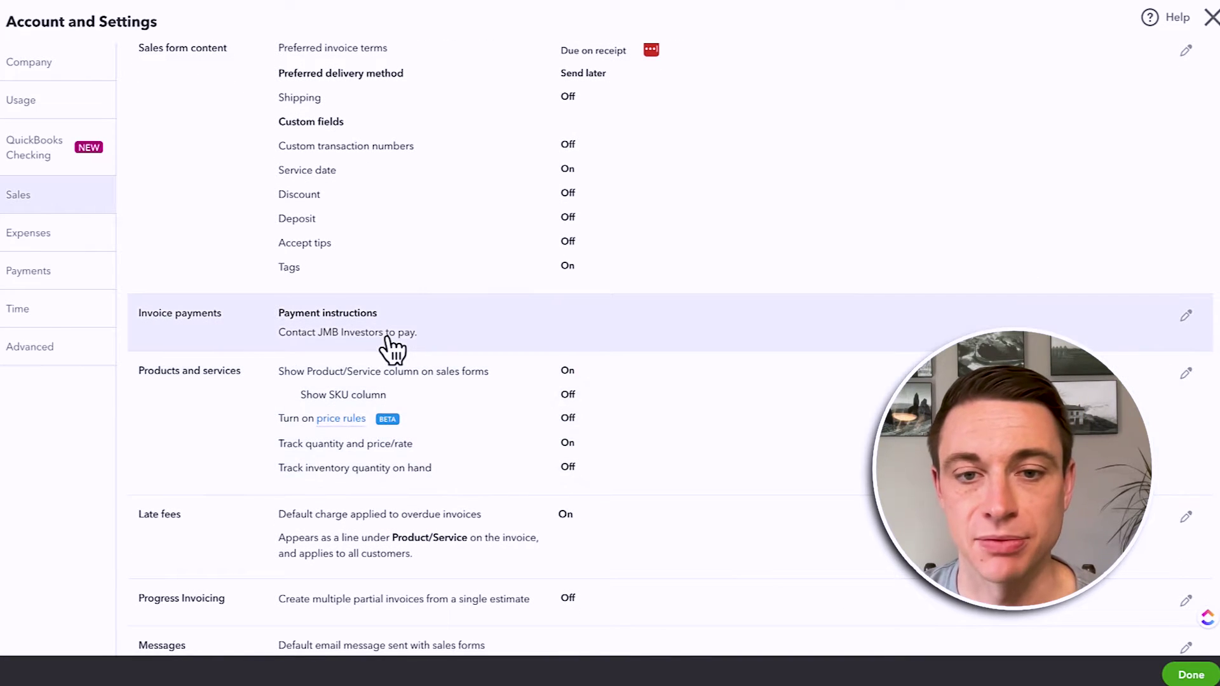
{"action": "scroll", "coordinate": [403, 457], "scroll_direction": "down", "scroll_amount": 1}
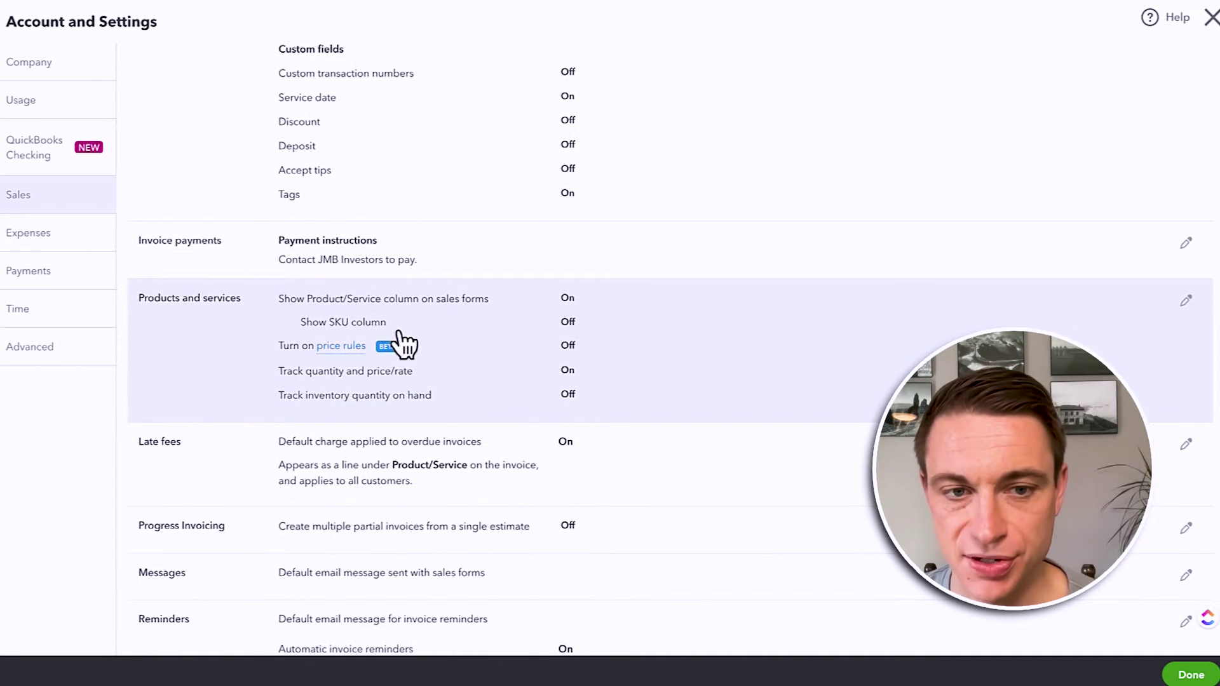
{"action": "left_click", "coordinate": [501, 313]}
{"action": "scroll", "coordinate": [560, 355], "scroll_direction": "down", "scroll_amount": 2}
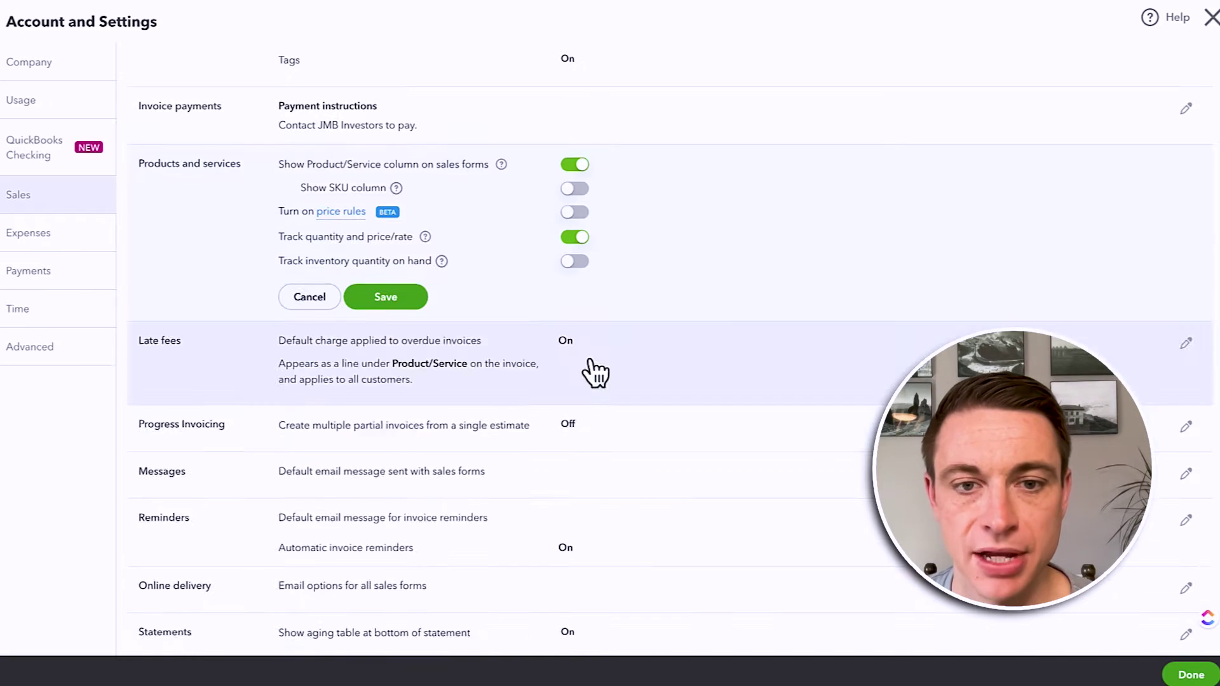
{"action": "left_click", "coordinate": [588, 371]}
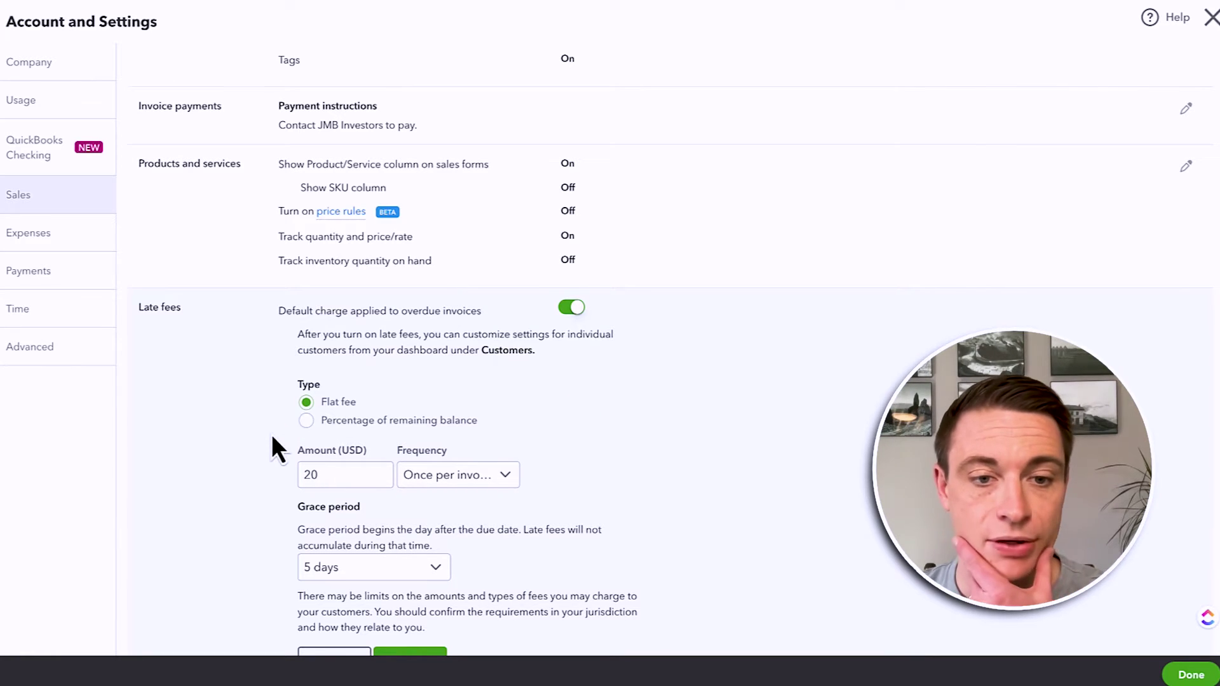
{"action": "scroll", "coordinate": [272, 434], "scroll_direction": "down", "scroll_amount": 1}
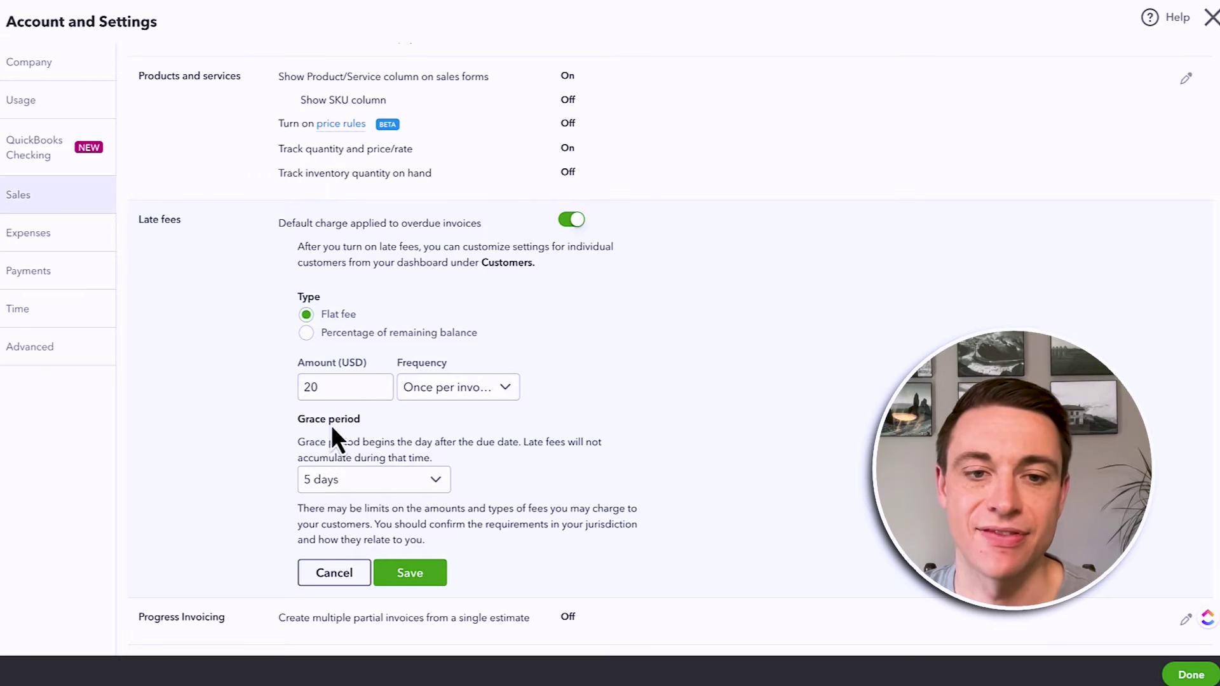
{"action": "left_click", "coordinate": [439, 388]}
{"action": "left_click", "coordinate": [429, 483]}
{"action": "left_click", "coordinate": [427, 395]}
{"action": "left_click", "coordinate": [434, 425]}
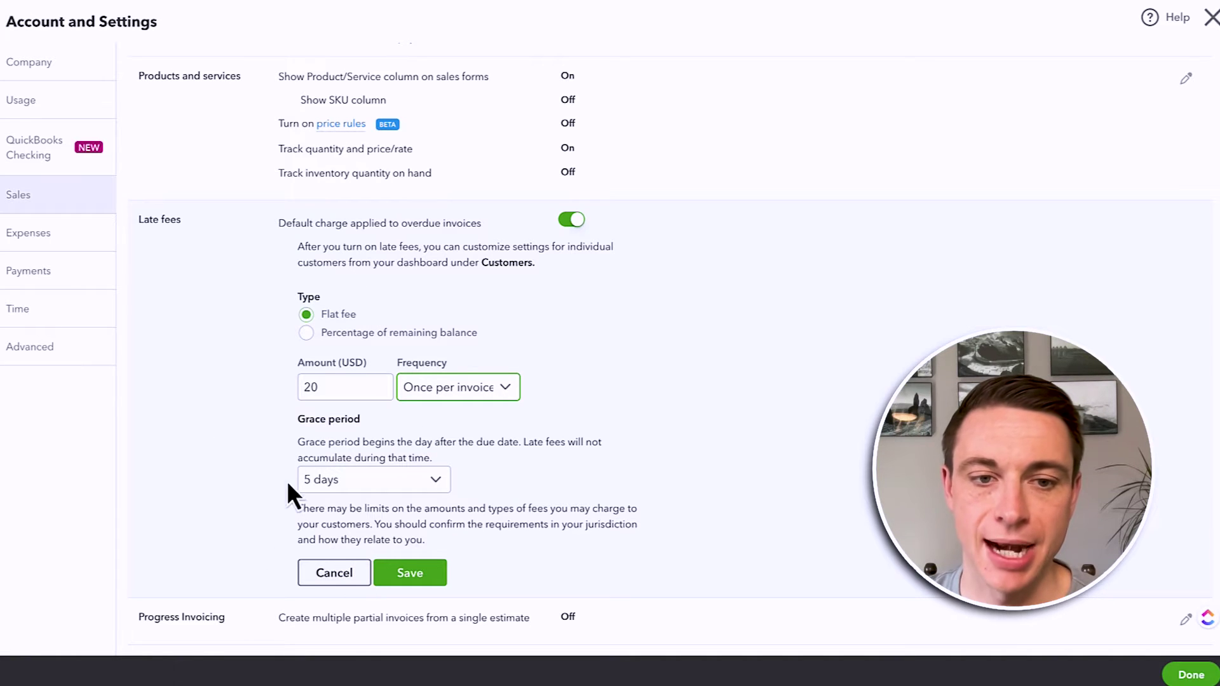
{"action": "left_click", "coordinate": [381, 481]}
{"action": "left_click", "coordinate": [445, 483]}
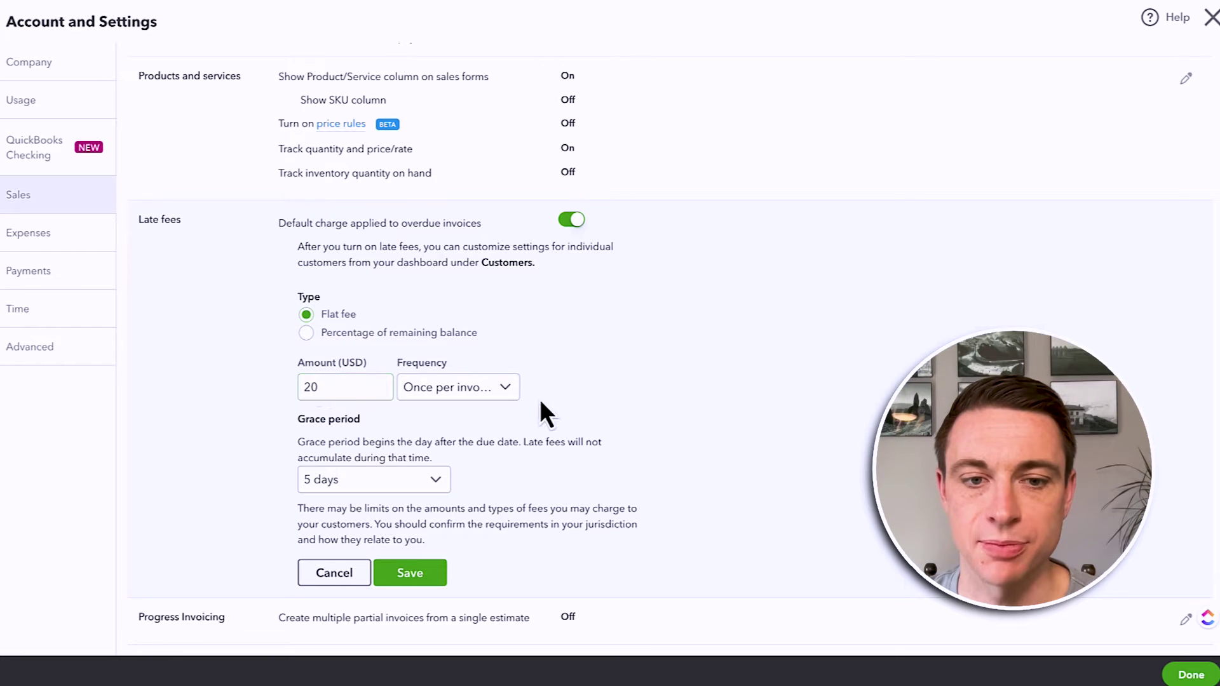
{"action": "left_click", "coordinate": [375, 500]}
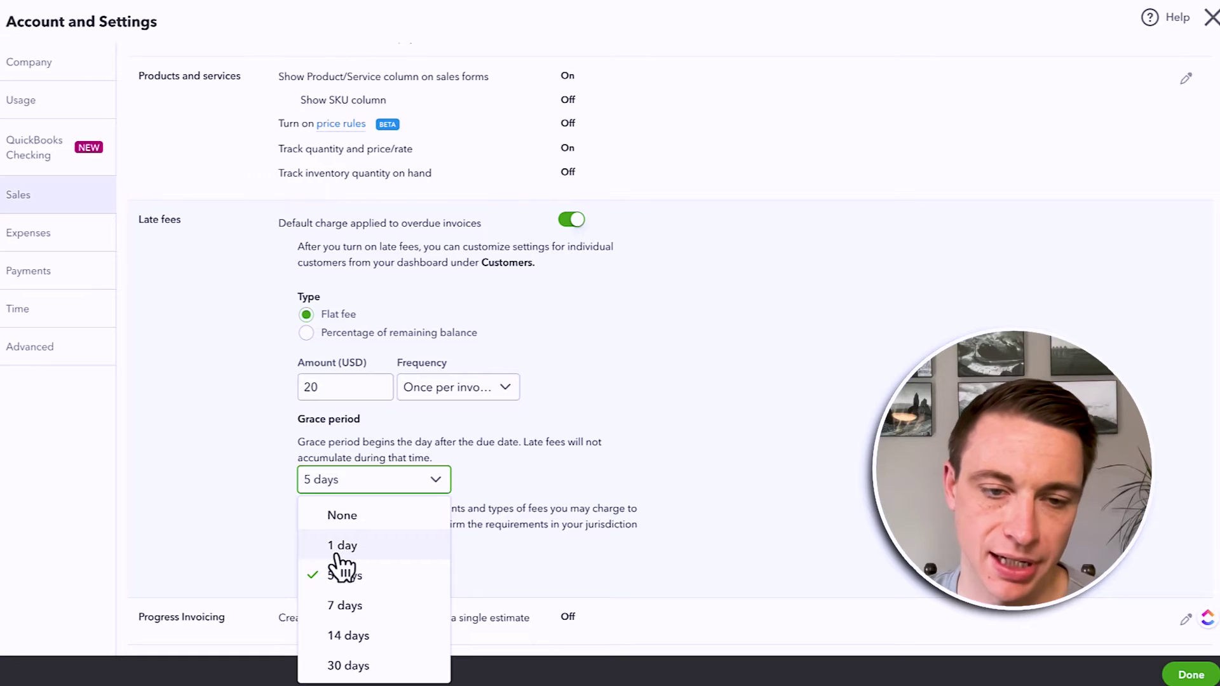
{"action": "left_click", "coordinate": [391, 570]}
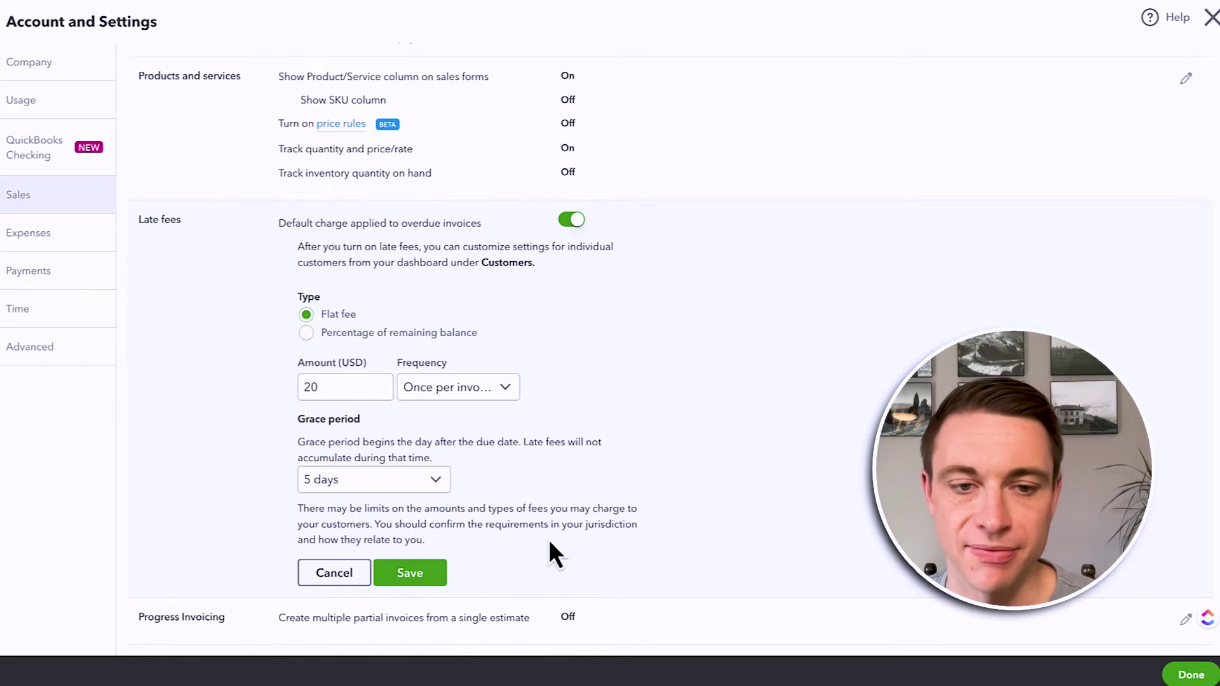
{"action": "left_click", "coordinate": [424, 579]}
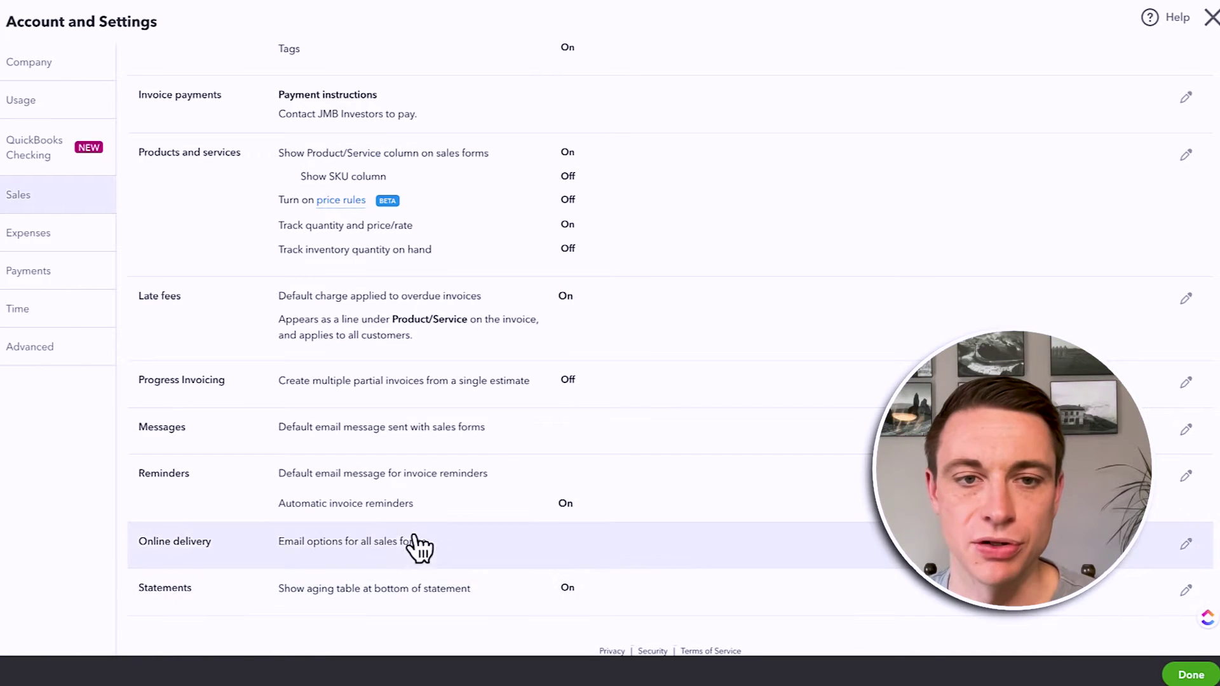
{"action": "left_click", "coordinate": [576, 317]}
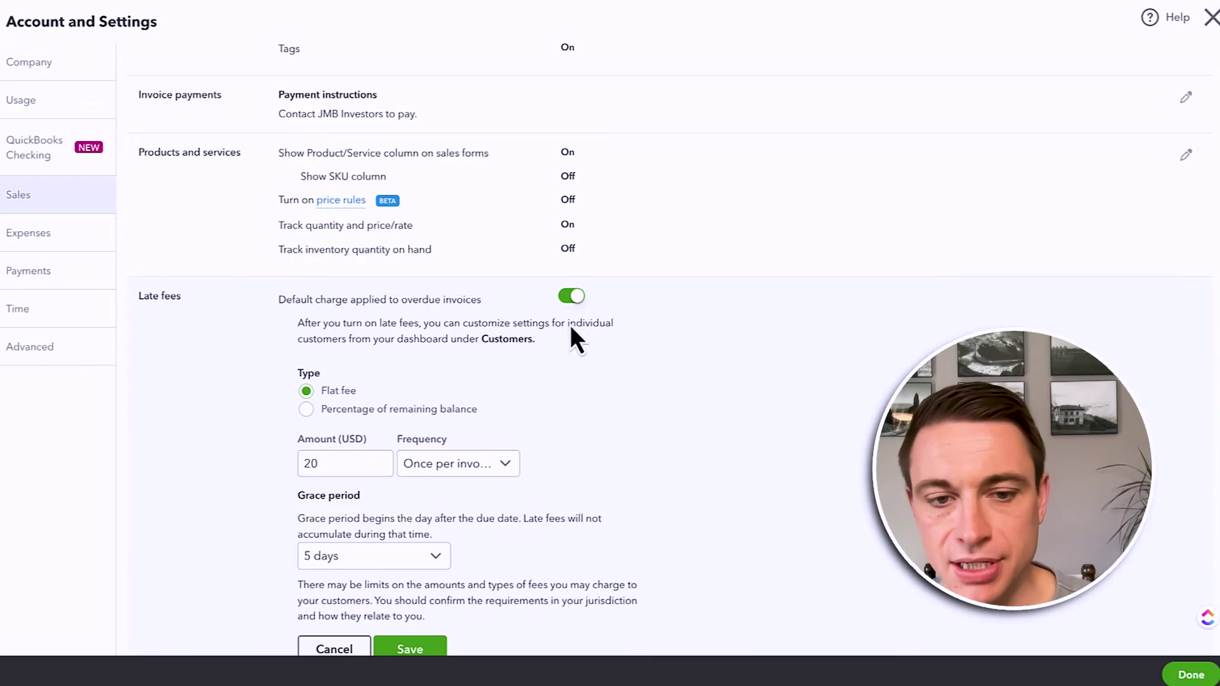
{"action": "scroll", "coordinate": [589, 502], "scroll_direction": "down", "scroll_amount": 2}
{"action": "left_click", "coordinate": [425, 500]}
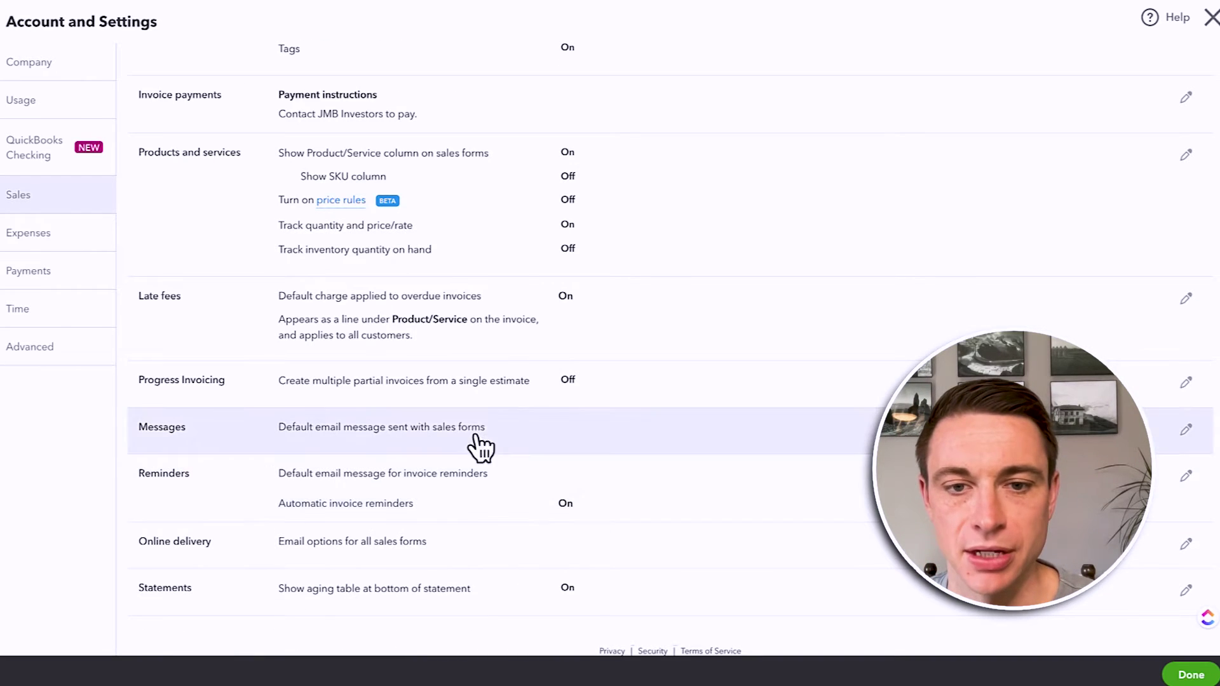
{"action": "left_click", "coordinate": [530, 505]}
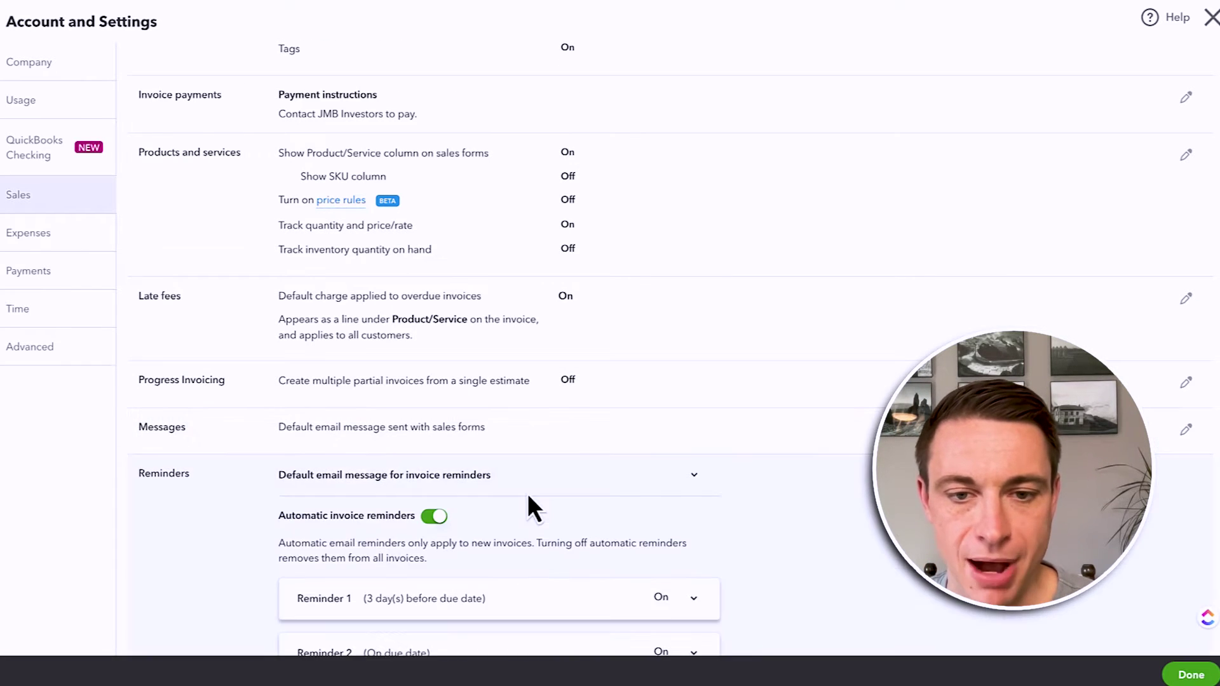
{"action": "scroll", "coordinate": [539, 502], "scroll_direction": "down", "scroll_amount": 4}
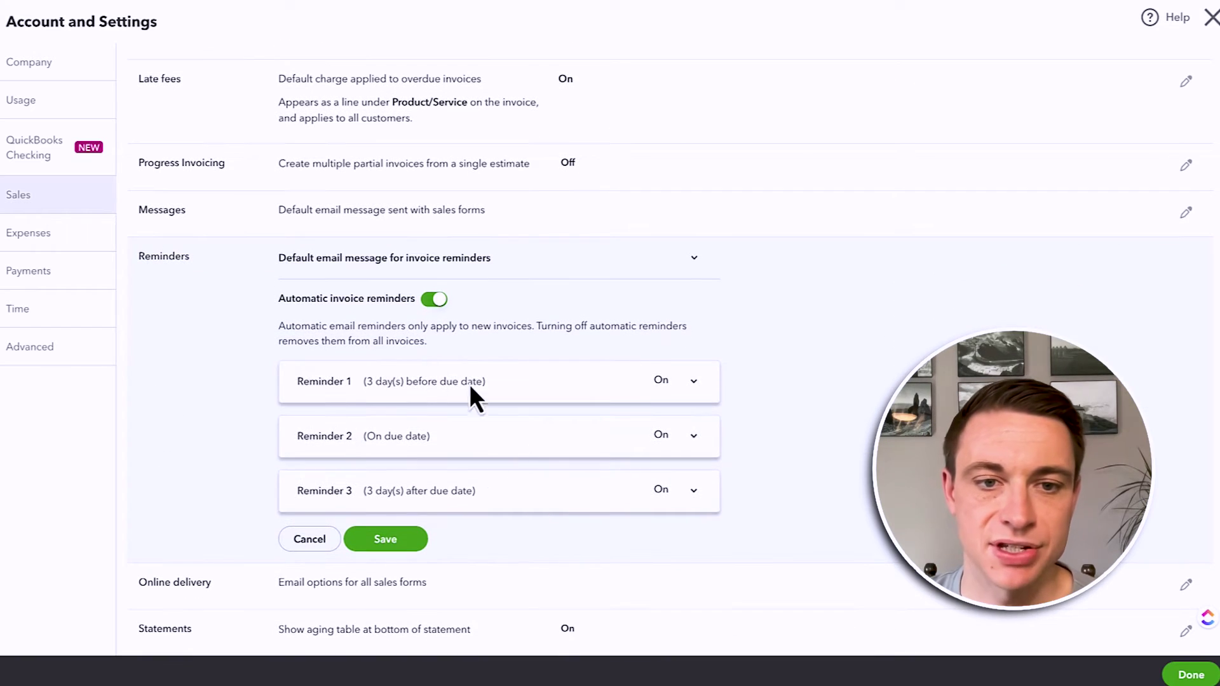
{"action": "scroll", "coordinate": [407, 547], "scroll_direction": "down", "scroll_amount": 1}
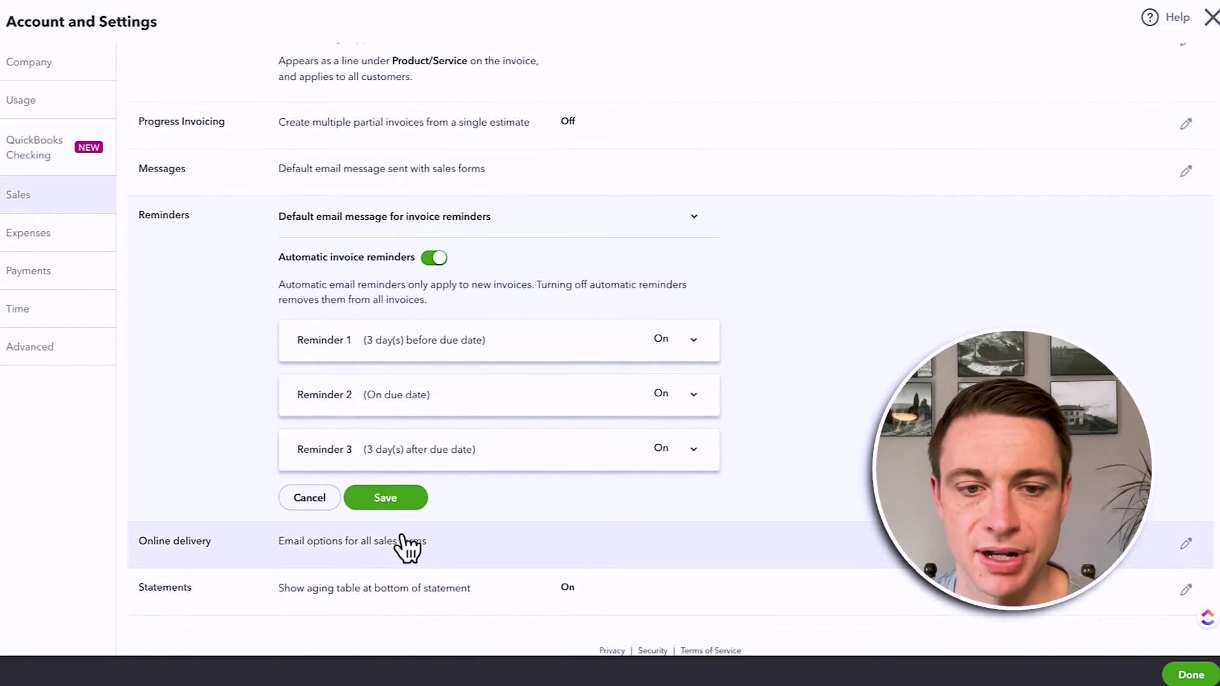
{"action": "scroll", "coordinate": [407, 548], "scroll_direction": "up", "scroll_amount": 10}
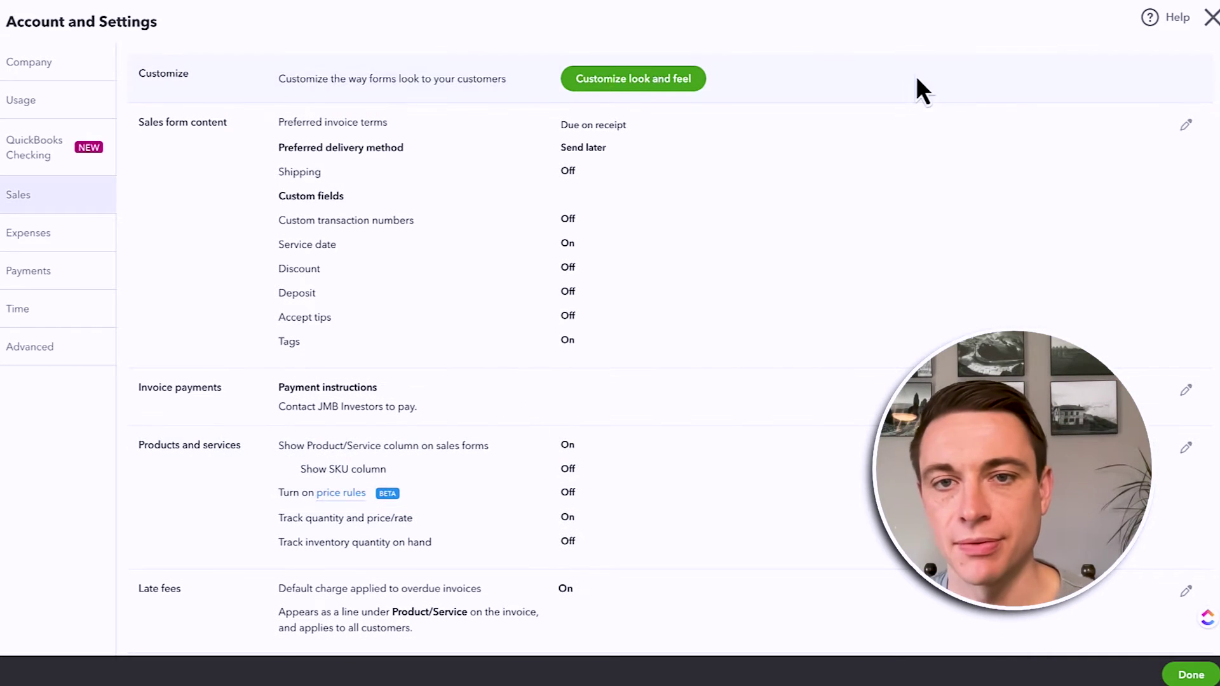
- Edit the Standard invoice style, trying Bold and Fresh templates before keeping Friendly
{"action": "left_click", "coordinate": [603, 88]}
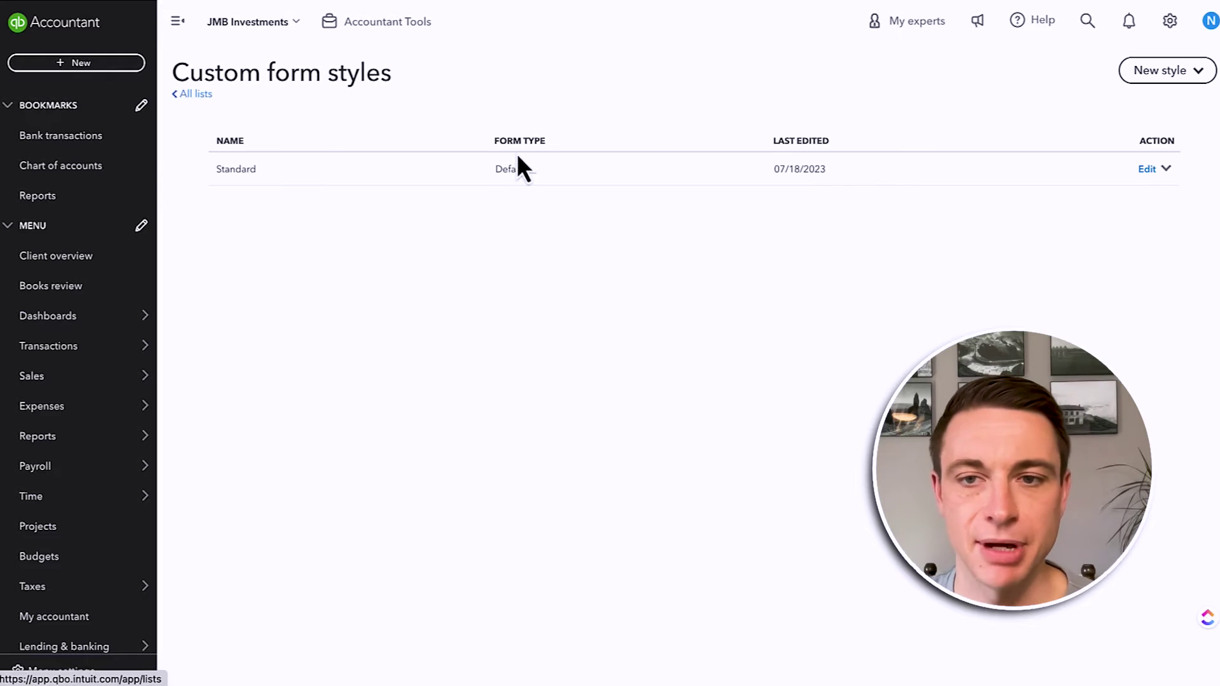
{"action": "left_click", "coordinate": [1148, 170]}
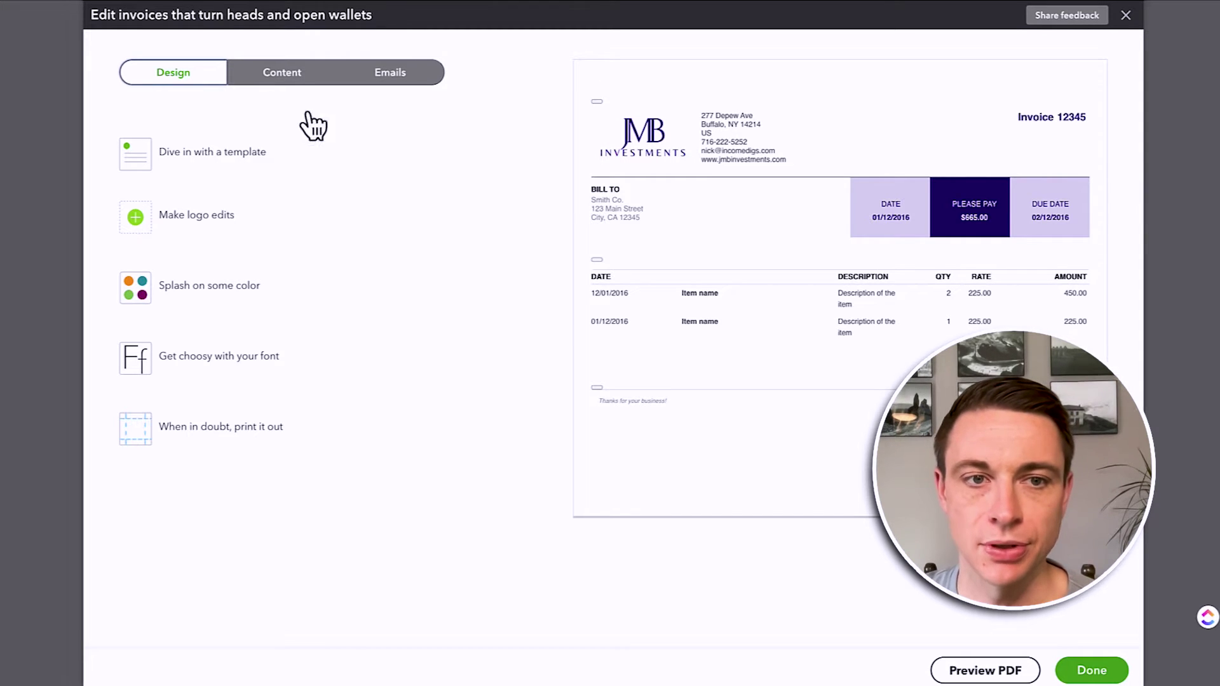
{"action": "left_click", "coordinate": [224, 155]}
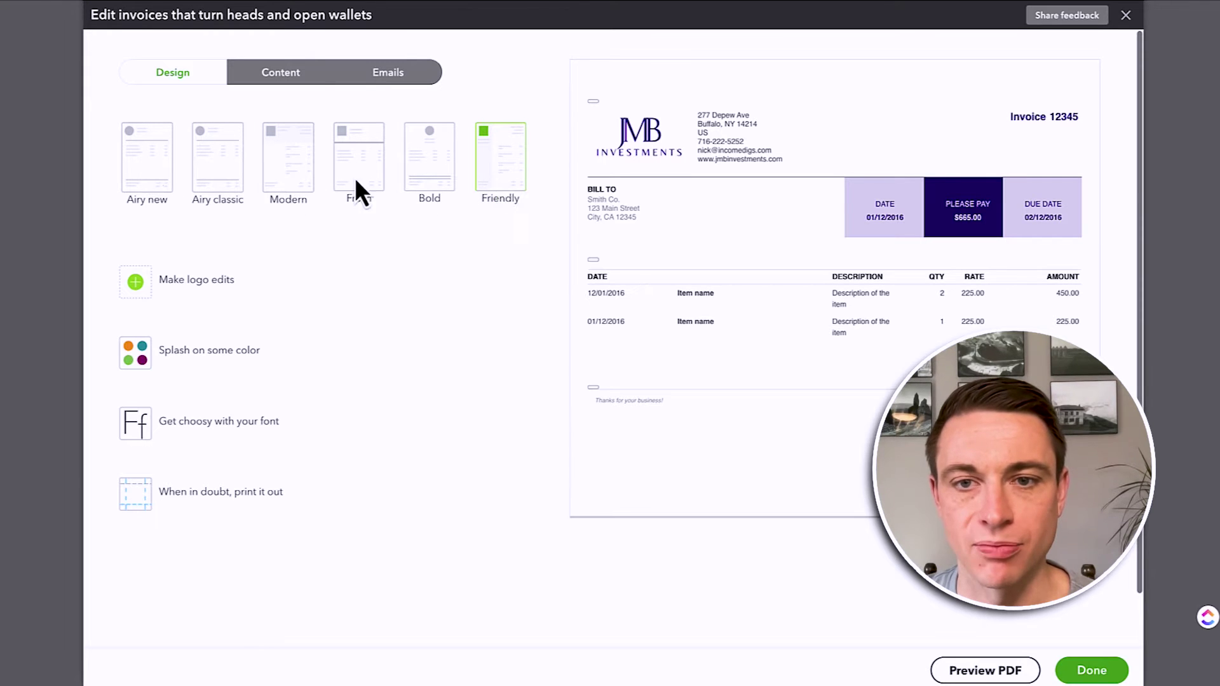
{"action": "left_click", "coordinate": [436, 178]}
{"action": "left_click", "coordinate": [502, 191]}
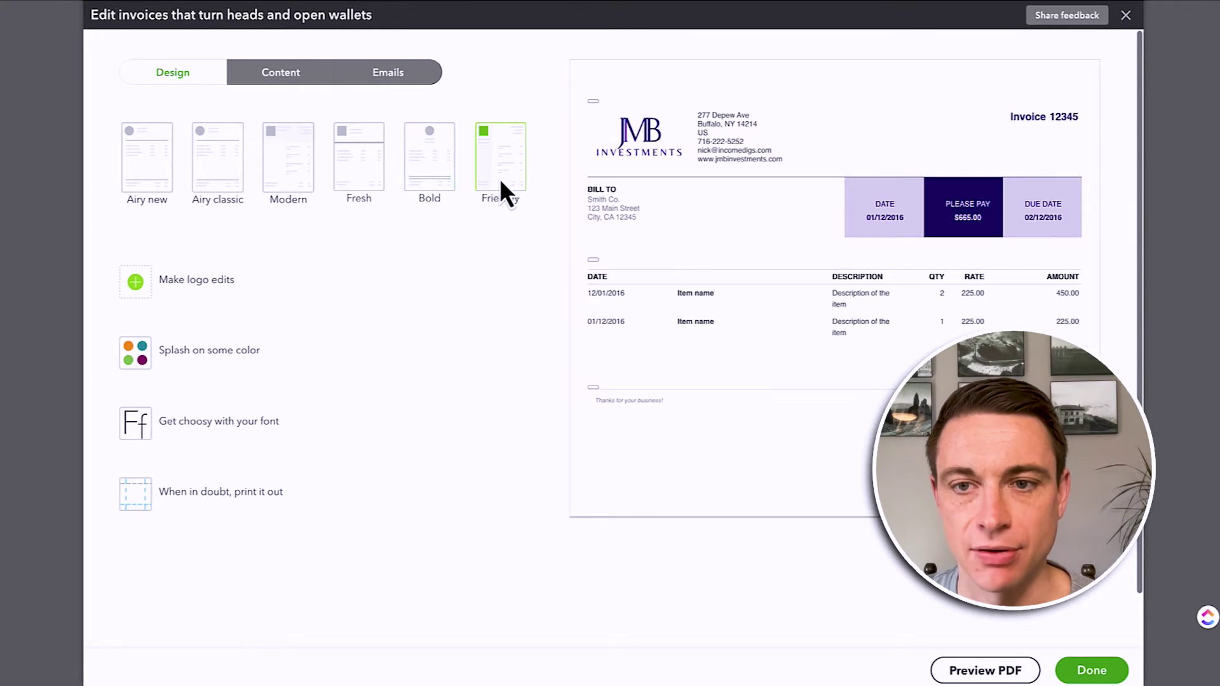
{"action": "left_click", "coordinate": [364, 188]}
{"action": "left_click", "coordinate": [523, 182]}
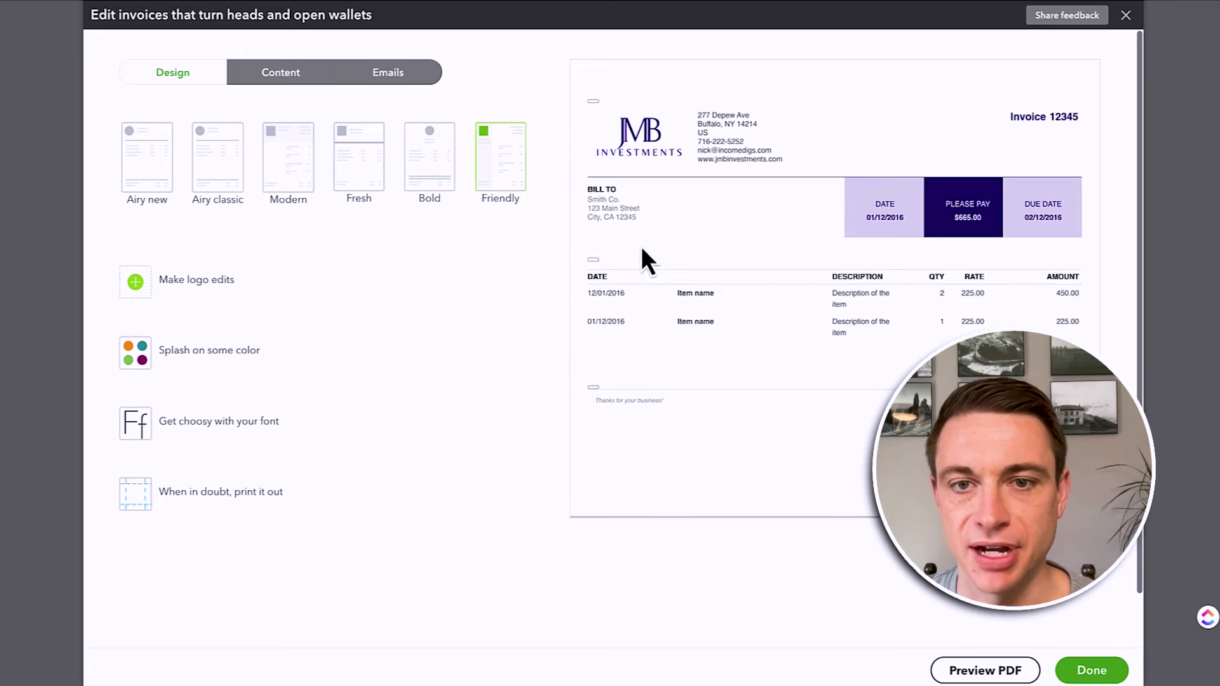
- Set the invoice logo to medium size, aligned left
{"action": "left_click", "coordinate": [227, 281]}
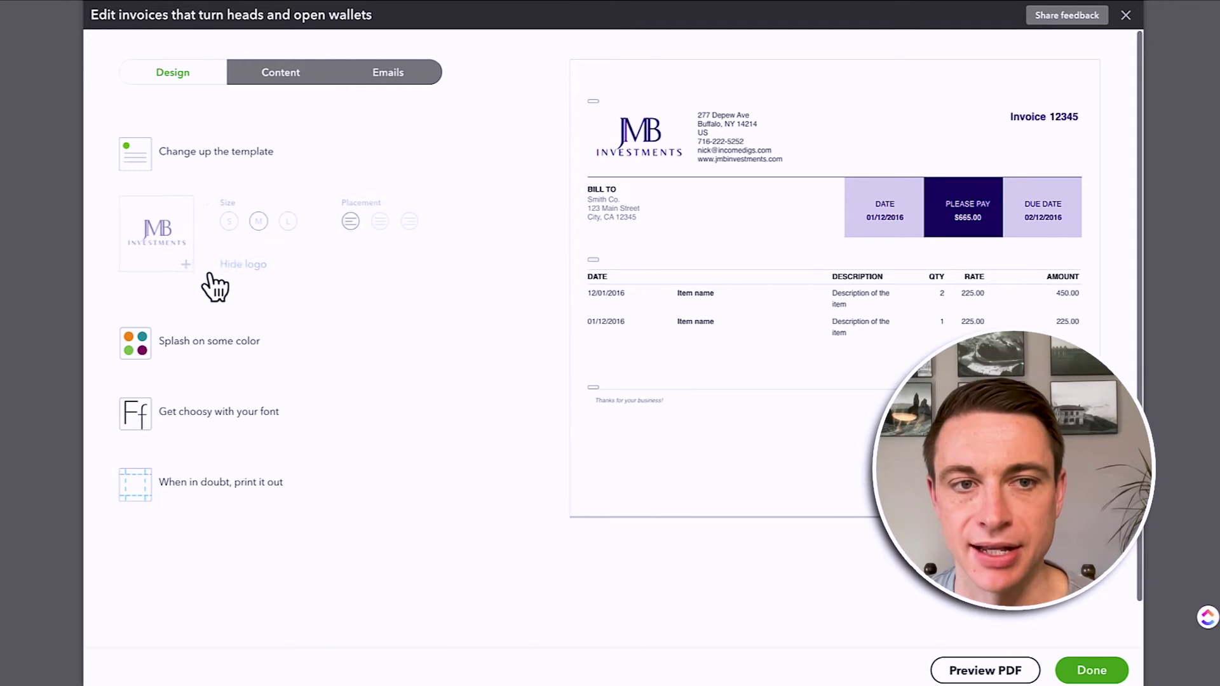
{"action": "left_click", "coordinate": [230, 221]}
{"action": "left_click", "coordinate": [266, 222]}
{"action": "left_click", "coordinate": [380, 222]}
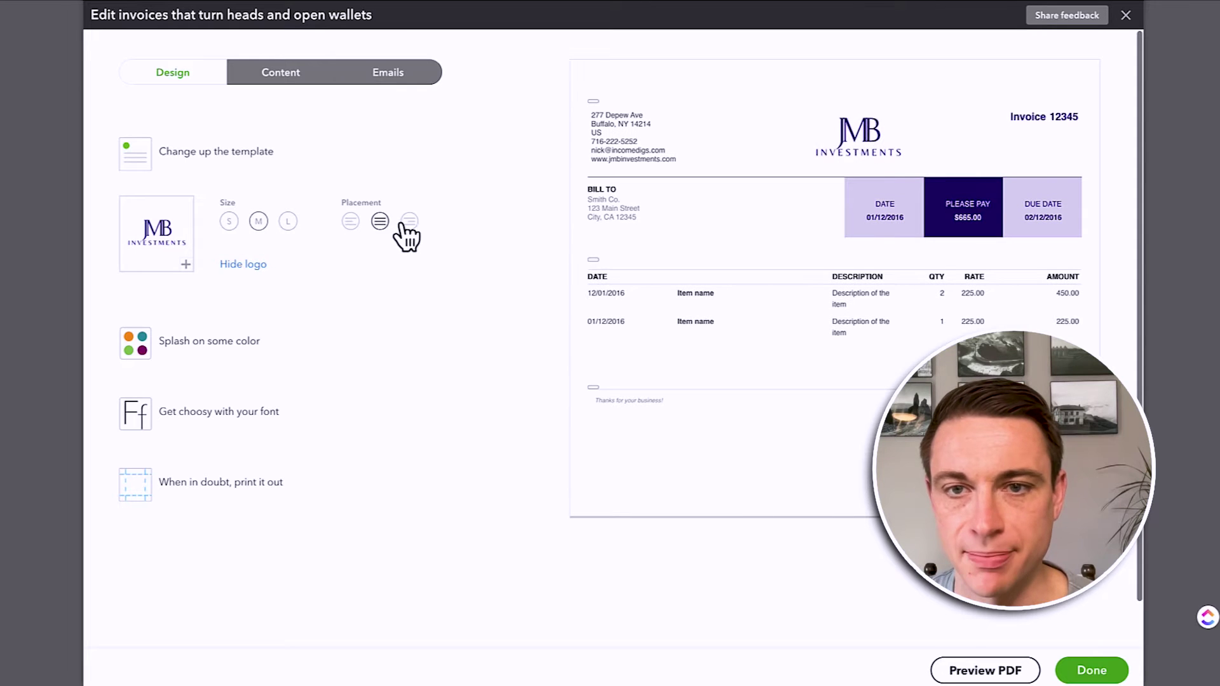
{"action": "left_click", "coordinate": [409, 222]}
{"action": "left_click", "coordinate": [351, 221]}
- Change the invoice accent colour from pink to dark slate grey #48565f
{"action": "left_click", "coordinate": [192, 343]}
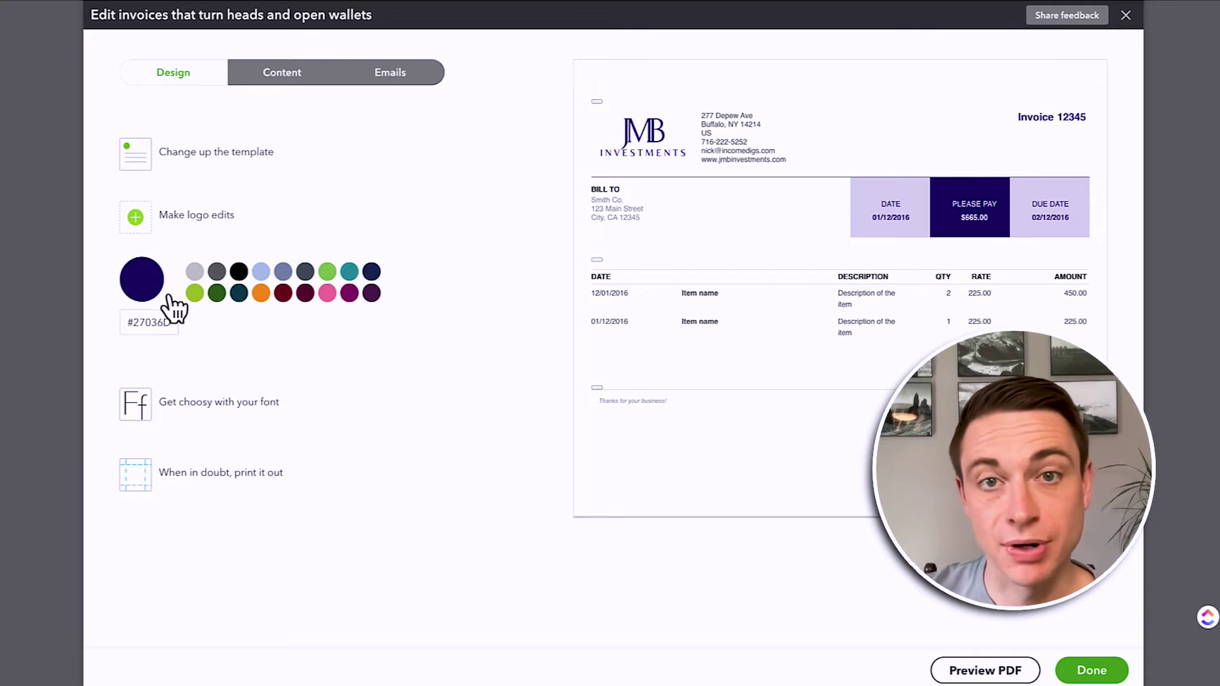
{"action": "left_click", "coordinate": [328, 294]}
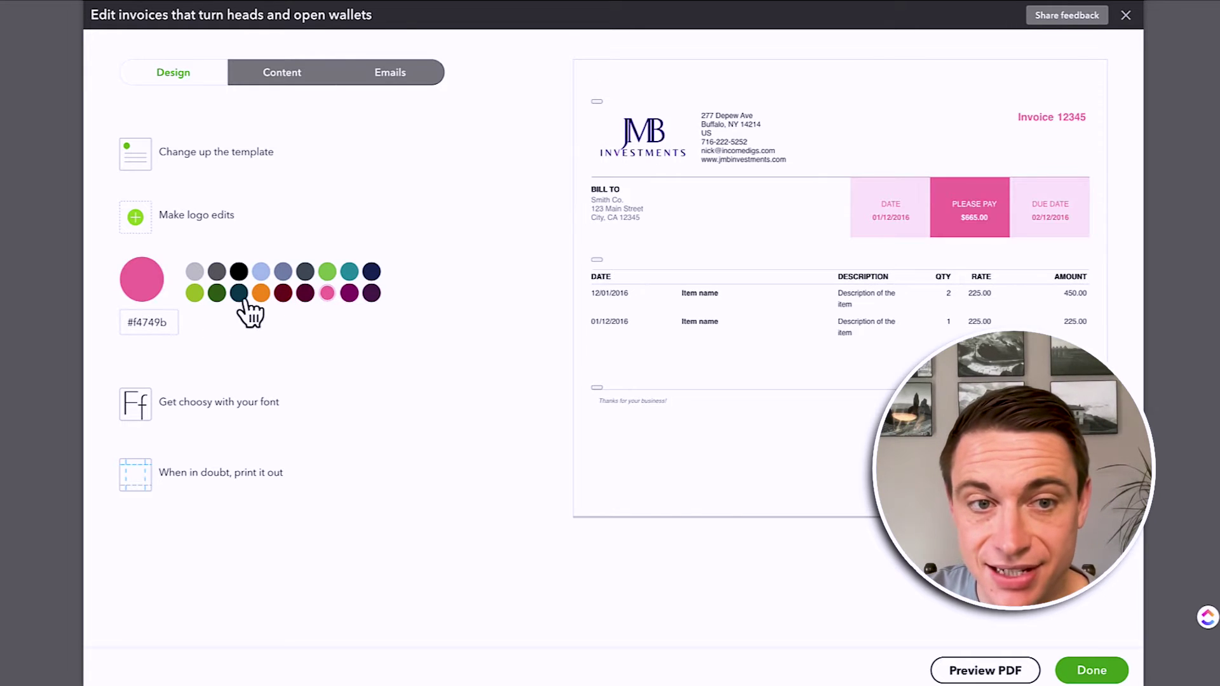
{"action": "left_click", "coordinate": [304, 274]}
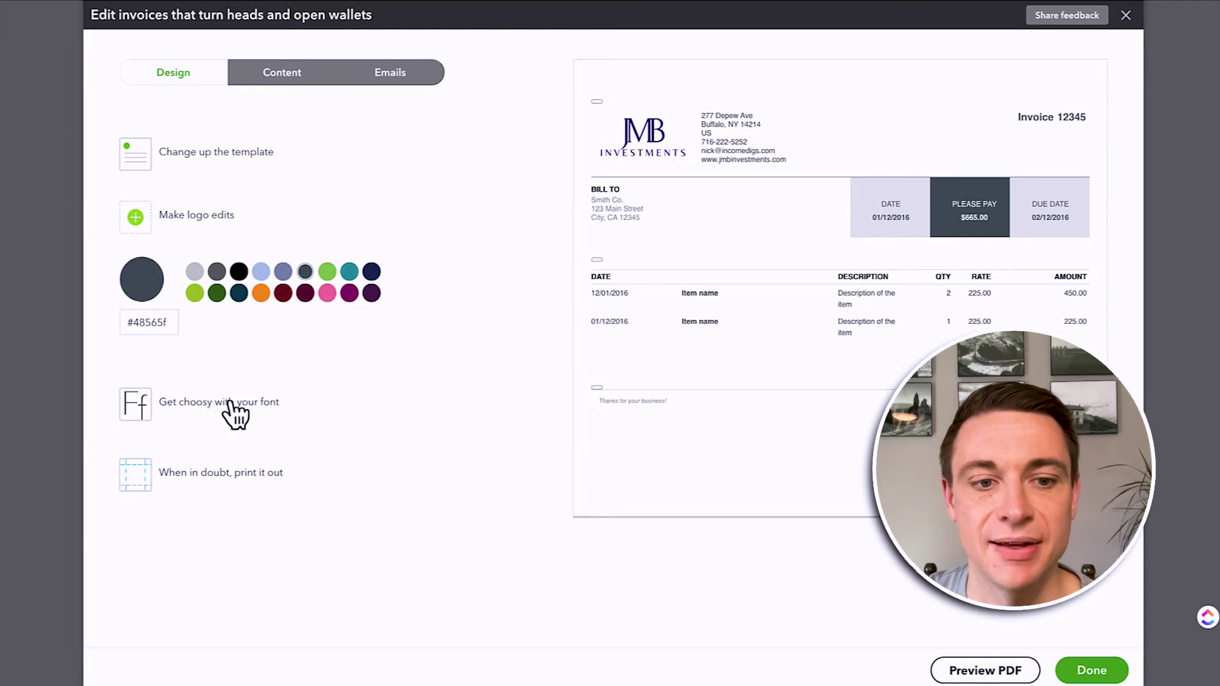
- In the Content header settings, leave Business name off and review the phone and email fields
{"action": "left_click", "coordinate": [282, 84]}
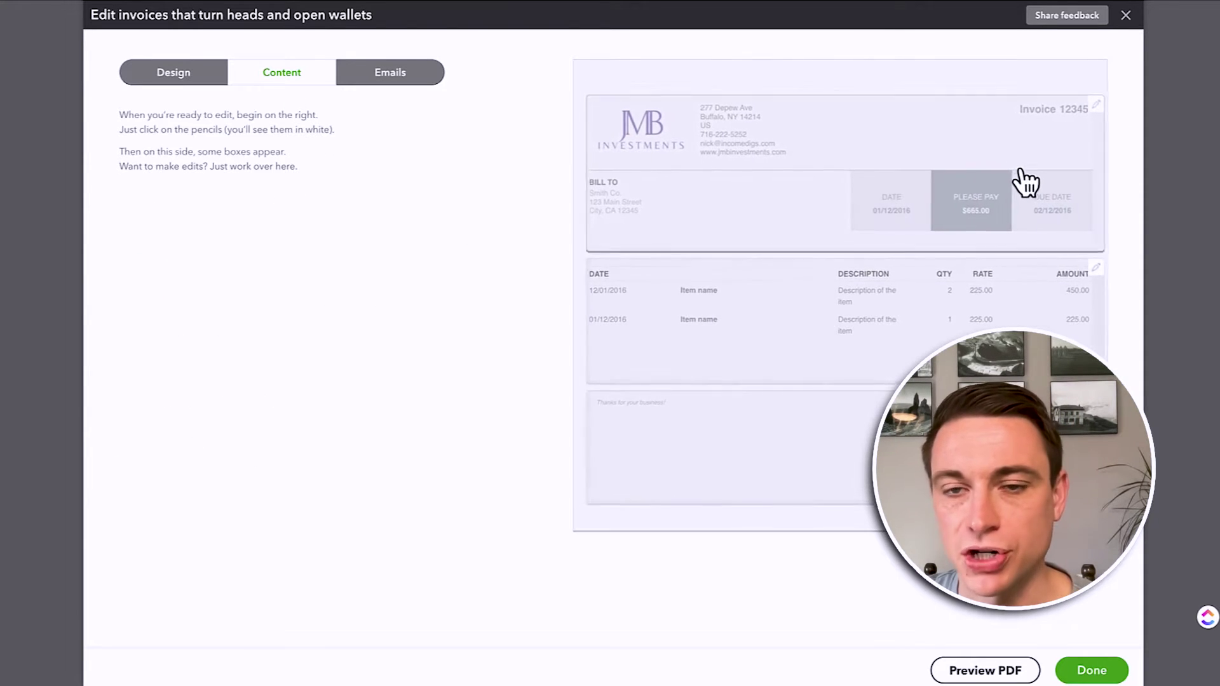
{"action": "left_click", "coordinate": [1088, 109]}
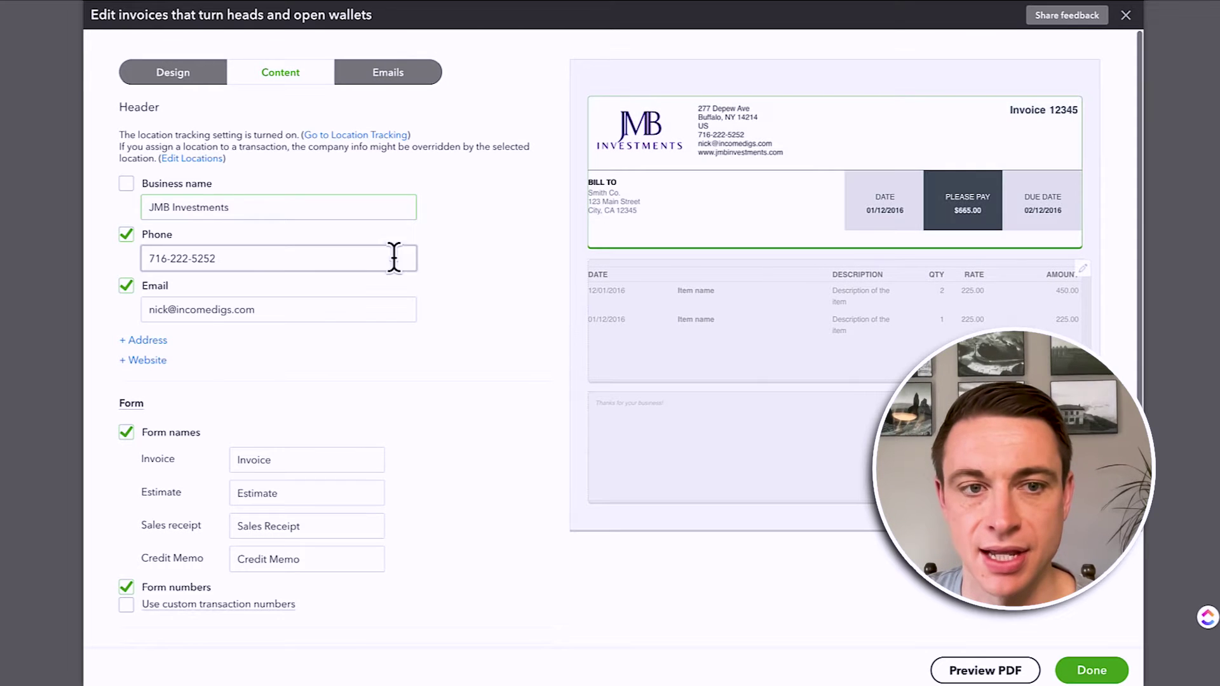
{"action": "left_click", "coordinate": [274, 207]}
{"action": "left_click_drag", "start_coordinate": [275, 207], "coordinate": [136, 207]}
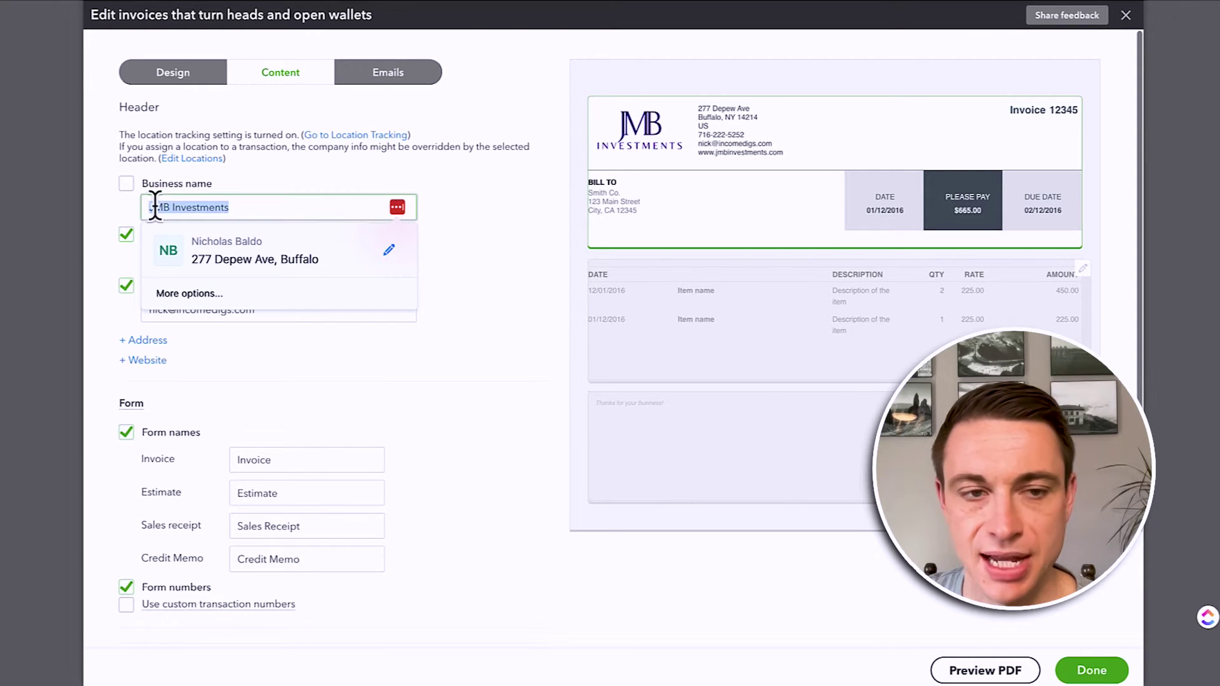
{"action": "left_click", "coordinate": [127, 184]}
{"action": "left_click", "coordinate": [129, 185]}
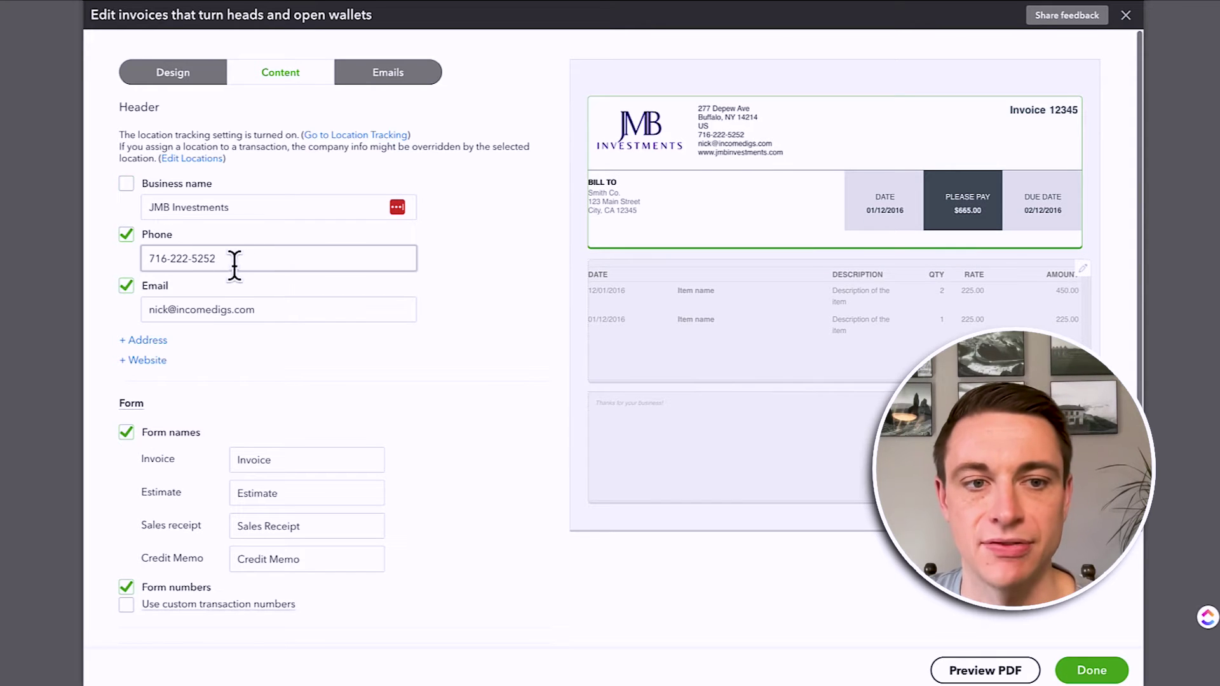
{"action": "scroll", "coordinate": [261, 381], "scroll_direction": "down", "scroll_amount": 2}
{"action": "scroll", "coordinate": [261, 380], "scroll_direction": "down", "scroll_amount": 1}
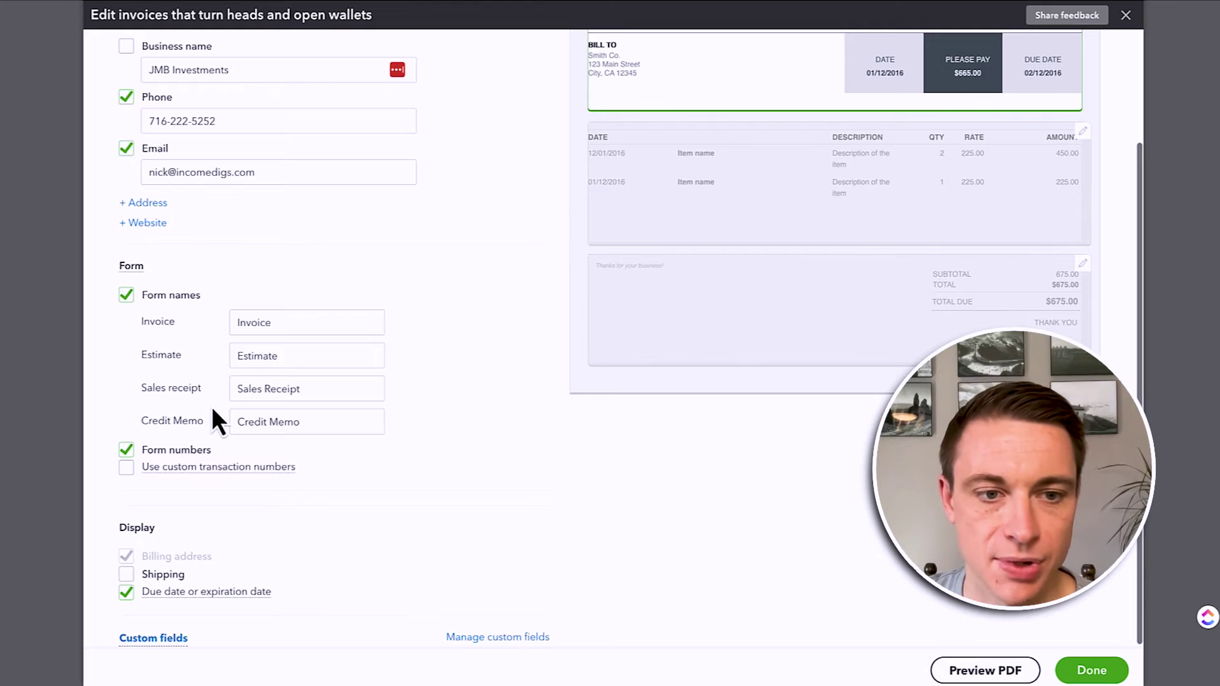
{"action": "scroll", "coordinate": [343, 509], "scroll_direction": "up", "scroll_amount": 3}
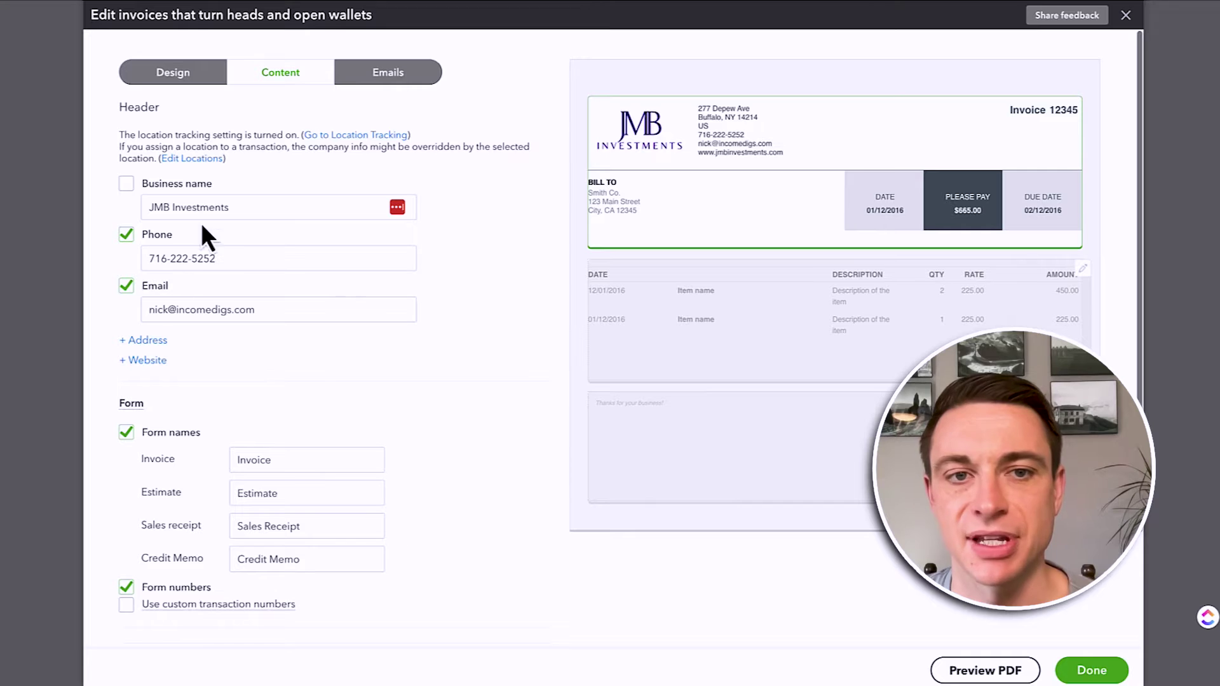
- Review the invoice email subject and reminder email, then save the style with Done
{"action": "left_click", "coordinate": [390, 81]}
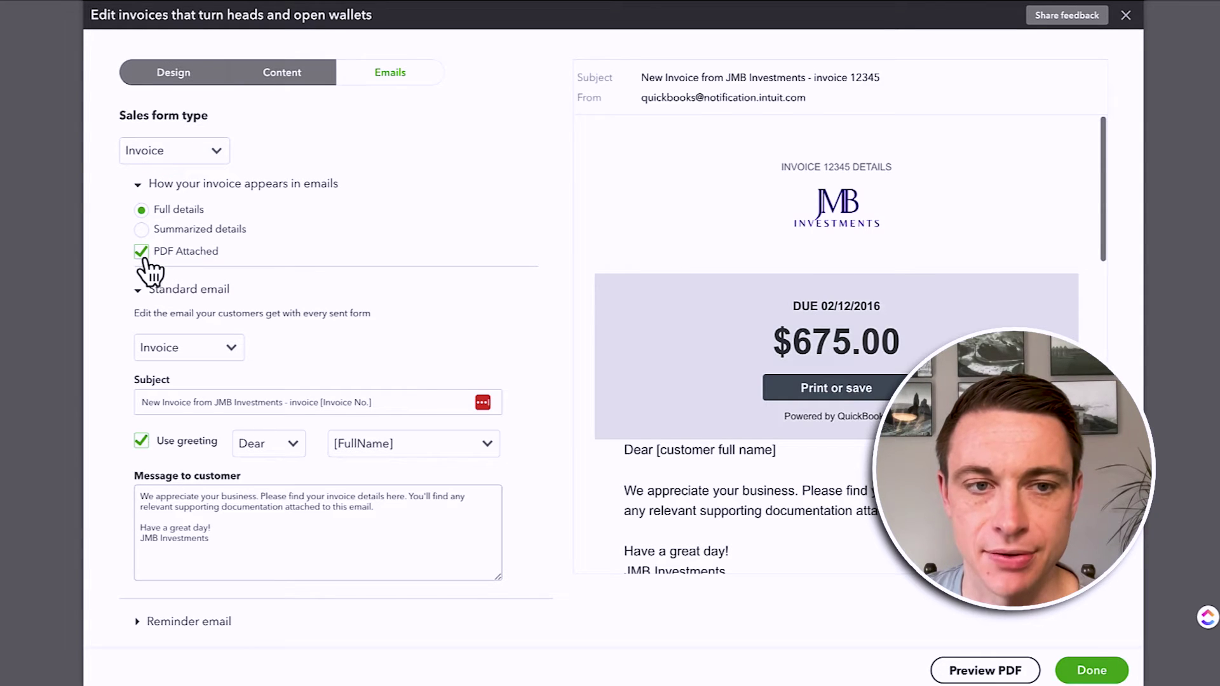
{"action": "left_click_drag", "start_coordinate": [388, 400], "coordinate": [125, 405]}
{"action": "left_click", "coordinate": [196, 402]}
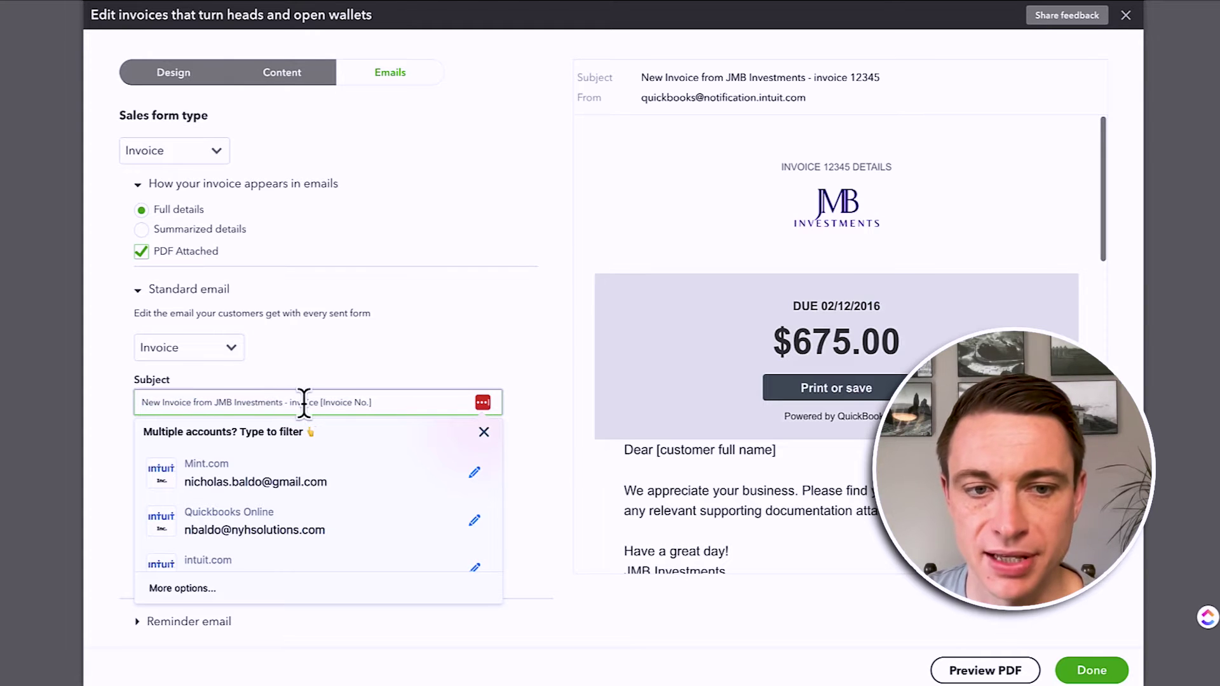
{"action": "left_click", "coordinate": [371, 376]}
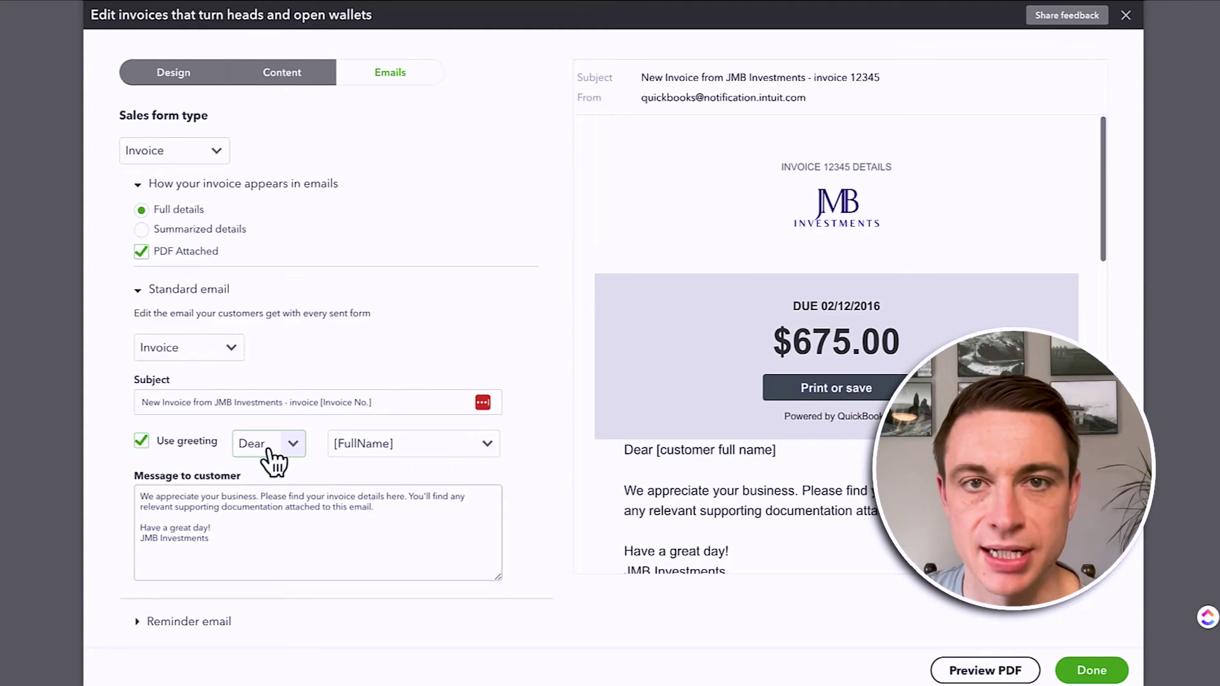
{"action": "left_click", "coordinate": [139, 624]}
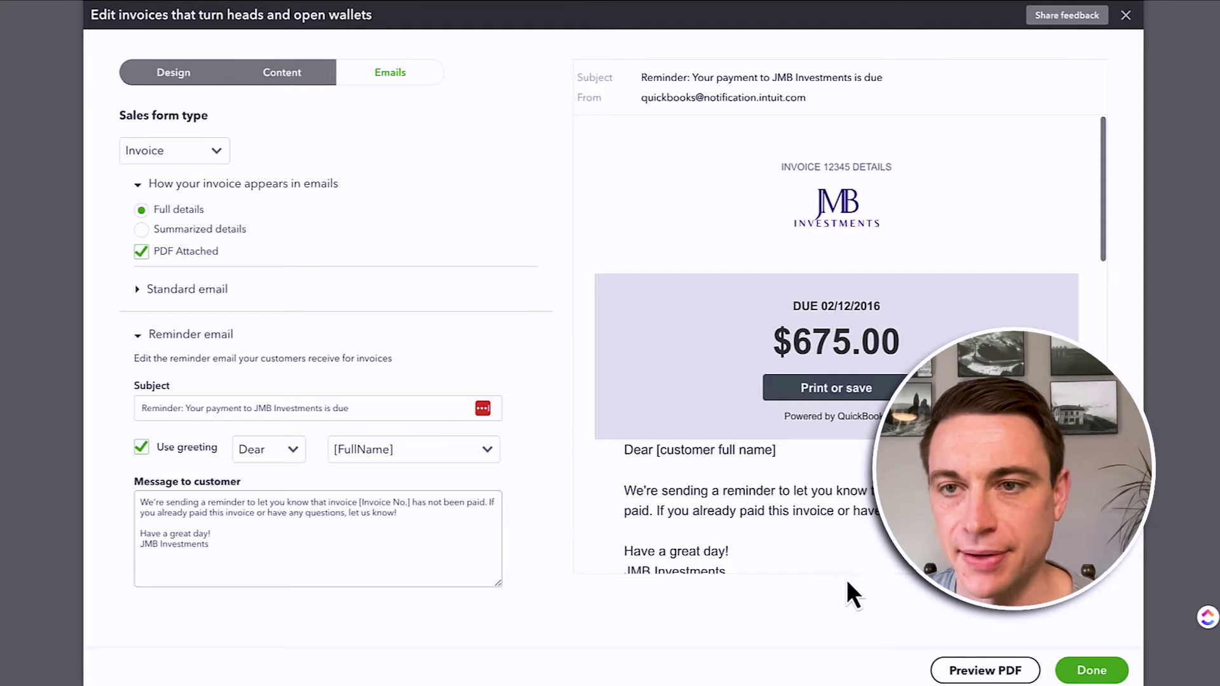
{"action": "left_click", "coordinate": [1095, 675]}
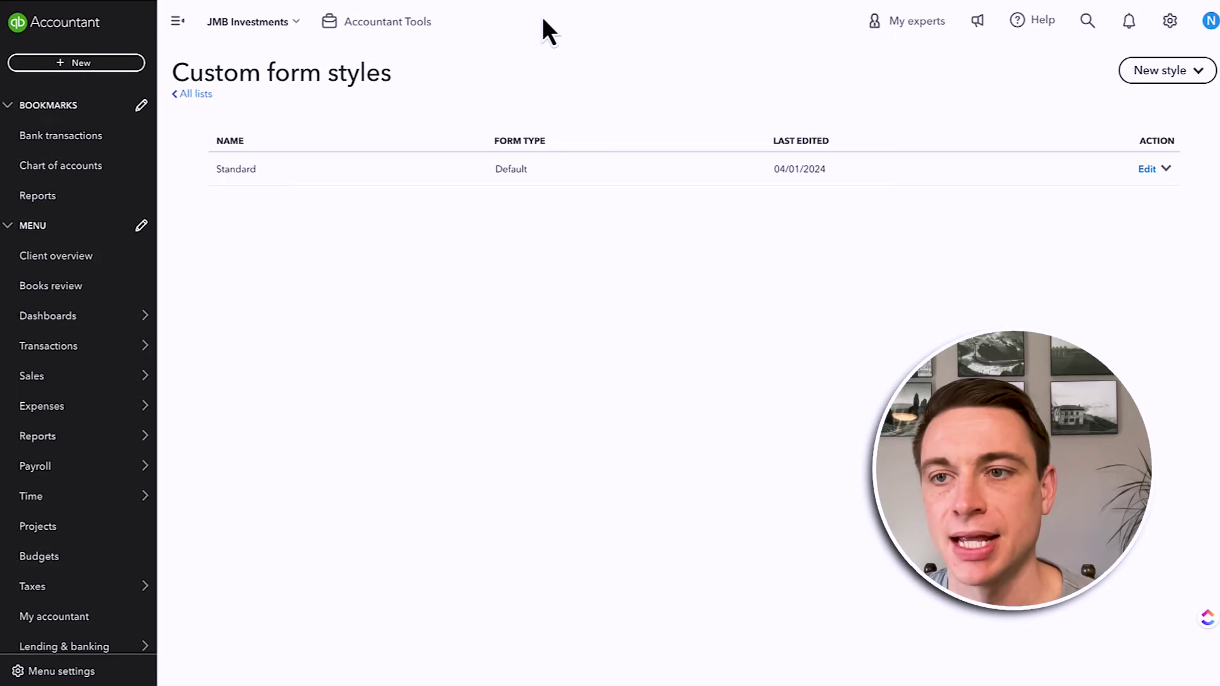
{"action": "left_click", "coordinate": [1170, 24]}
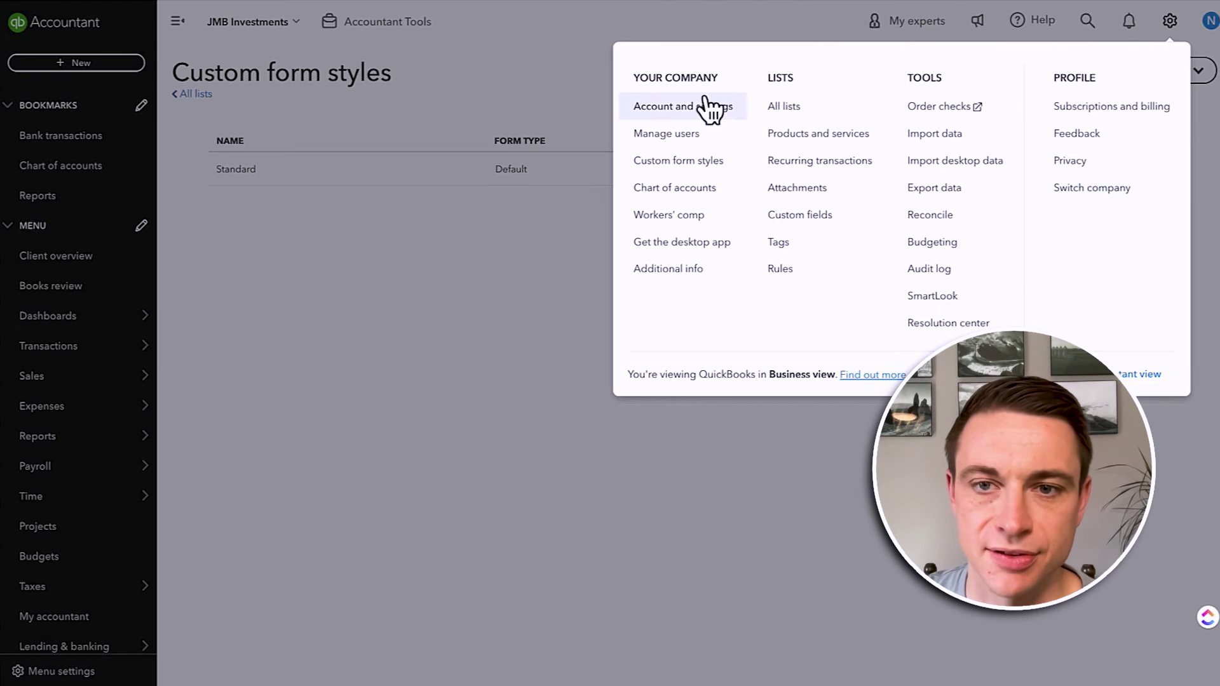
{"action": "left_click", "coordinate": [795, 133]}
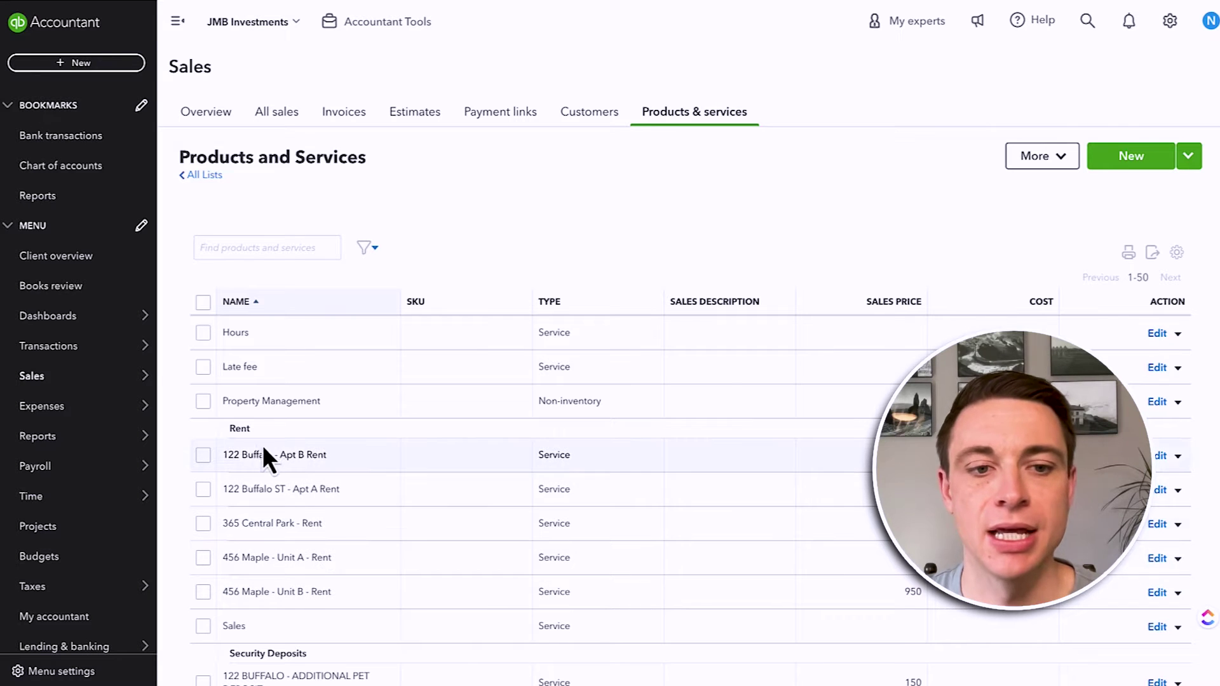
{"action": "left_click", "coordinate": [1154, 455]}
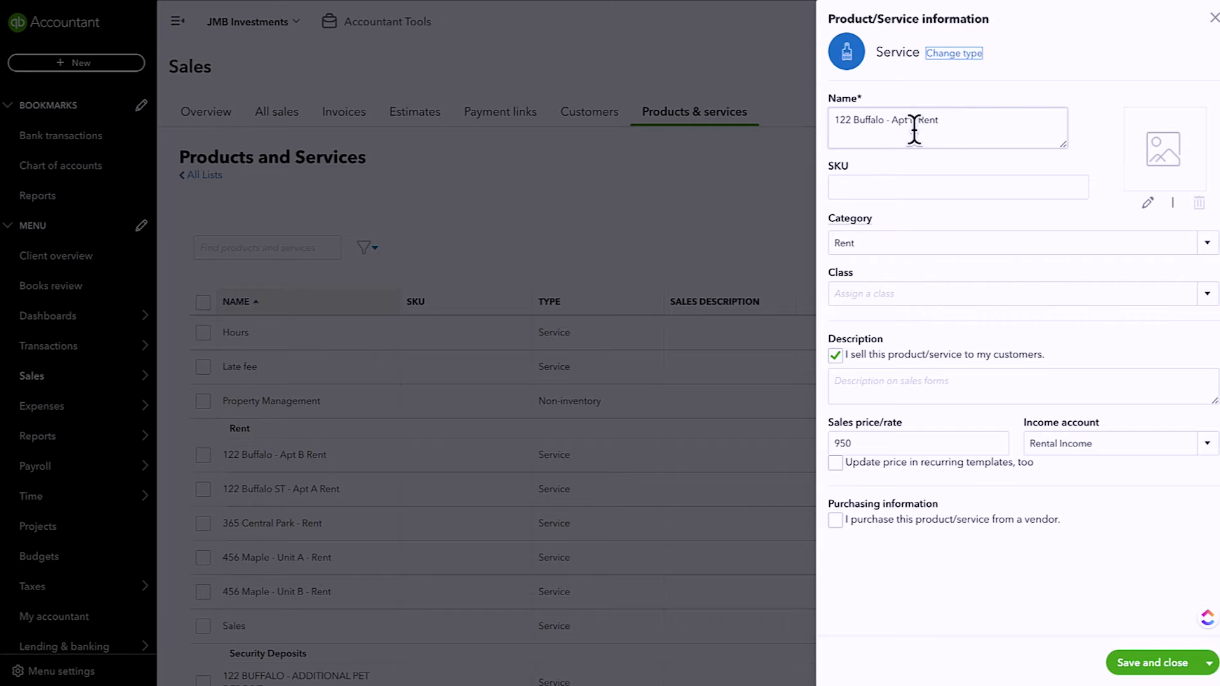
{"action": "left_click_drag", "start_coordinate": [965, 124], "coordinate": [853, 121]}
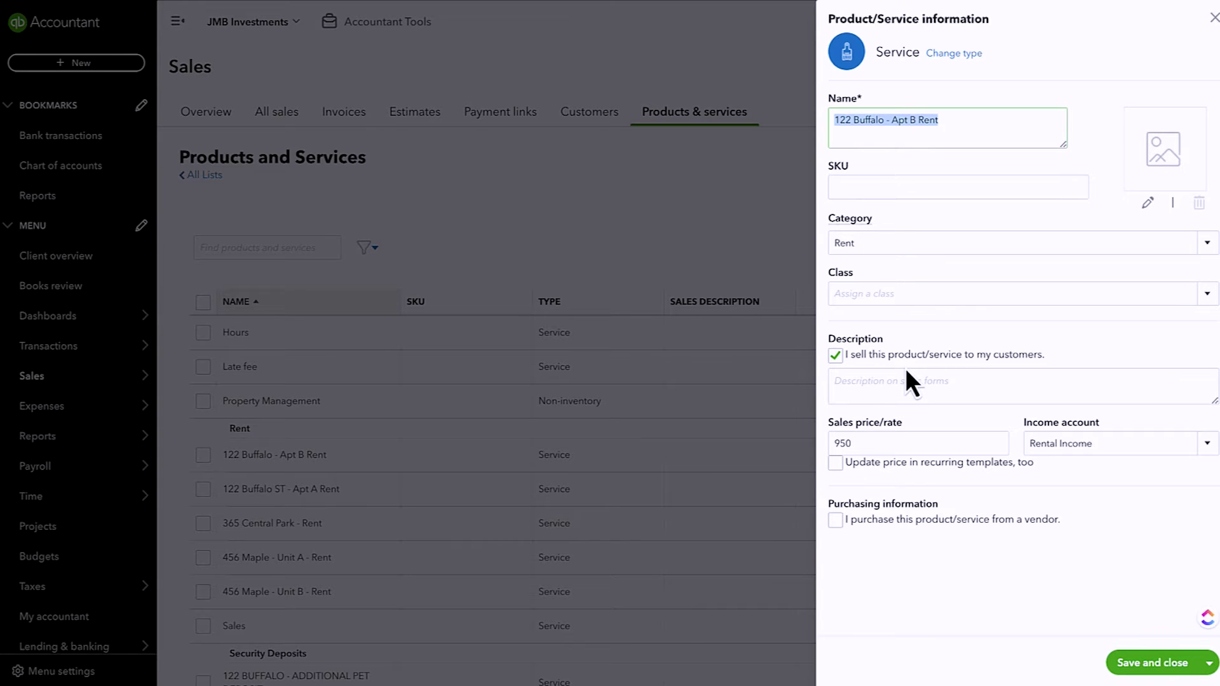
{"action": "left_click", "coordinate": [1214, 18]}
{"action": "mouse_move", "coordinate": [77, 376]}
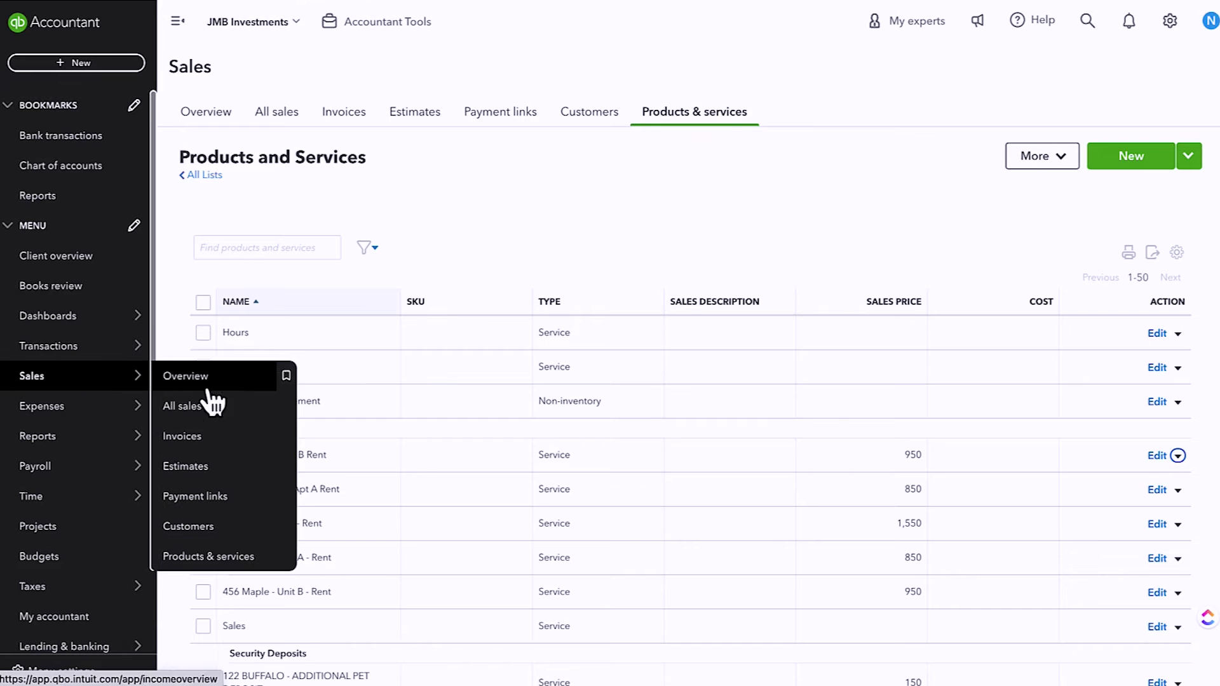
{"action": "left_click", "coordinate": [194, 436]}
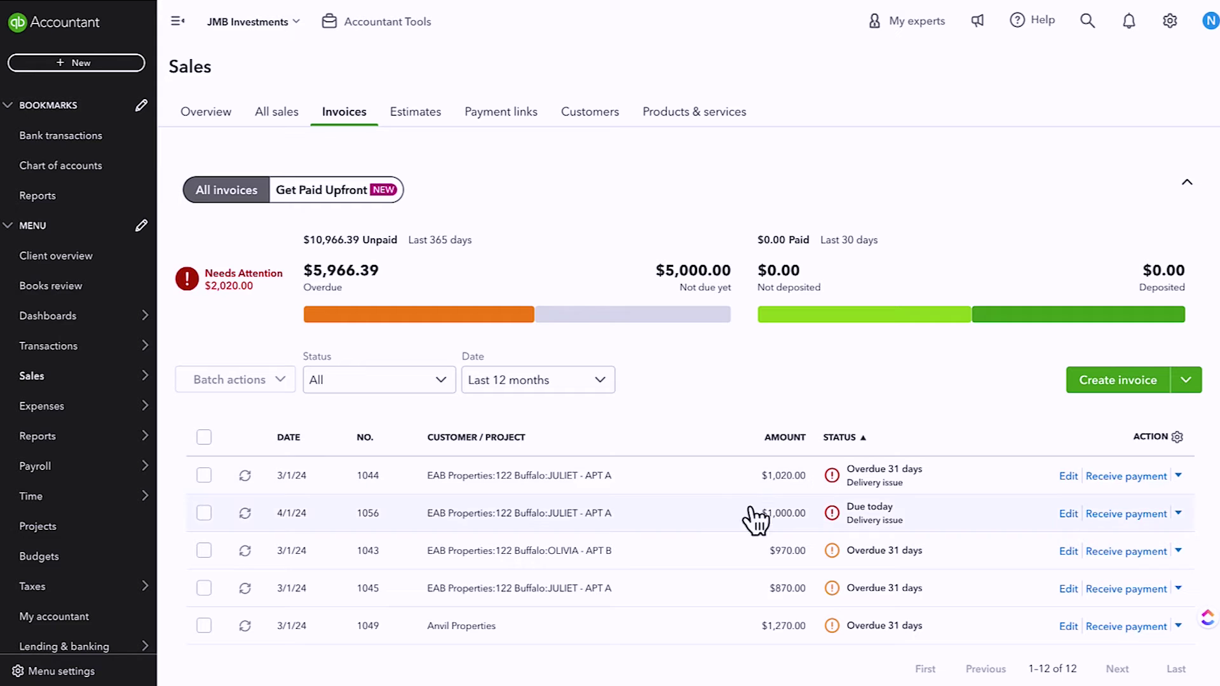
- Start a new invoice by searching the tenant's name and picking the Apt A sub-customer
{"action": "left_click", "coordinate": [1093, 384]}
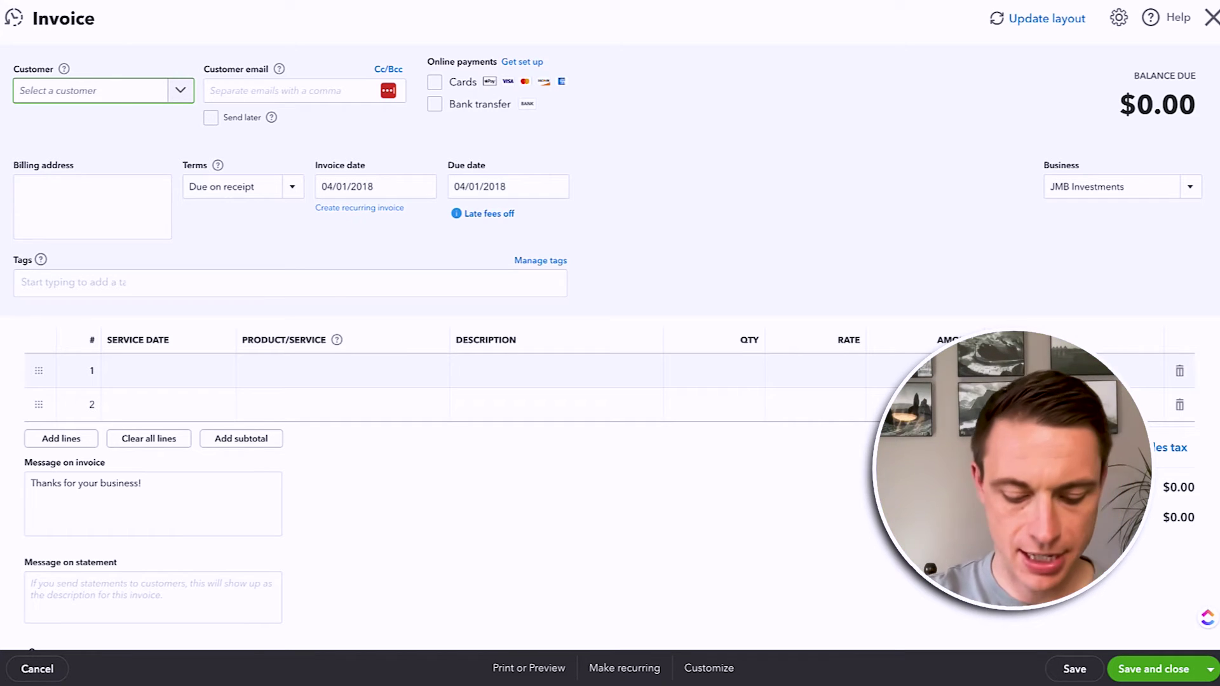
{"action": "type", "text": "juliet"}
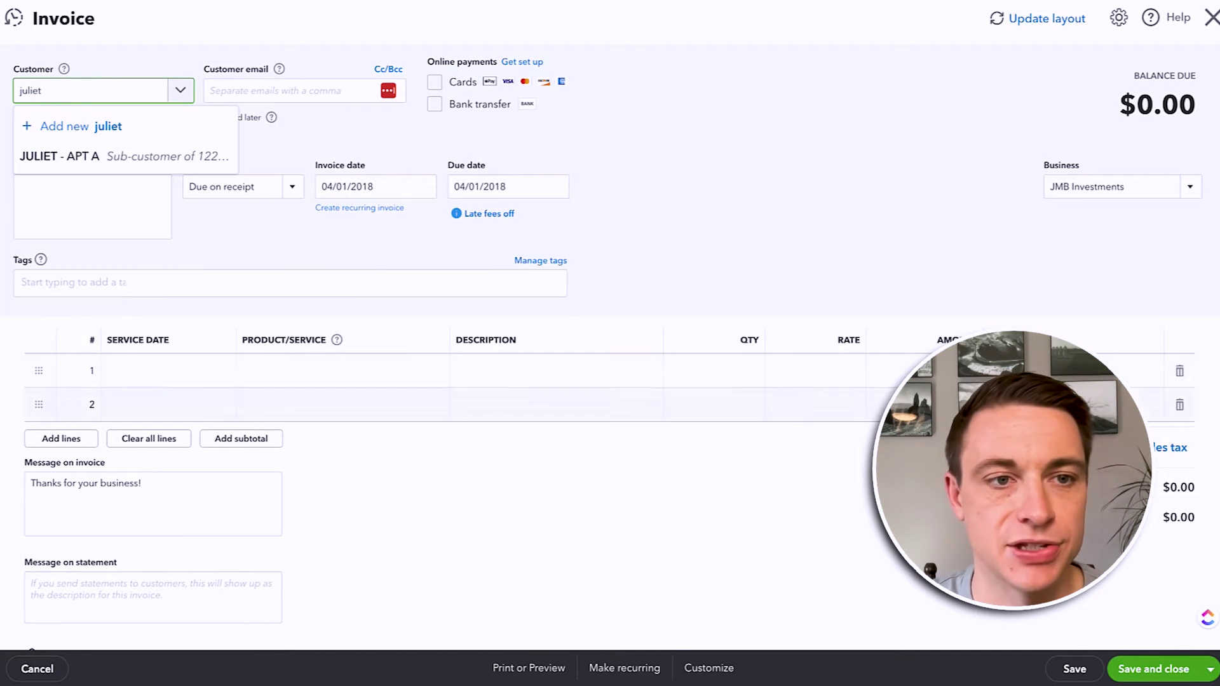
{"action": "left_click", "coordinate": [162, 159]}
{"action": "left_click", "coordinate": [181, 91]}
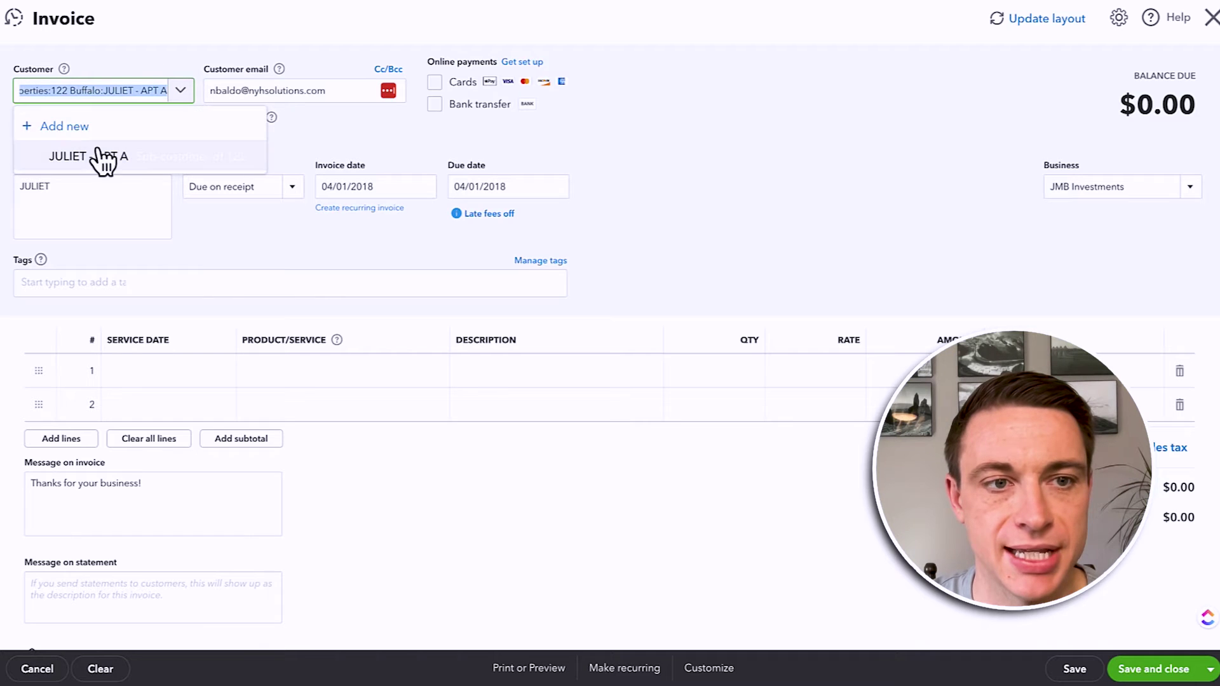
{"action": "left_click", "coordinate": [800, 152]}
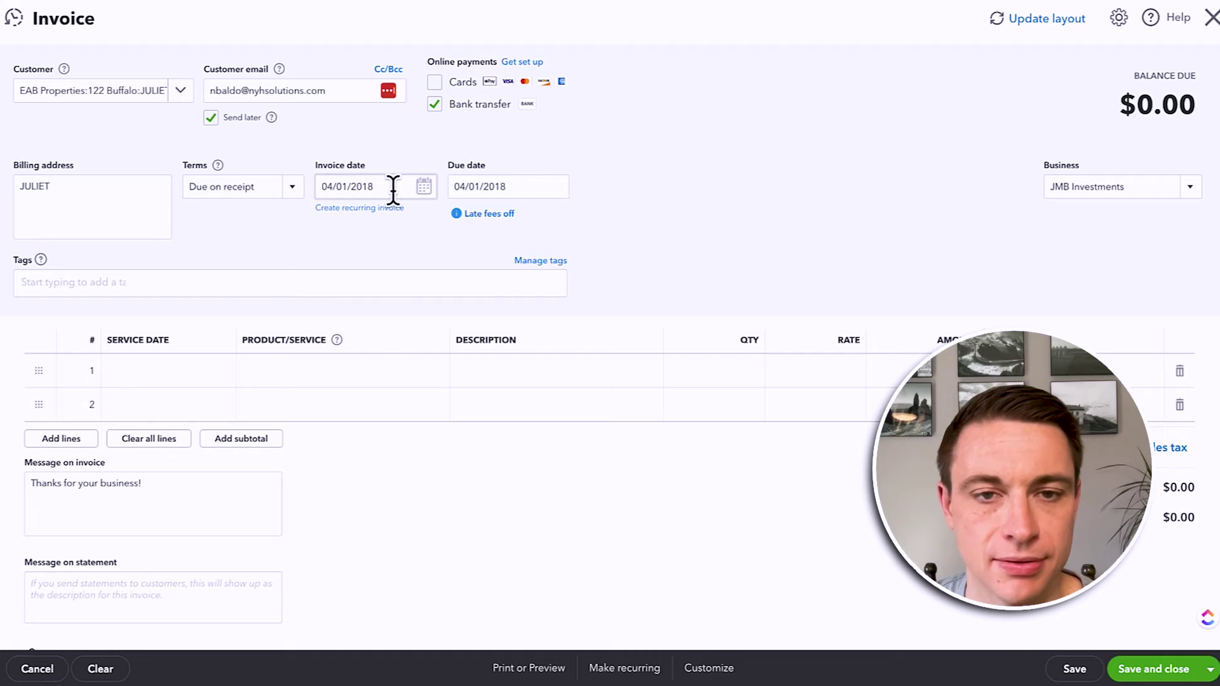
- Keep payment terms at Due on receipt and review the late fees note and business
{"action": "left_click", "coordinate": [294, 189]}
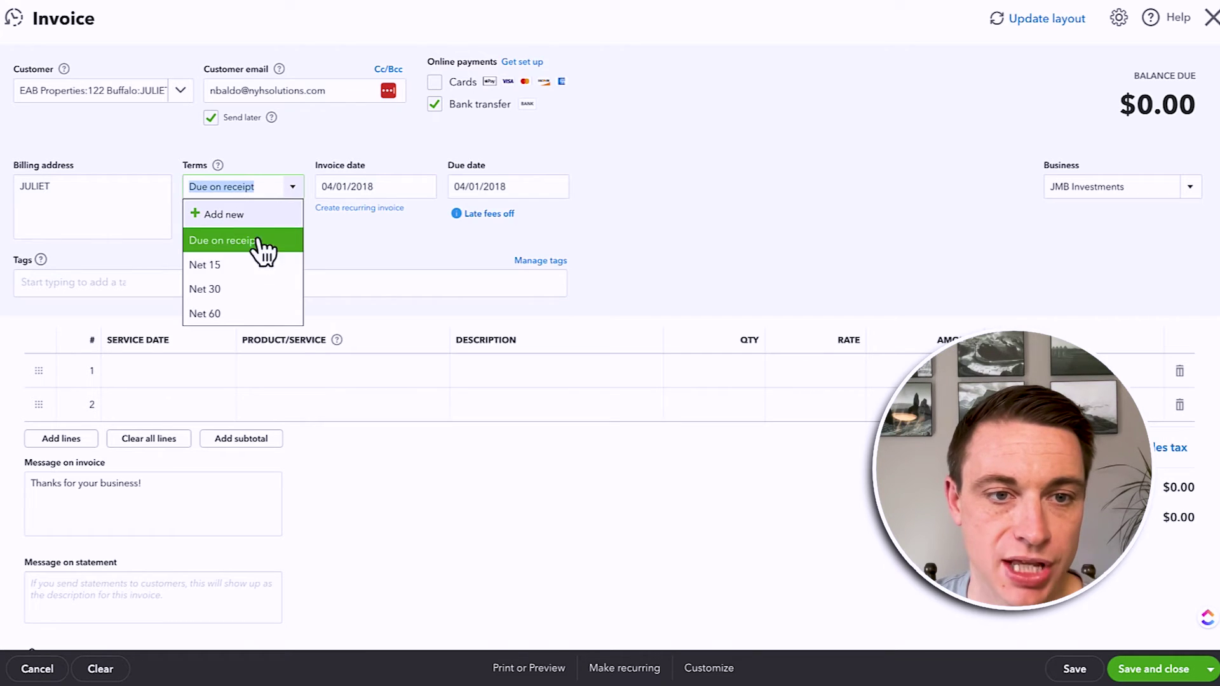
{"action": "left_click", "coordinate": [244, 261]}
{"action": "left_click", "coordinate": [291, 190]}
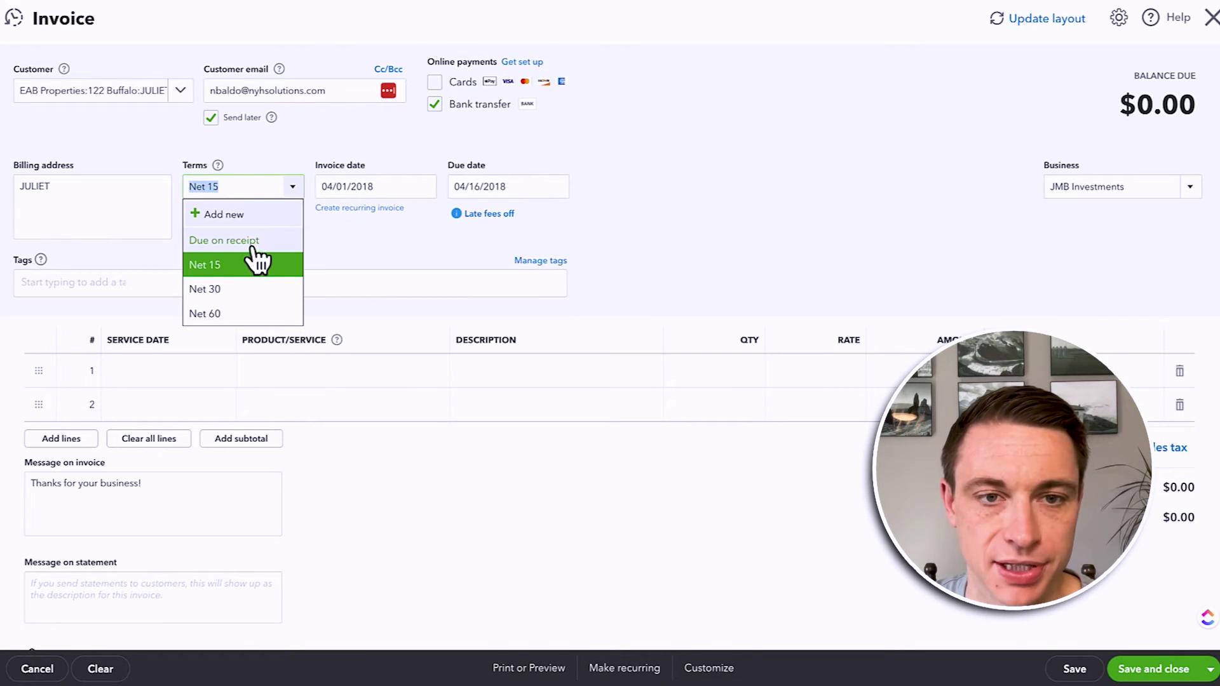
{"action": "left_click", "coordinate": [256, 241]}
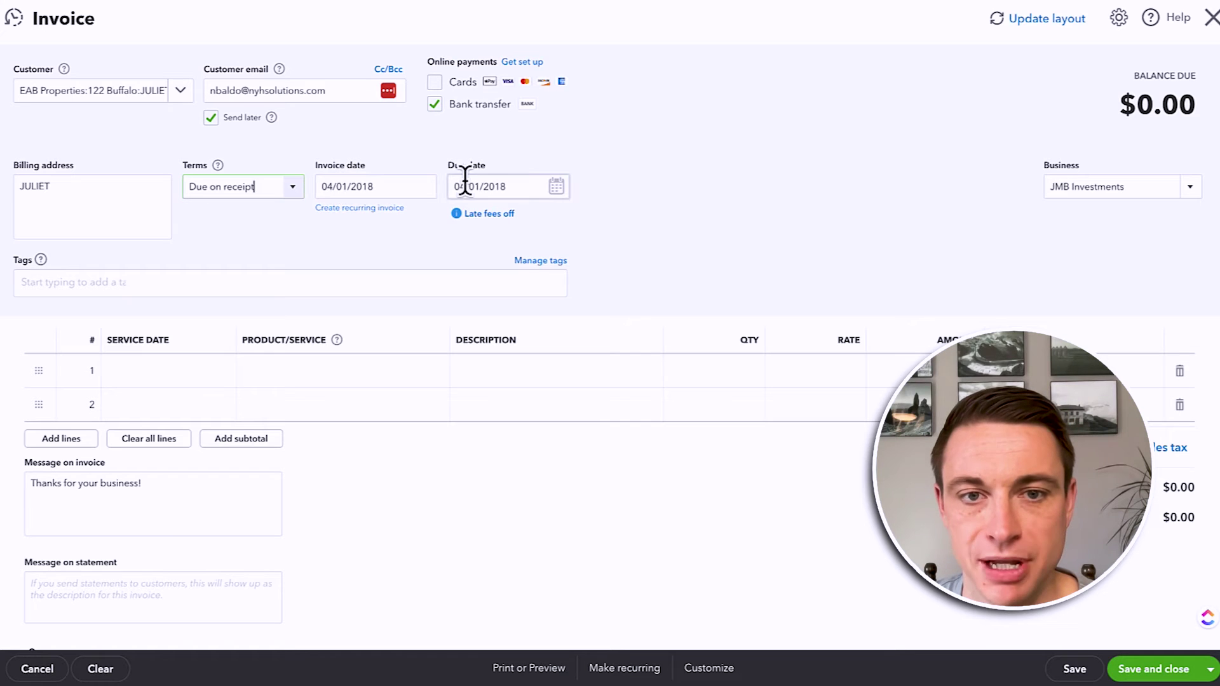
{"action": "left_click", "coordinate": [475, 219]}
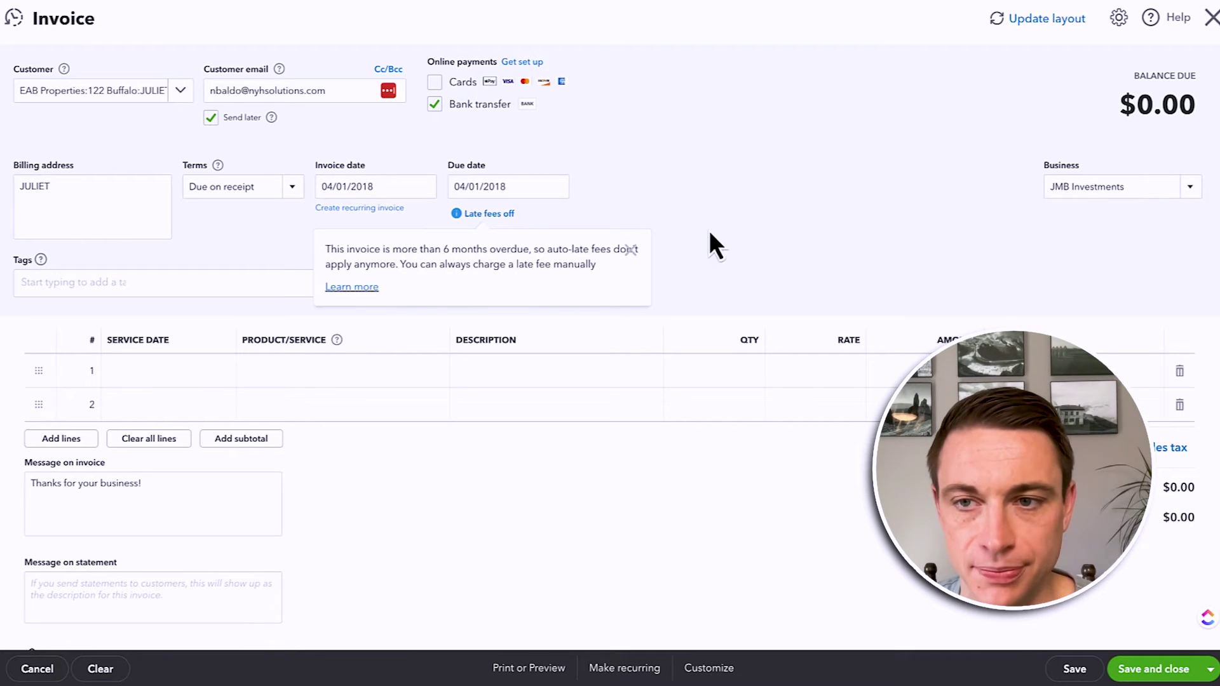
{"action": "left_click", "coordinate": [715, 246]}
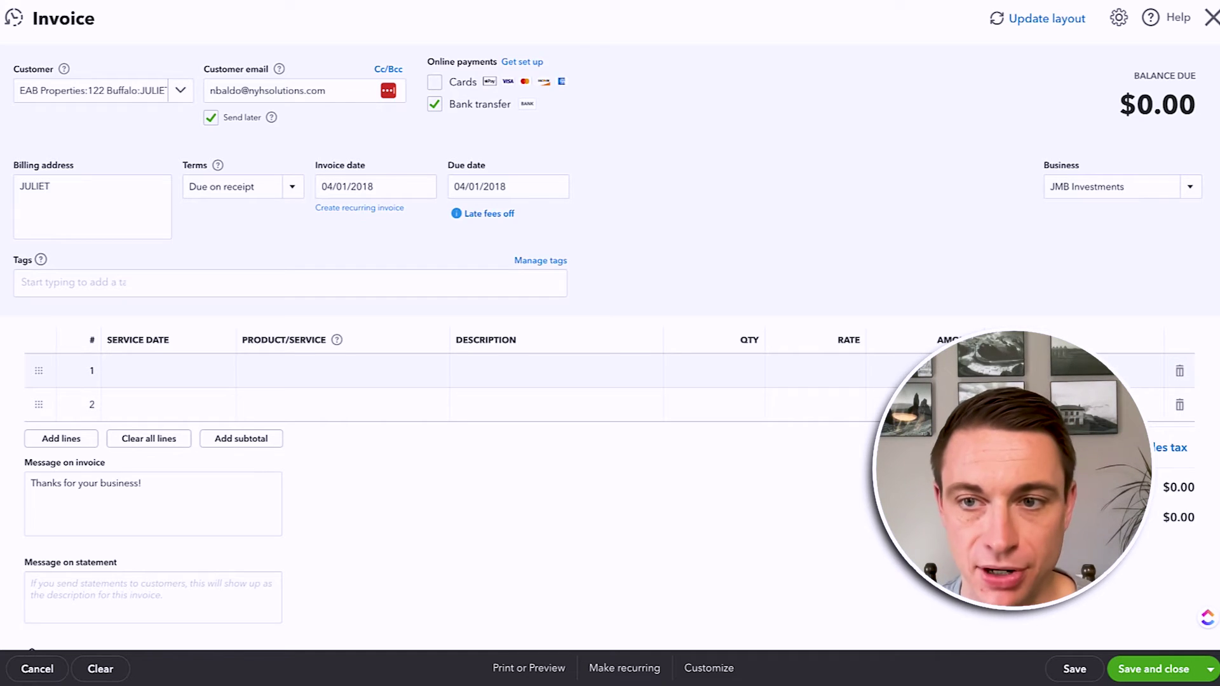
{"action": "left_click", "coordinate": [1177, 190]}
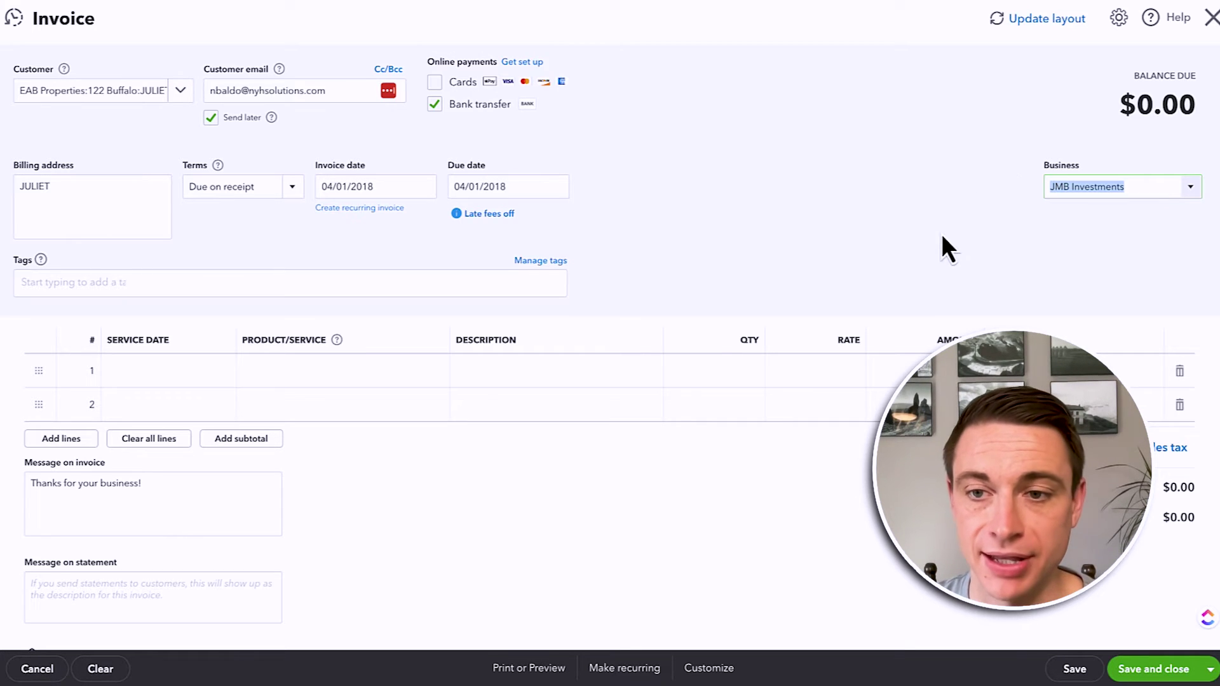
- Give invoice line 1 the 122 Buffalo class and service date 4/1/2018
{"action": "left_click", "coordinate": [1081, 371]}
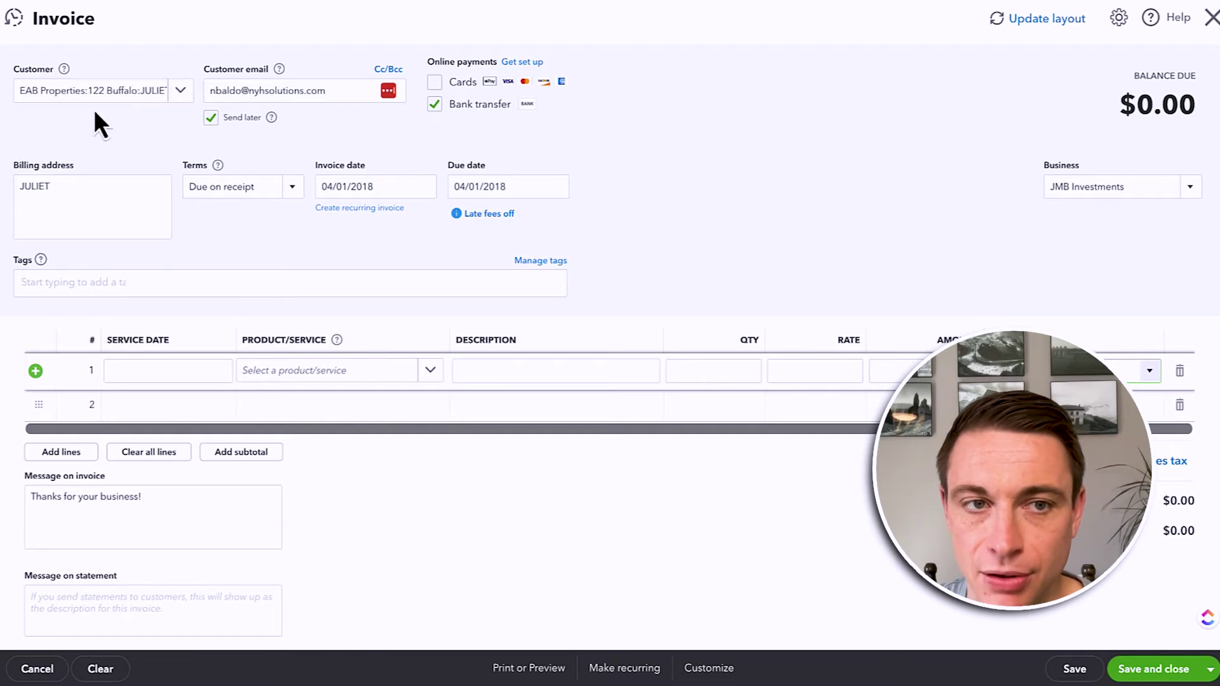
{"action": "type", "text": "1"}
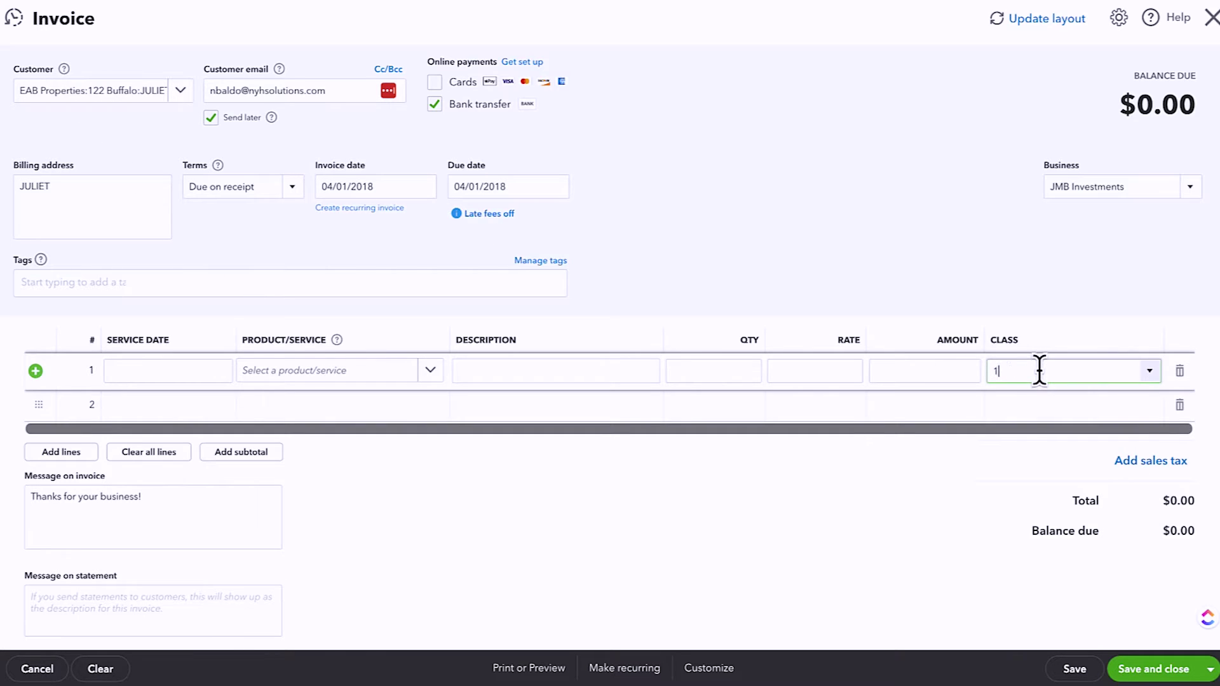
{"action": "type", "text": "22"}
{"action": "left_click", "coordinate": [1025, 427]}
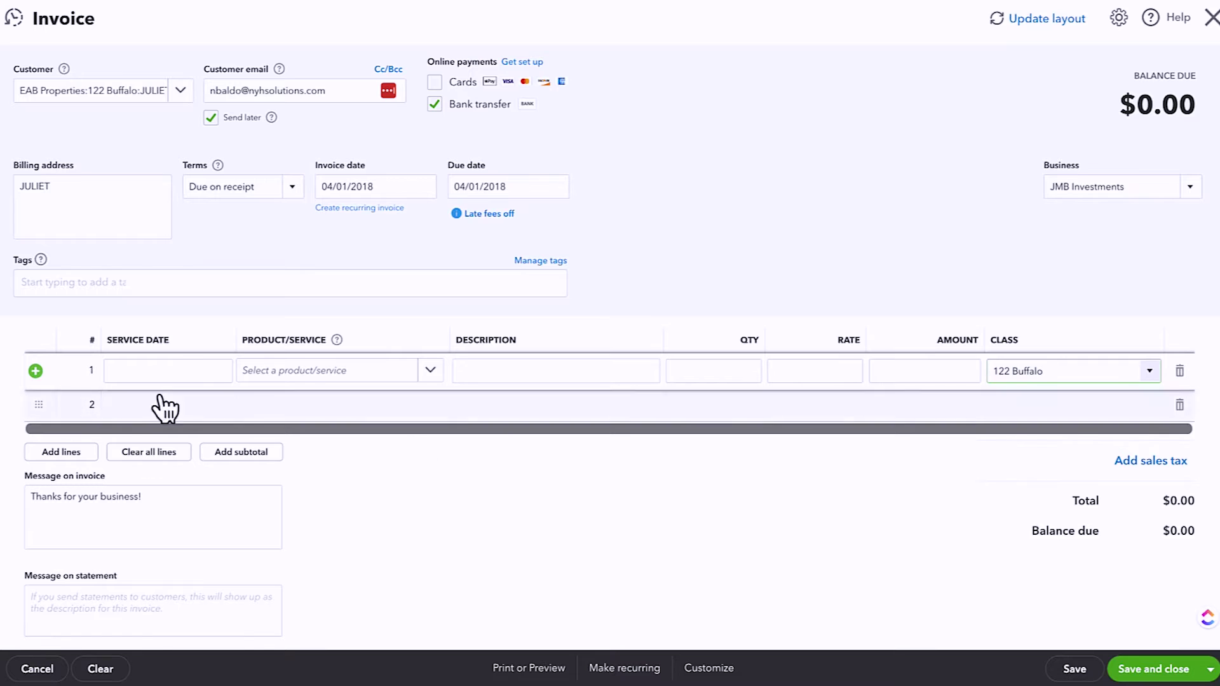
{"action": "left_click", "coordinate": [147, 371]}
{"action": "type", "text": "4/1/2018"}
{"action": "key", "text": "Tab"}
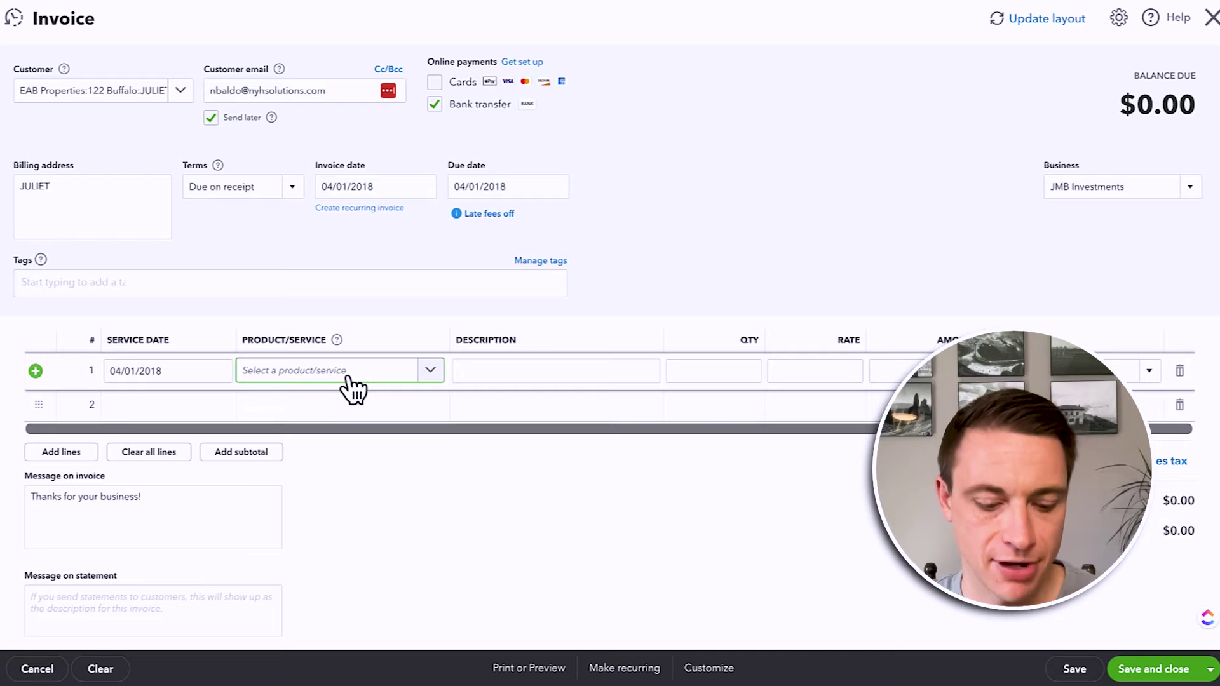
{"action": "type", "text": "apt b"}
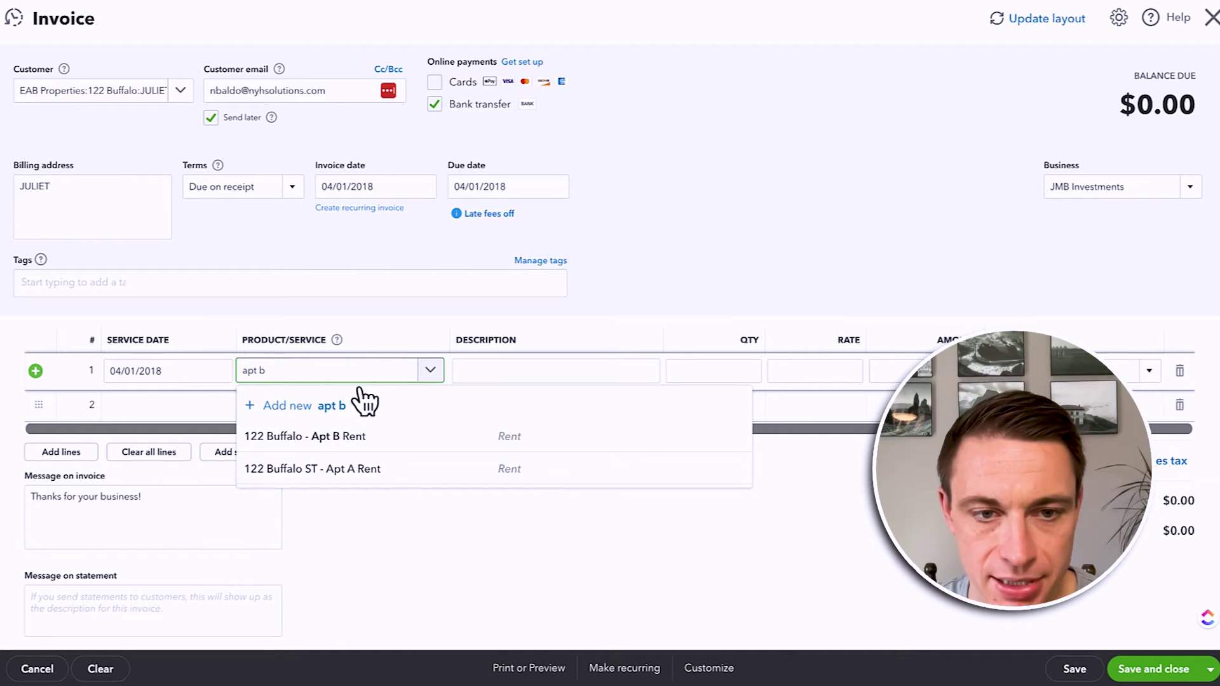
{"action": "left_click", "coordinate": [322, 437]}
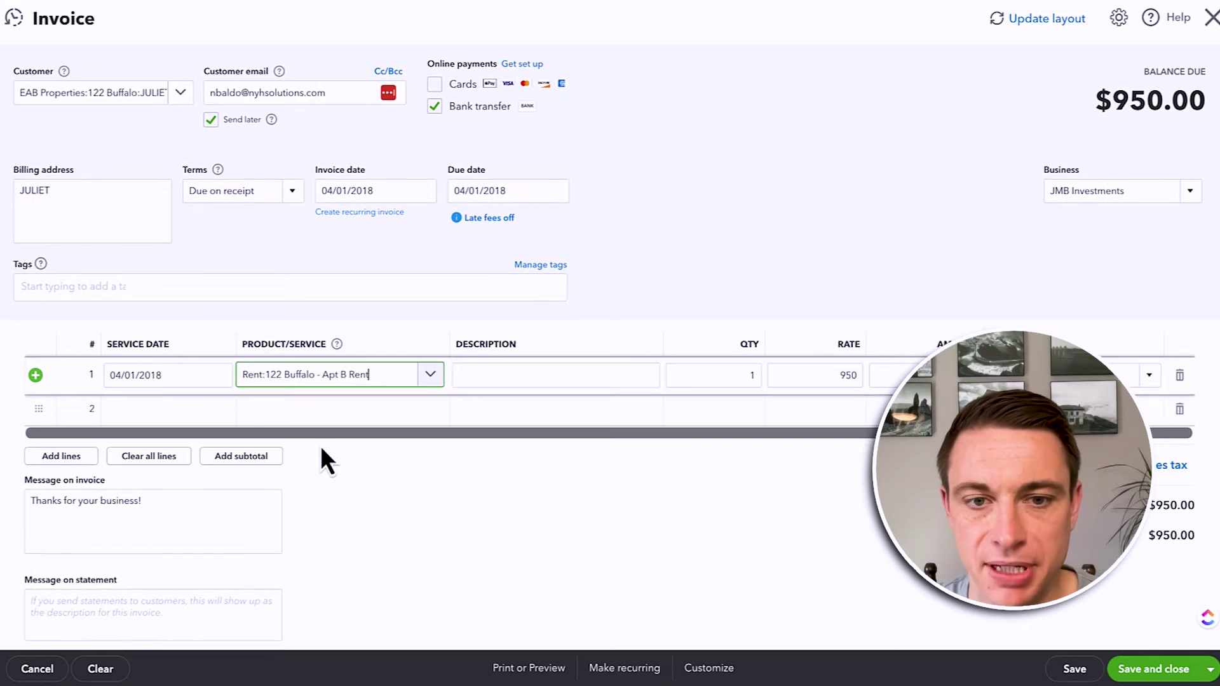
{"action": "left_click", "coordinate": [530, 376]}
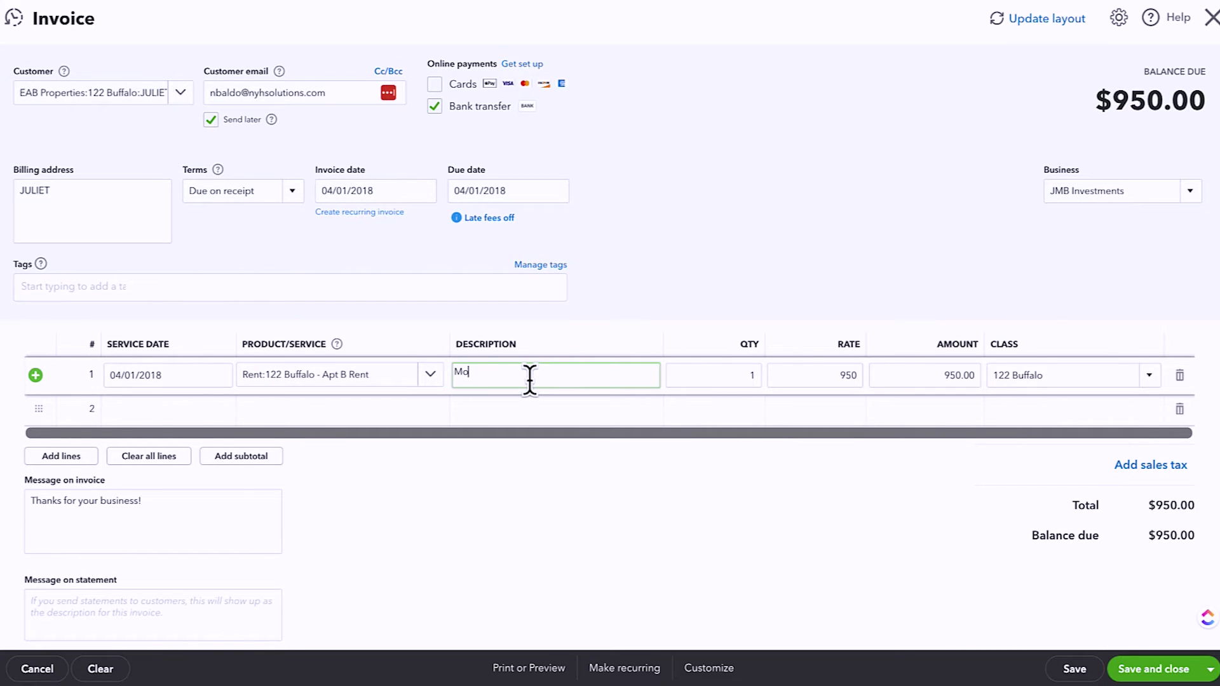
{"action": "type", "text": "Monthly Rent"}
{"action": "left_click", "coordinate": [612, 560]}
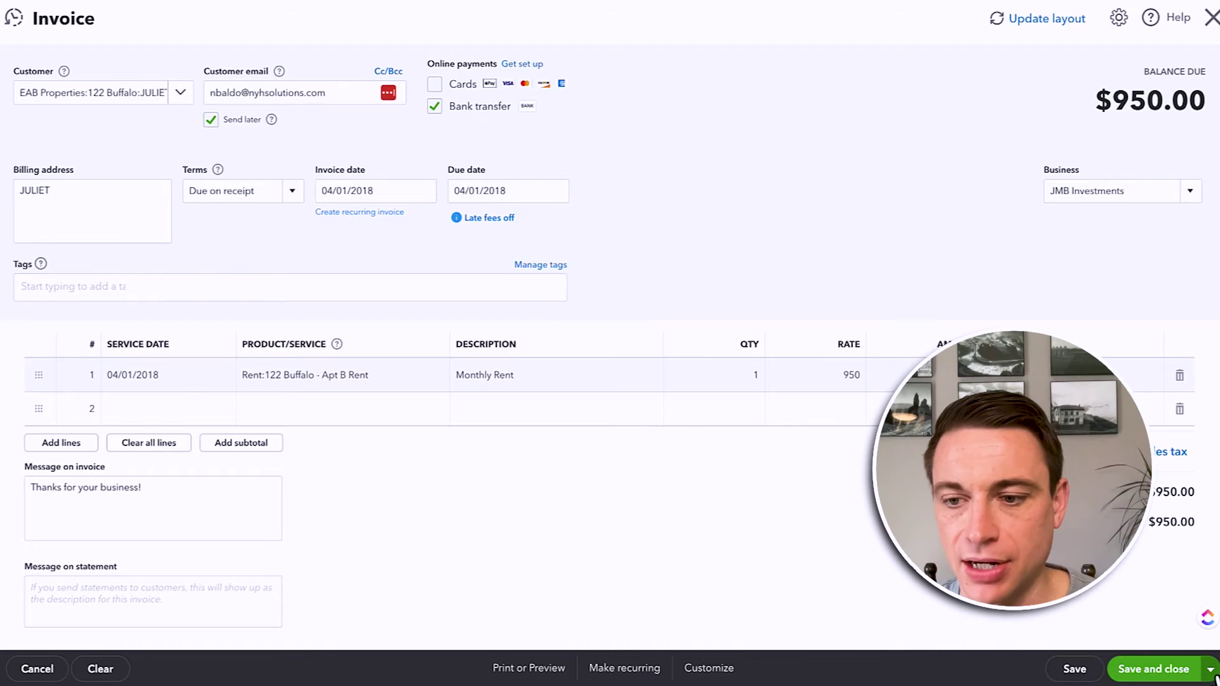
- Save Invoice #1061 for $950.00 and switch to the updated invoice layout
{"action": "left_click", "coordinate": [1074, 669]}
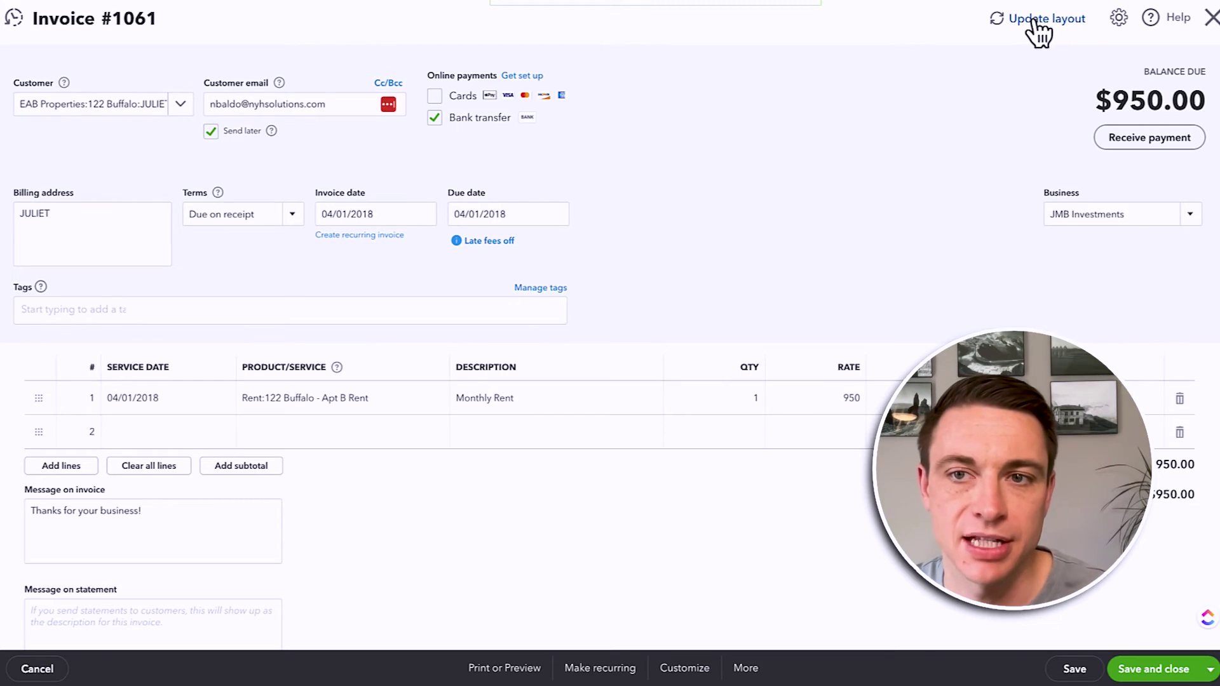
{"action": "left_click", "coordinate": [1031, 20]}
- Leave the saved invoice and set the Apt A tenant as customer, checking the billing address
{"action": "left_click", "coordinate": [682, 442]}
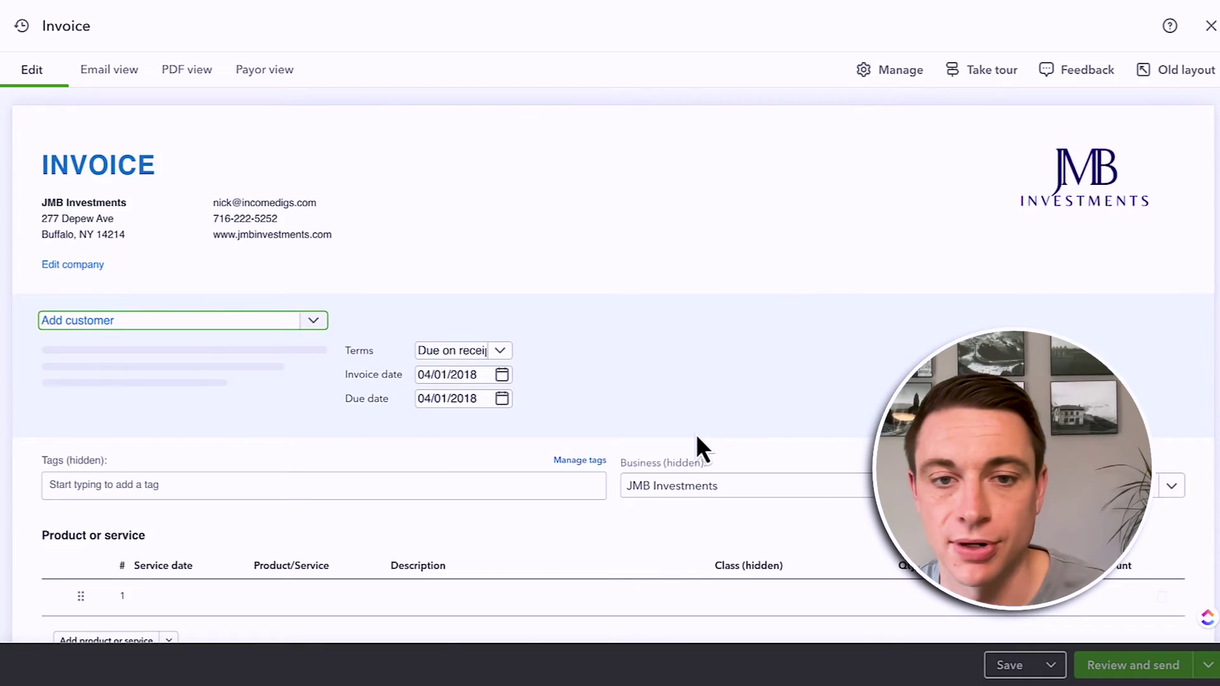
{"action": "scroll", "coordinate": [201, 407], "scroll_direction": "down", "scroll_amount": 3}
{"action": "scroll", "coordinate": [202, 410], "scroll_direction": "down", "scroll_amount": 4}
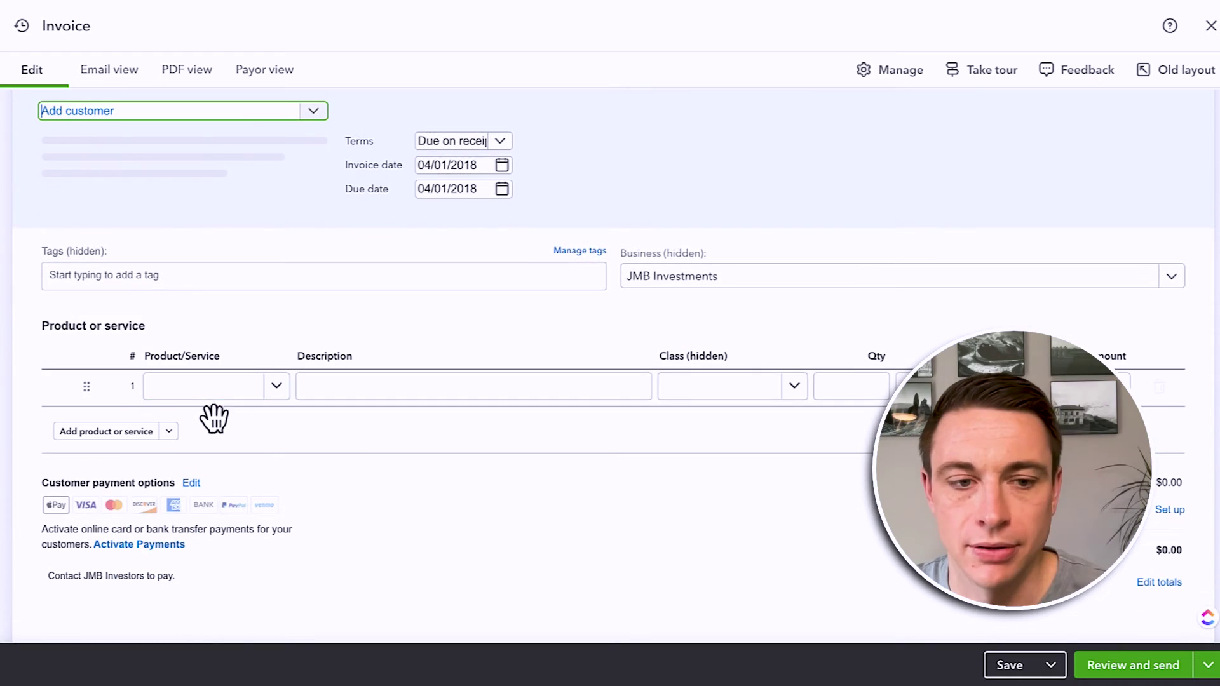
{"action": "scroll", "coordinate": [253, 422], "scroll_direction": "up", "scroll_amount": 3}
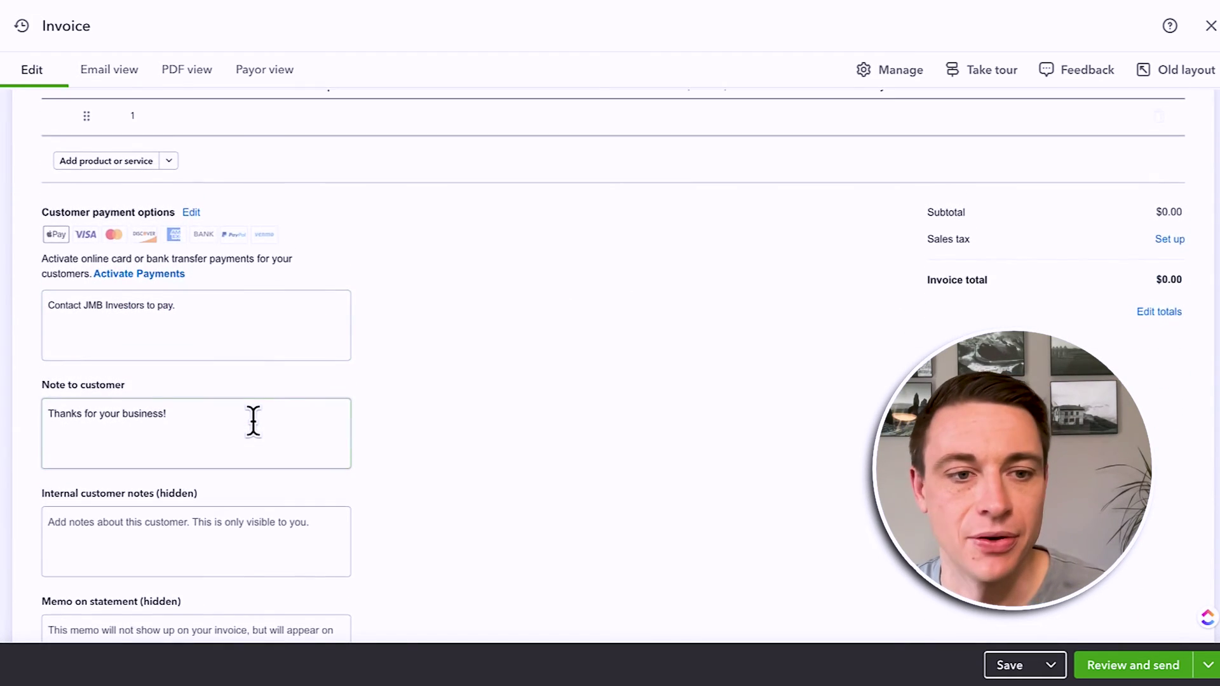
{"action": "scroll", "coordinate": [254, 426], "scroll_direction": "down", "scroll_amount": 5}
{"action": "scroll", "coordinate": [251, 422], "scroll_direction": "up", "scroll_amount": 10}
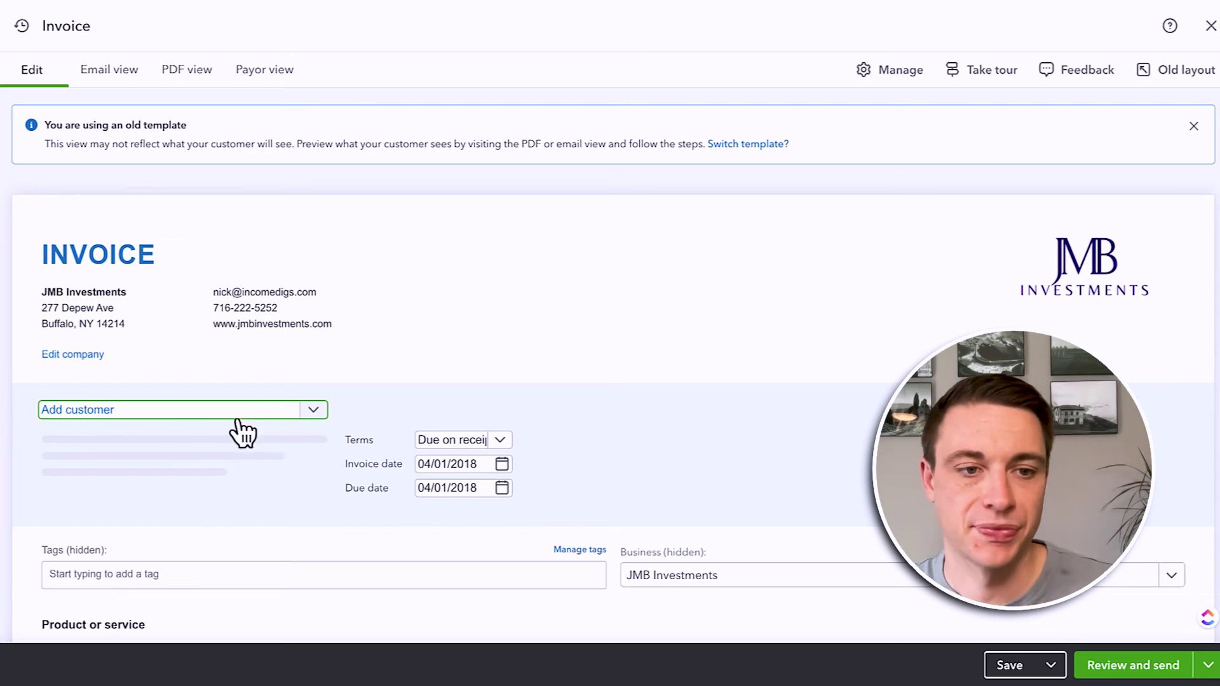
{"action": "left_click", "coordinate": [171, 412]}
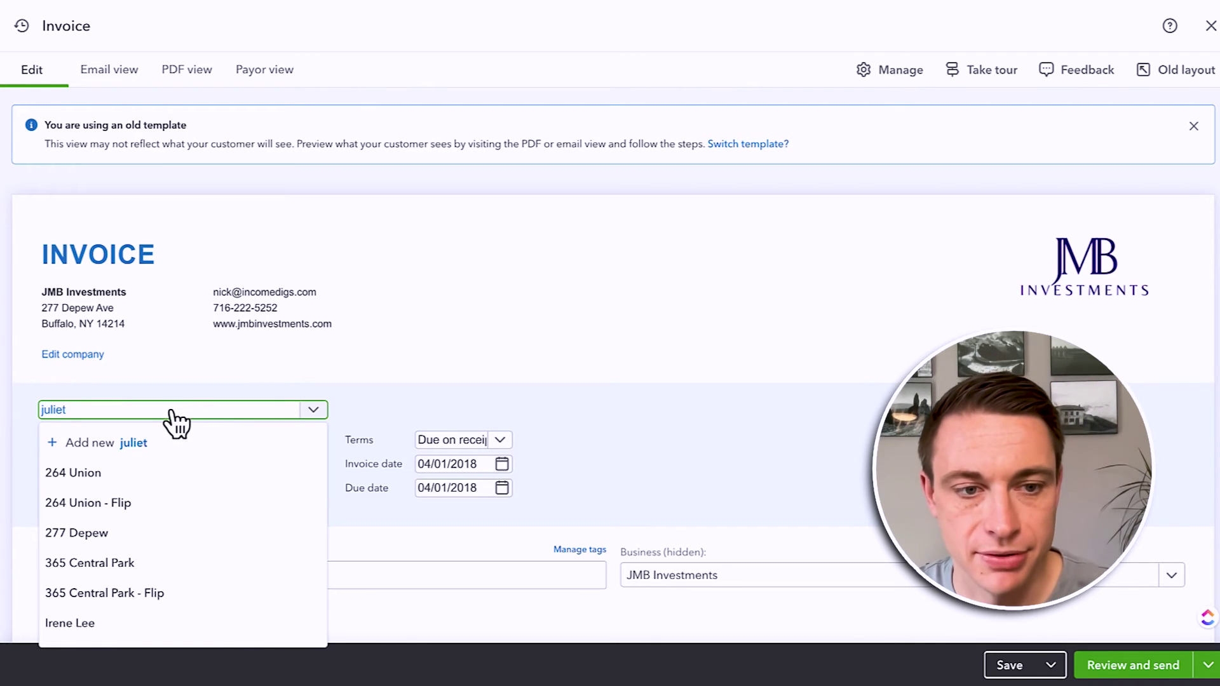
{"action": "left_click", "coordinate": [151, 473]}
{"action": "scroll", "coordinate": [521, 309], "scroll_direction": "down", "scroll_amount": 1}
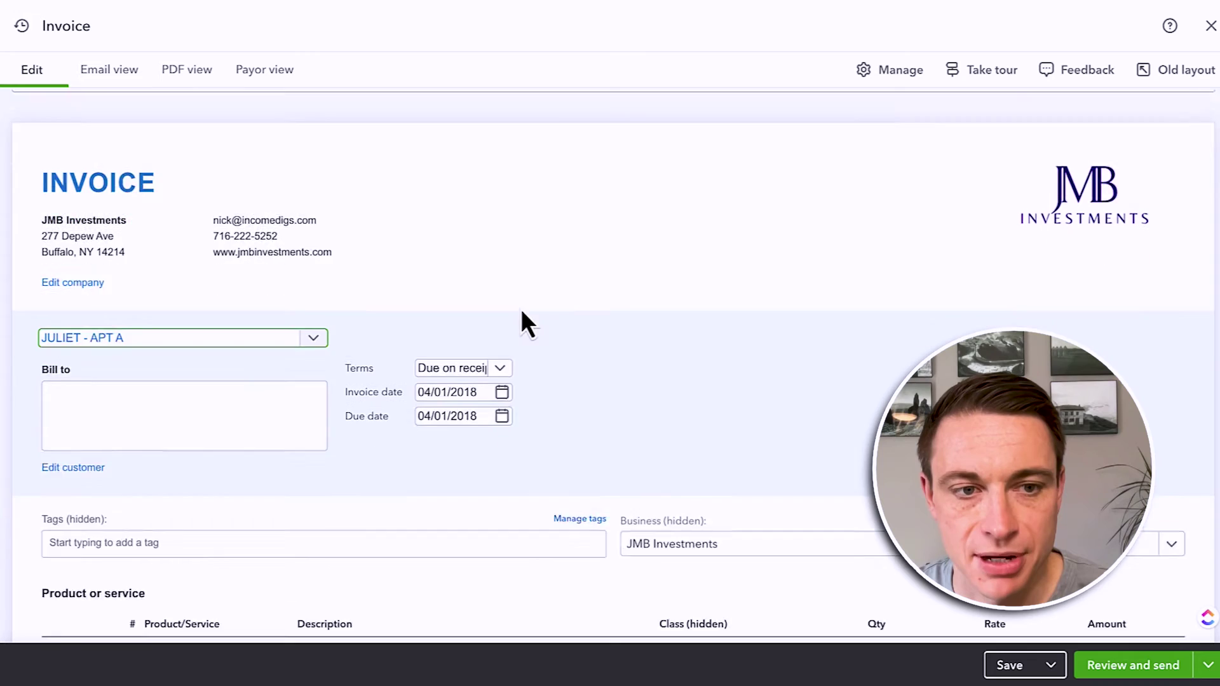
{"action": "scroll", "coordinate": [521, 309], "scroll_direction": "down", "scroll_amount": 3}
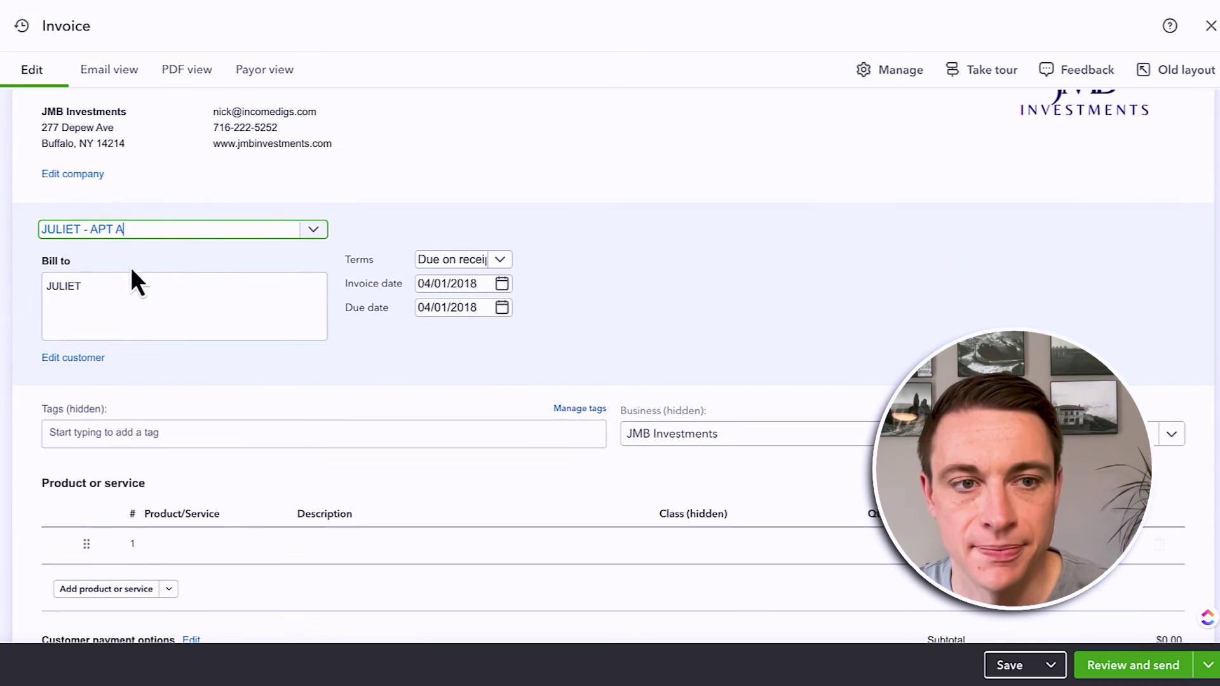
{"action": "left_click", "coordinate": [122, 303]}
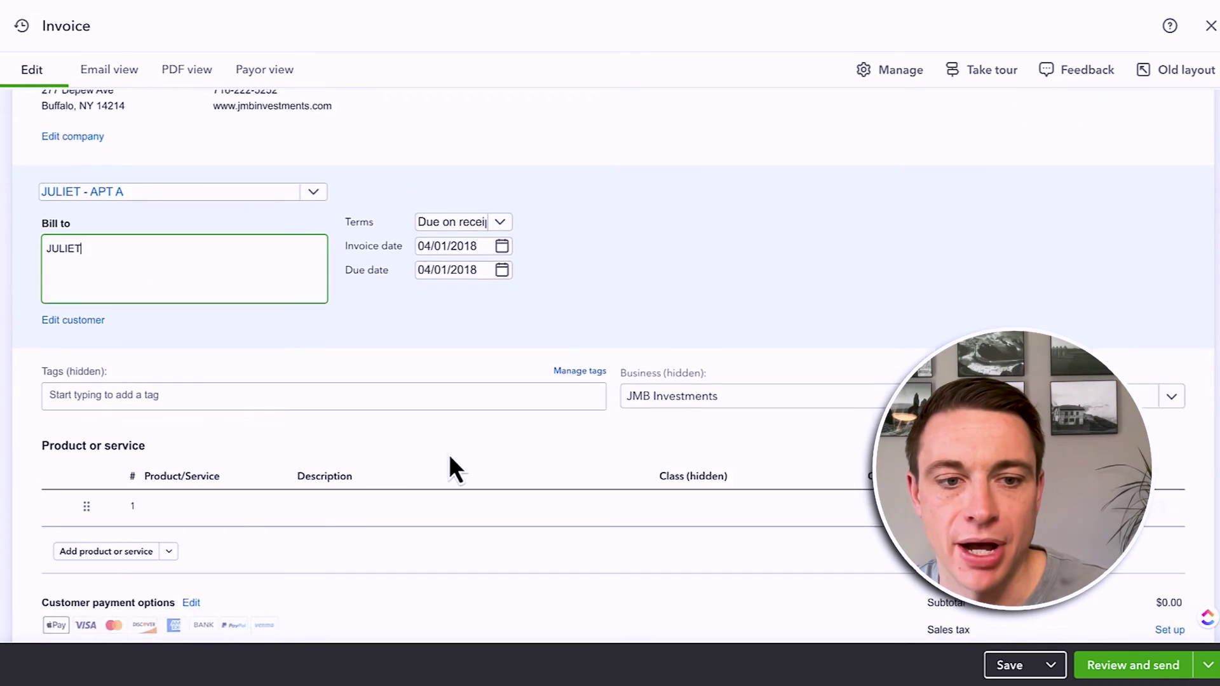
- Fill line 1 with the 122 Buffalo rent product, class 122 Buffalo, rate 975, totaling $975.00
{"action": "scroll", "coordinate": [449, 469], "scroll_direction": "down", "scroll_amount": 3}
{"action": "left_click", "coordinate": [188, 392]}
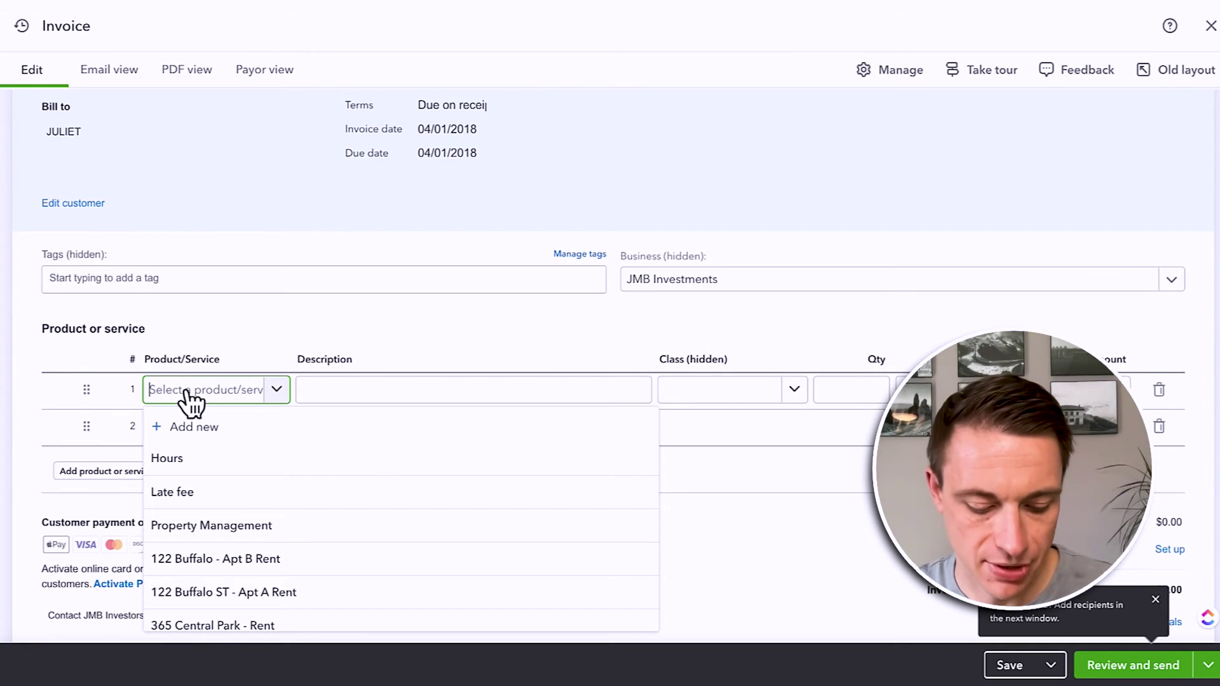
{"action": "type", "text": "apr"}
{"action": "key", "text": "BackSpace"}
{"action": "type", "text": "t"}
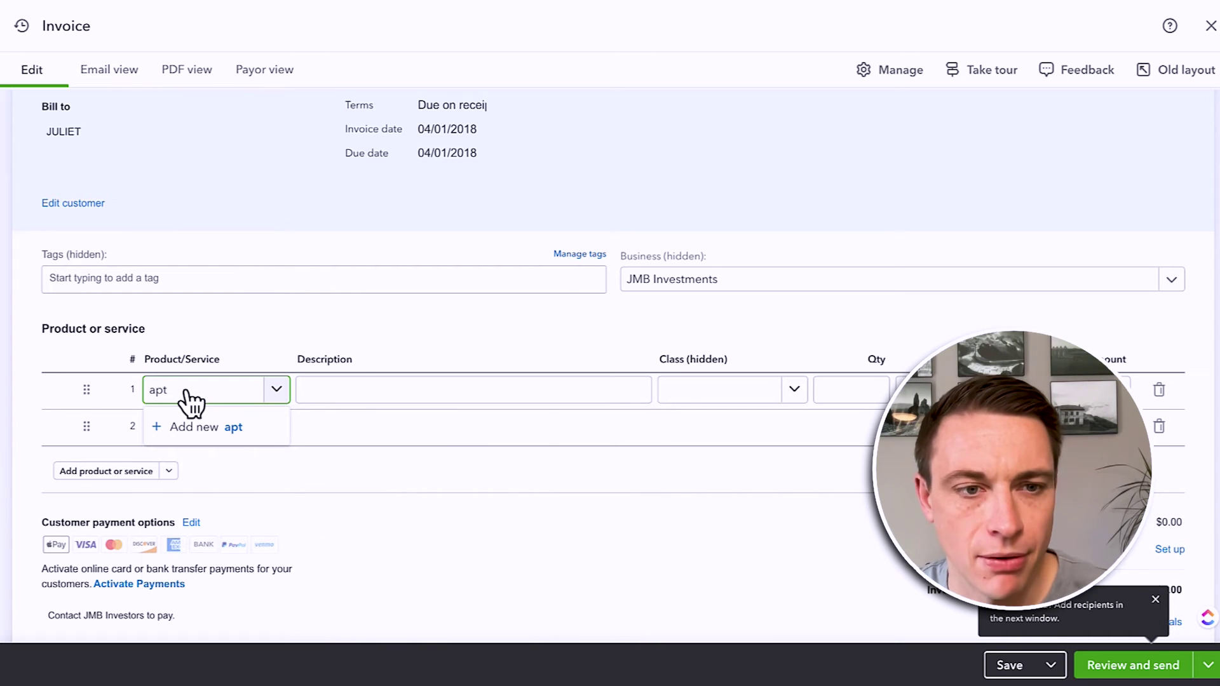
{"action": "left_click", "coordinate": [203, 456]}
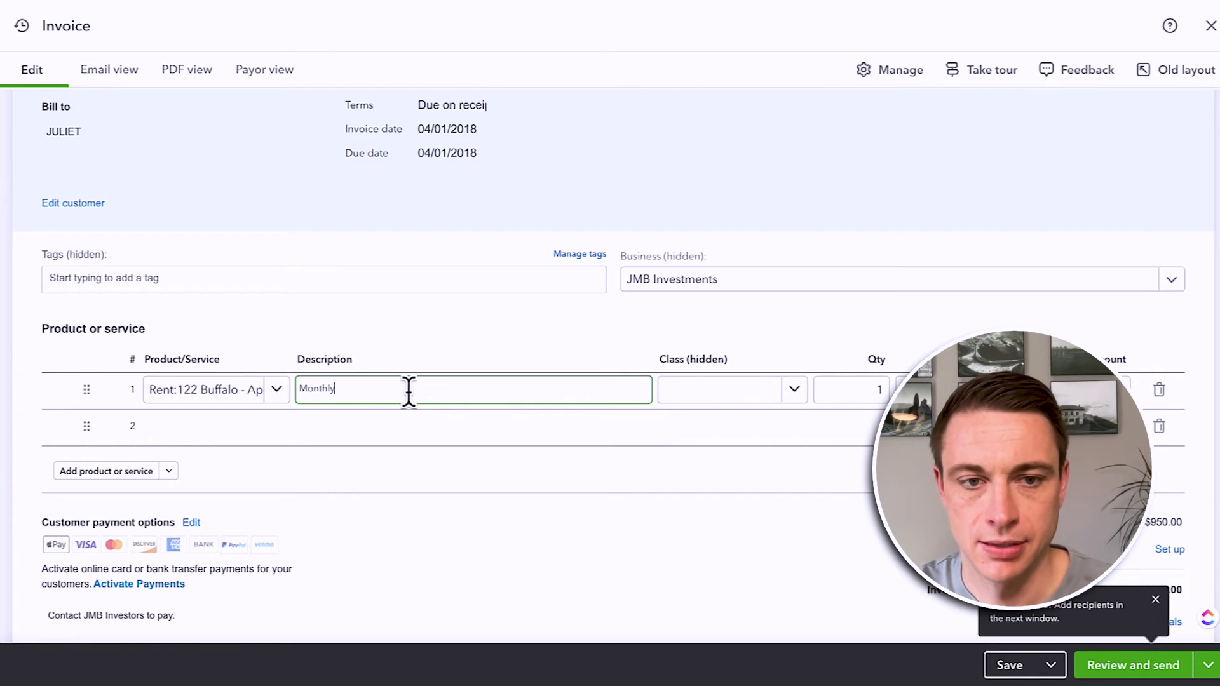
{"action": "key", "text": "Tab"}
{"action": "type", "text": "122"}
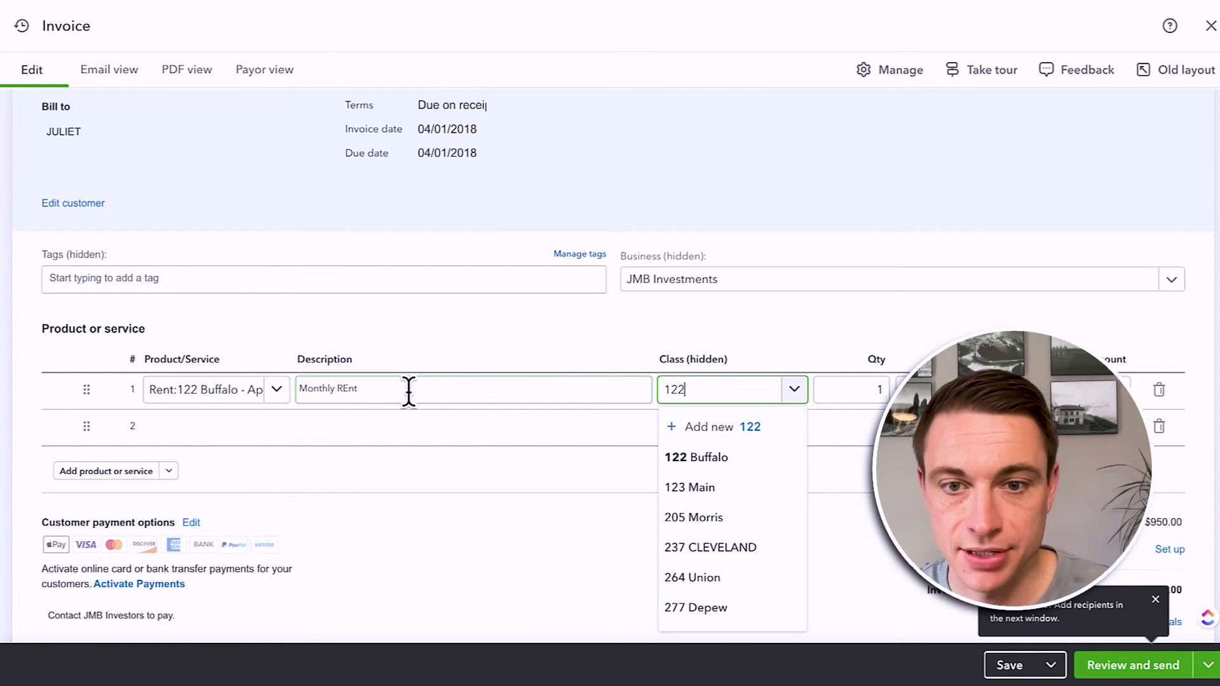
{"action": "left_click", "coordinate": [762, 461]}
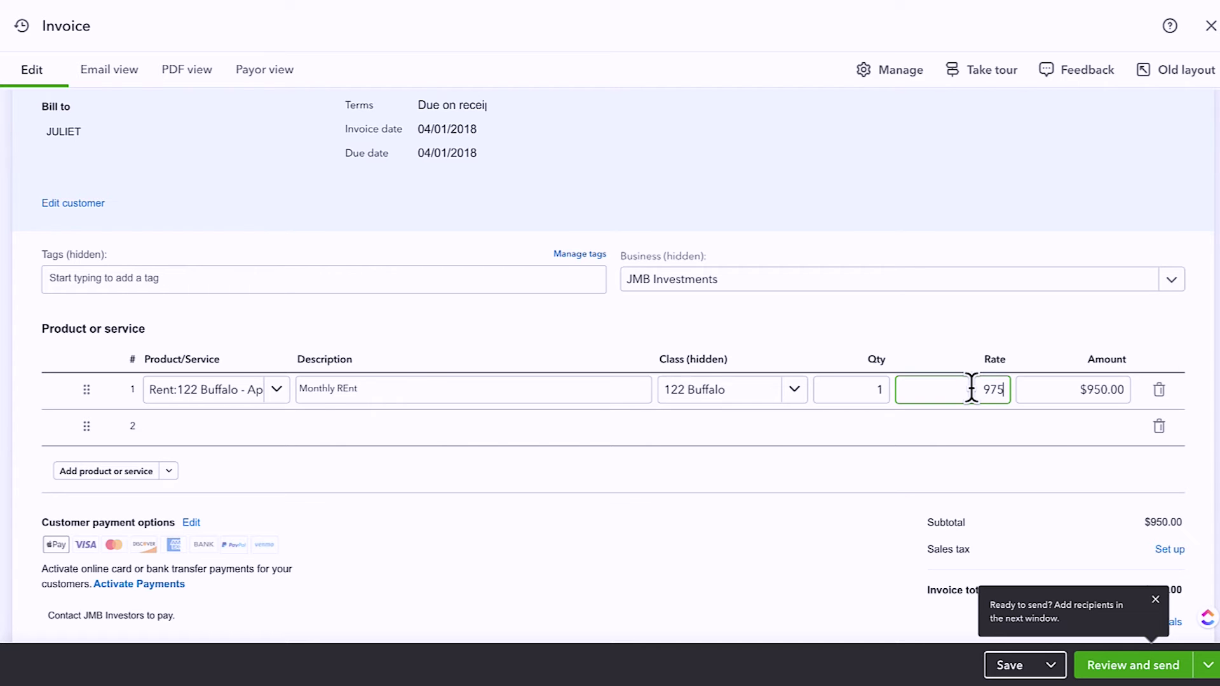
{"action": "left_click", "coordinate": [182, 426]}
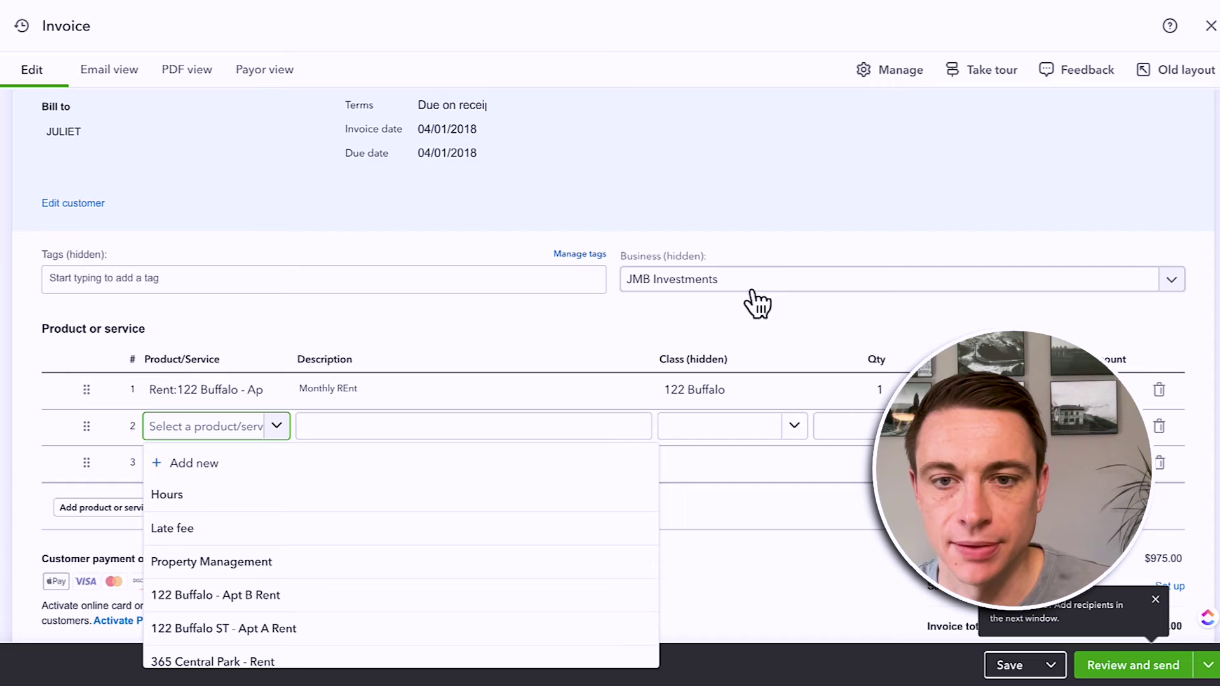
{"action": "left_click", "coordinate": [818, 212]}
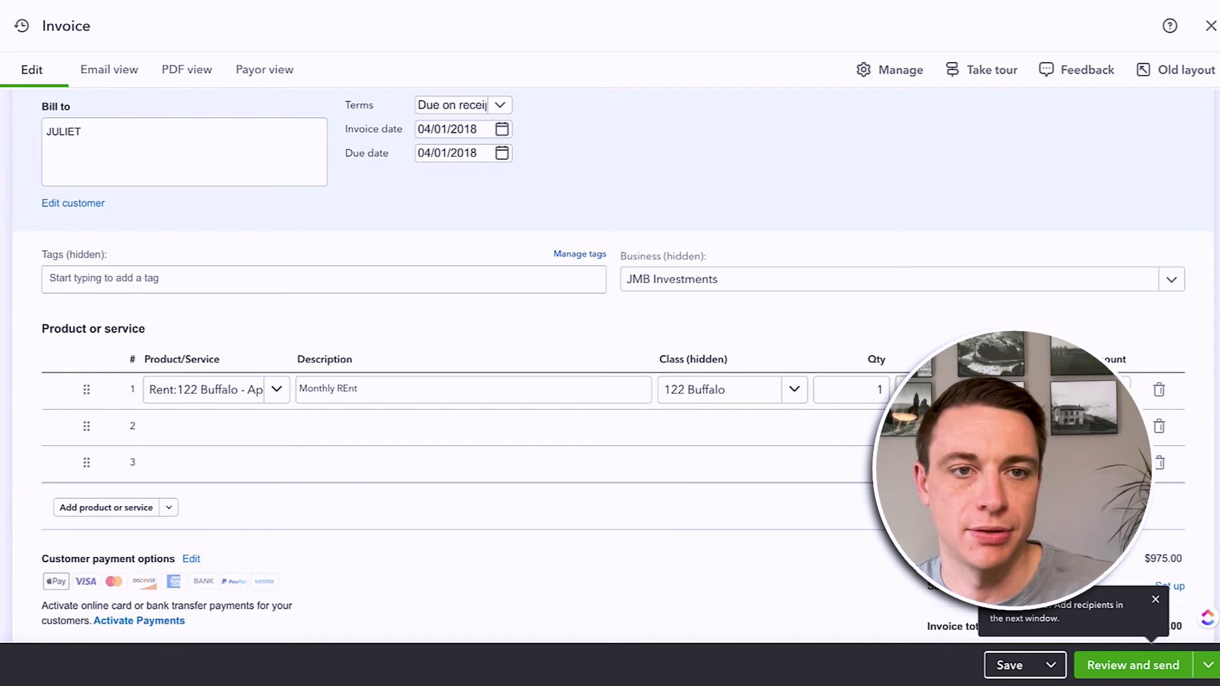
{"action": "scroll", "coordinate": [795, 559], "scroll_direction": "down", "scroll_amount": 2}
{"action": "scroll", "coordinate": [790, 555], "scroll_direction": "down", "scroll_amount": 5}
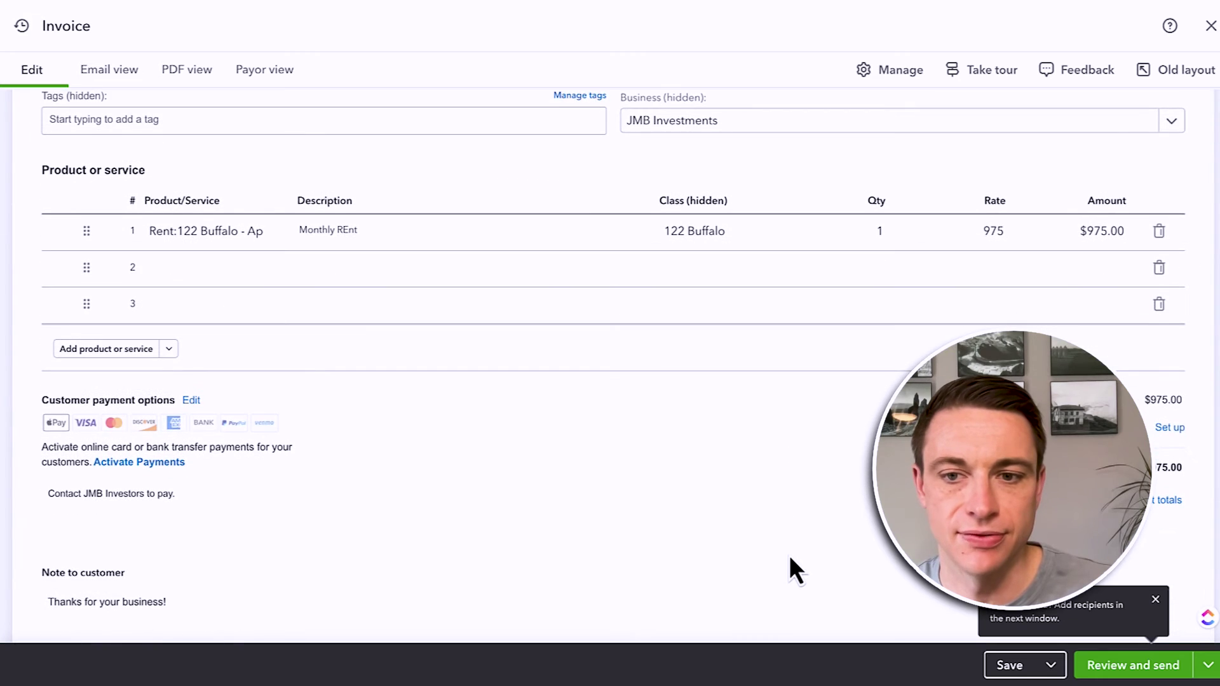
- Browse the Manage invoice panel's payment options, customization and design sections
{"action": "left_click", "coordinate": [191, 238]}
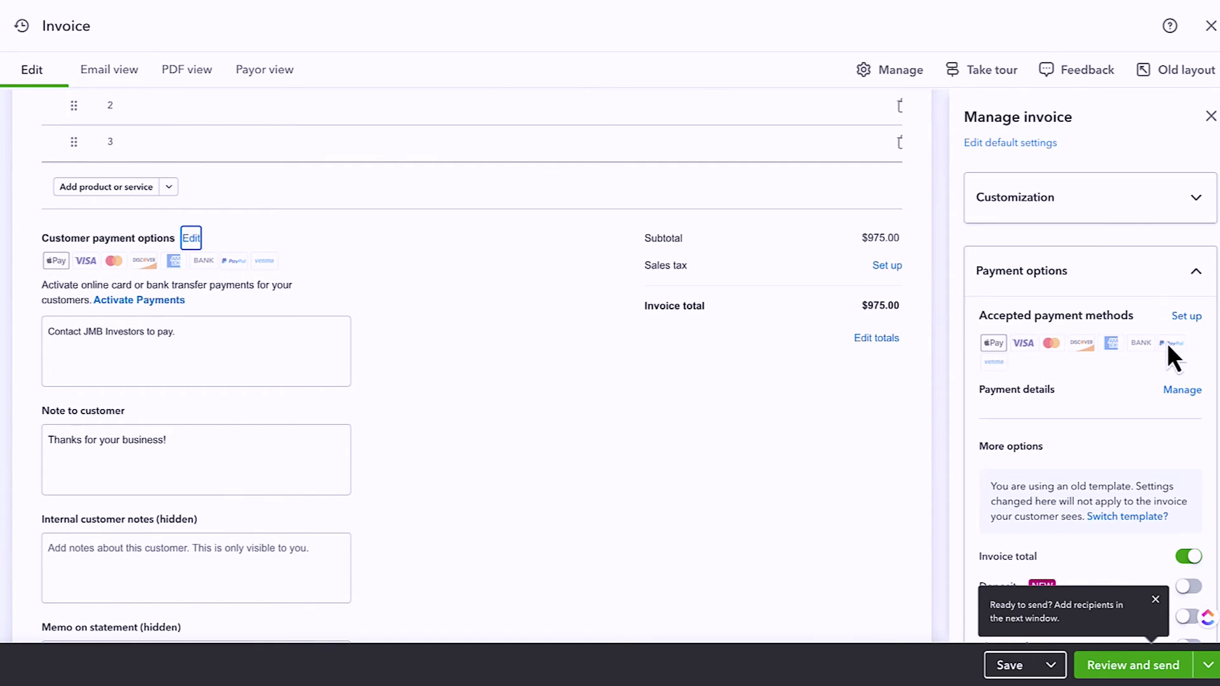
{"action": "scroll", "coordinate": [1168, 343], "scroll_direction": "down", "scroll_amount": 3}
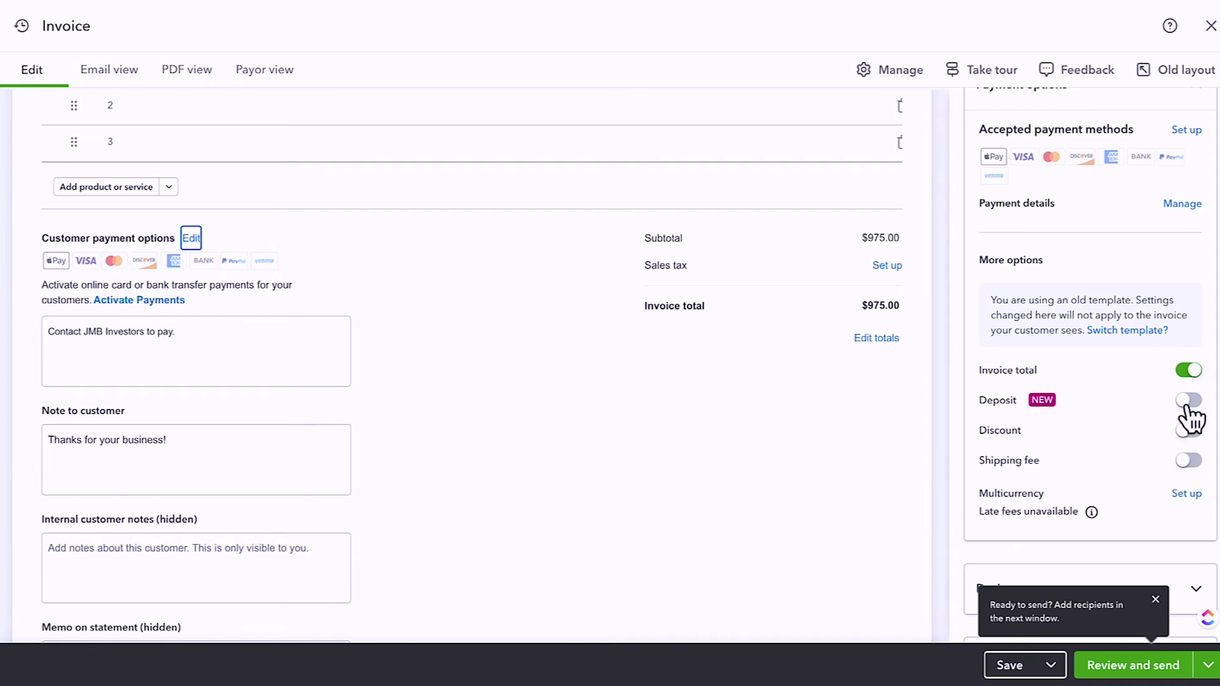
{"action": "scroll", "coordinate": [1163, 407], "scroll_direction": "down", "scroll_amount": 2}
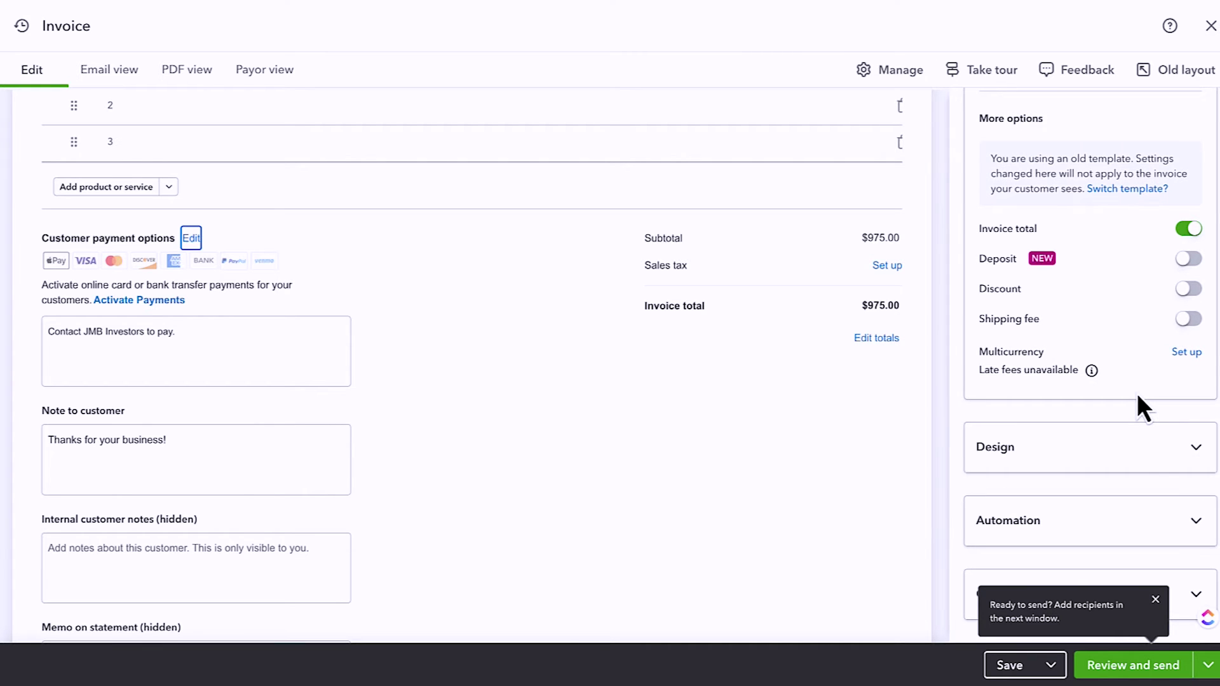
{"action": "scroll", "coordinate": [1138, 395], "scroll_direction": "up", "scroll_amount": 5}
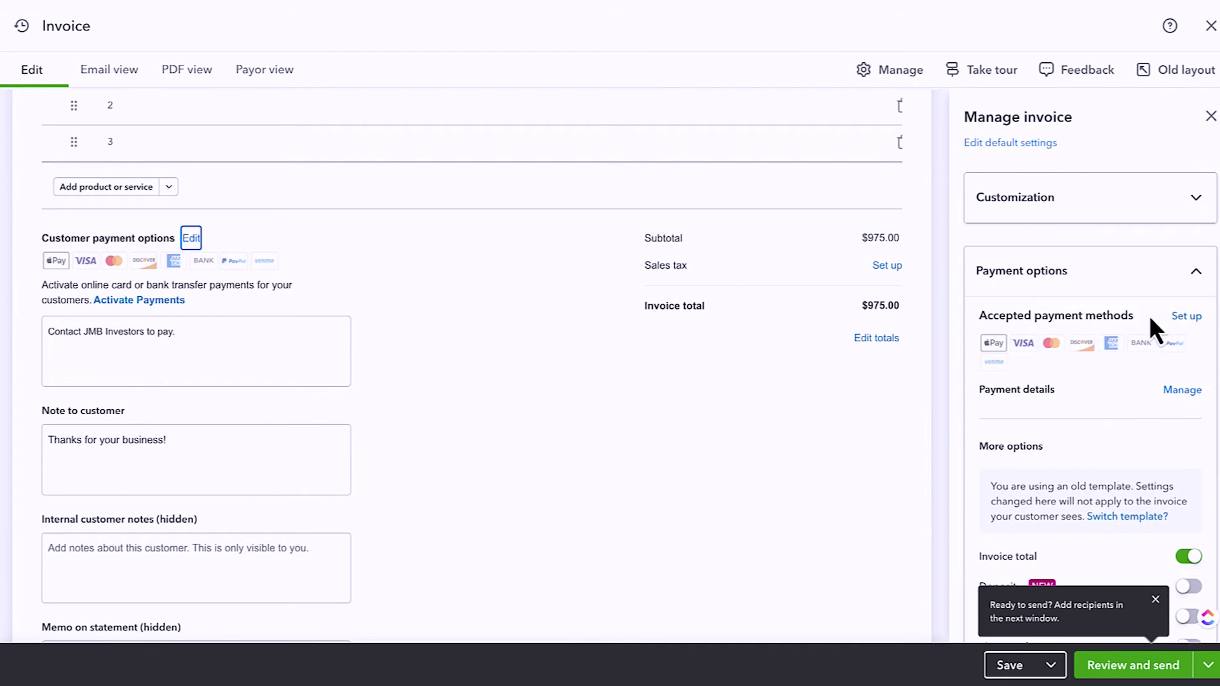
{"action": "left_click", "coordinate": [1195, 209]}
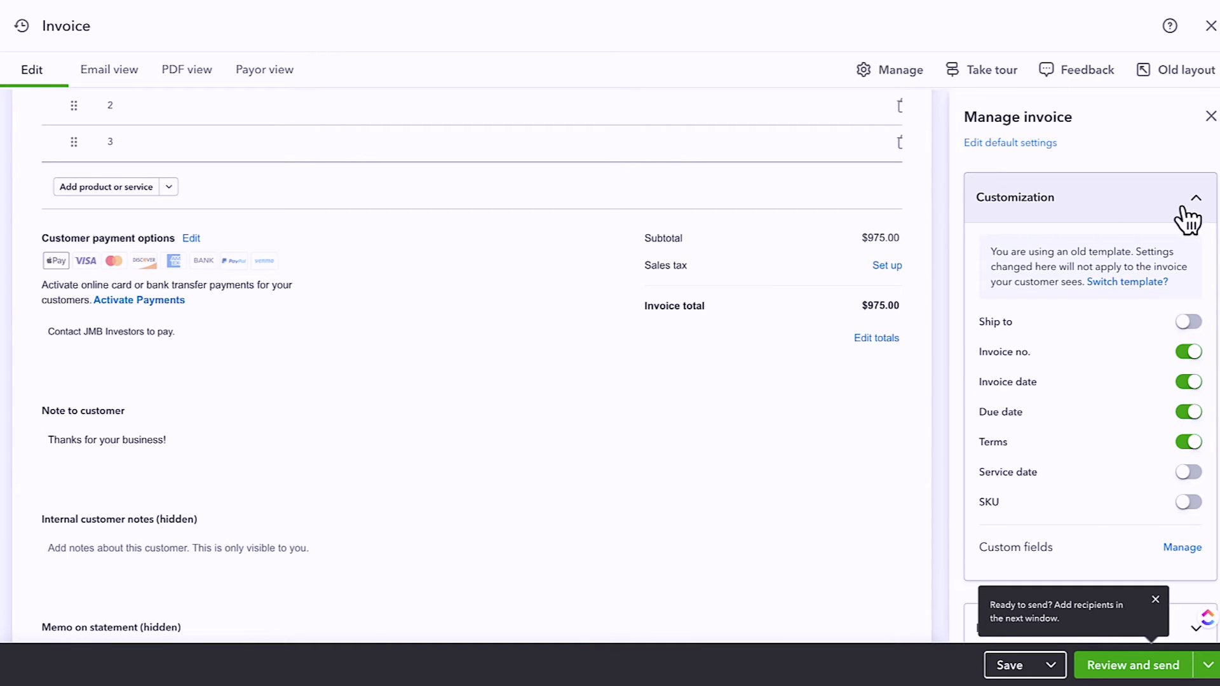
{"action": "left_click", "coordinate": [1200, 208]}
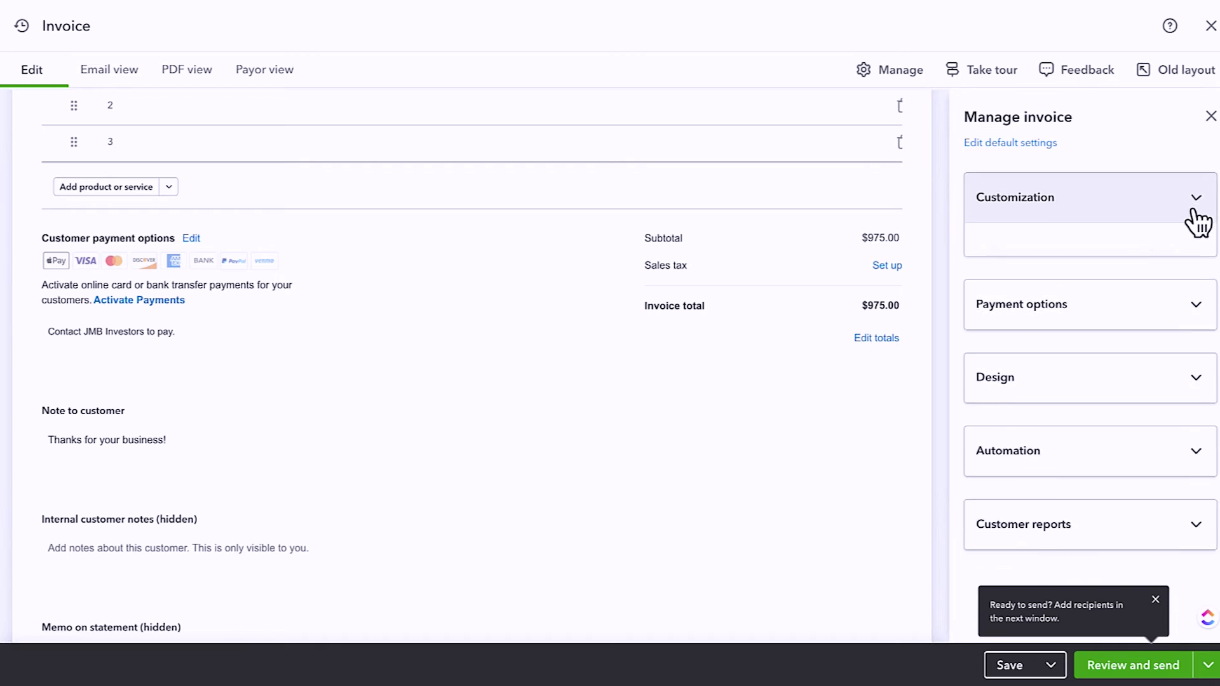
{"action": "left_click", "coordinate": [1192, 356]}
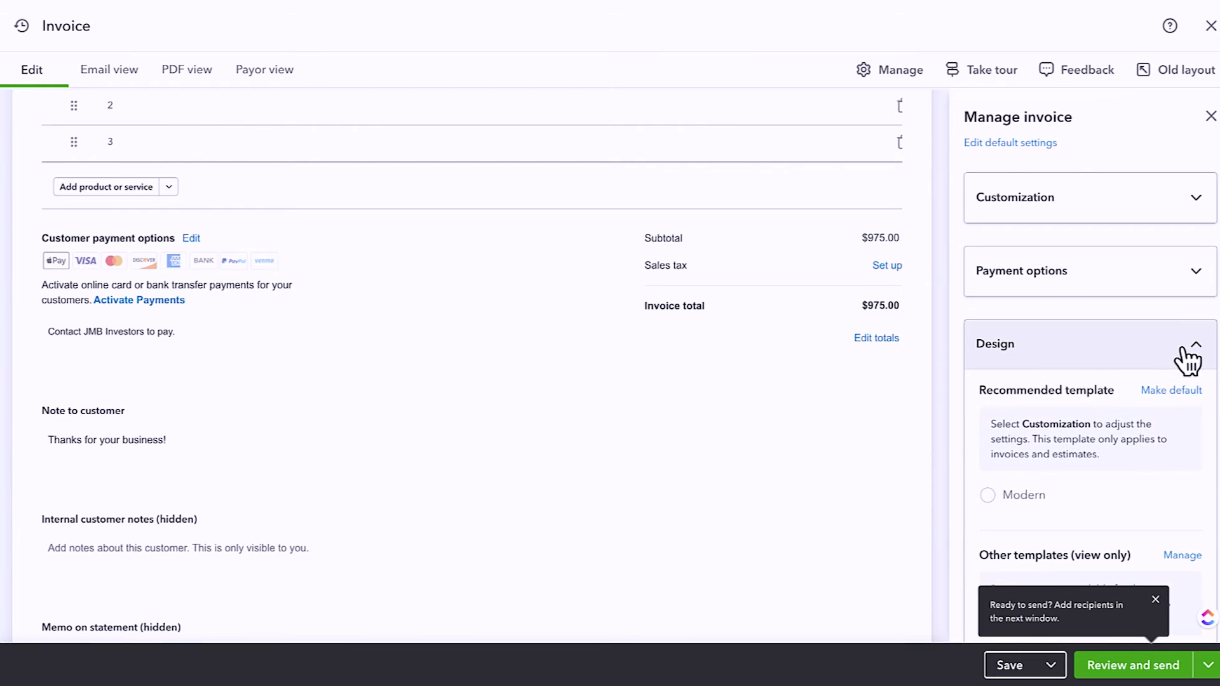
{"action": "scroll", "coordinate": [1180, 347], "scroll_direction": "down", "scroll_amount": 4}
{"action": "scroll", "coordinate": [1151, 506], "scroll_direction": "up", "scroll_amount": 4}
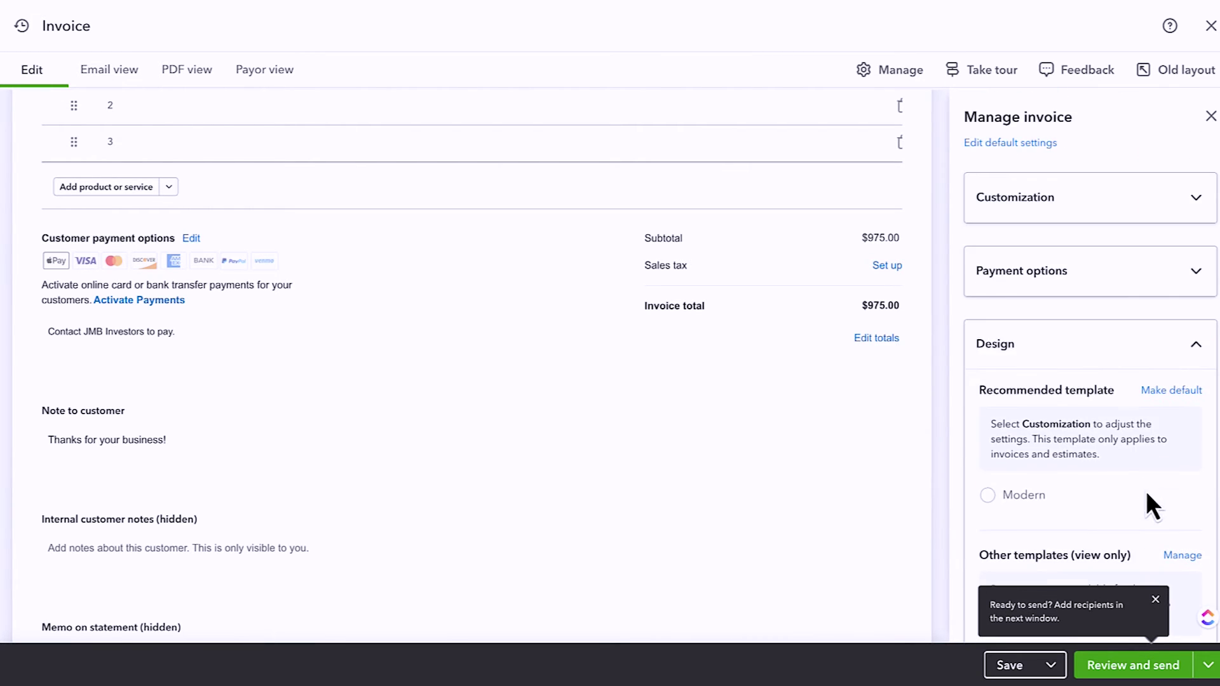
{"action": "left_click", "coordinate": [1195, 271]}
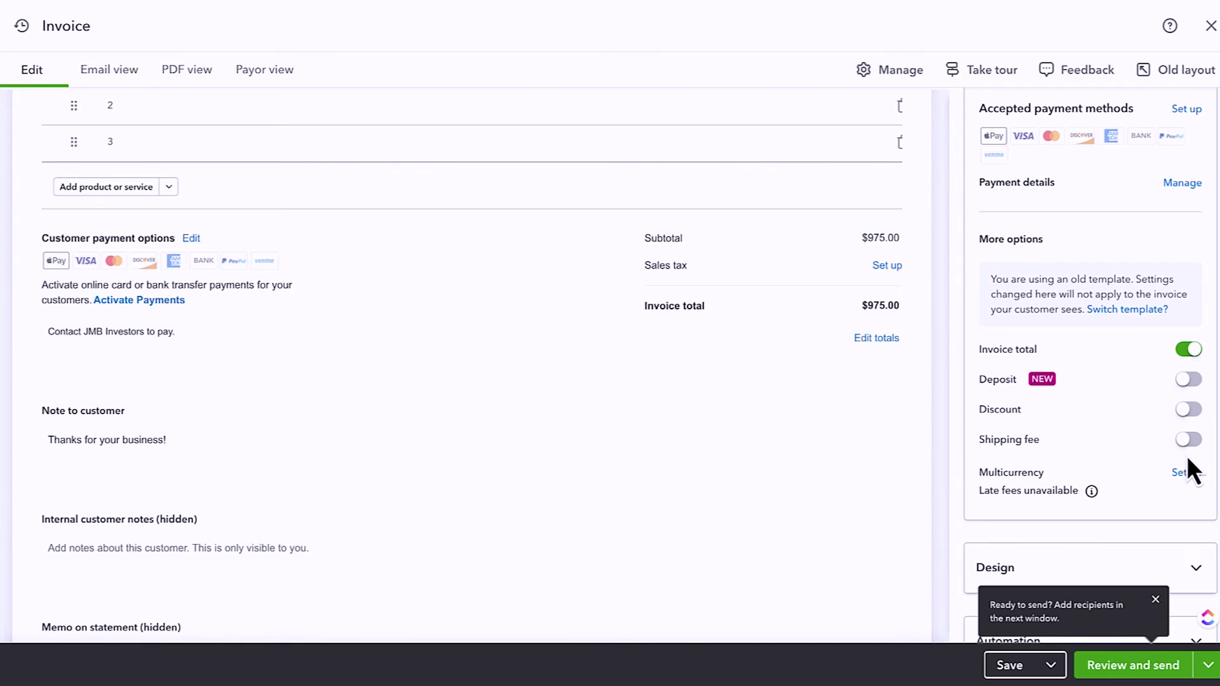
- Dismiss the settings tooltip and expand Automation to show recurring invoice and reminder toggles
{"action": "scroll", "coordinate": [1182, 453], "scroll_direction": "down", "scroll_amount": 2}
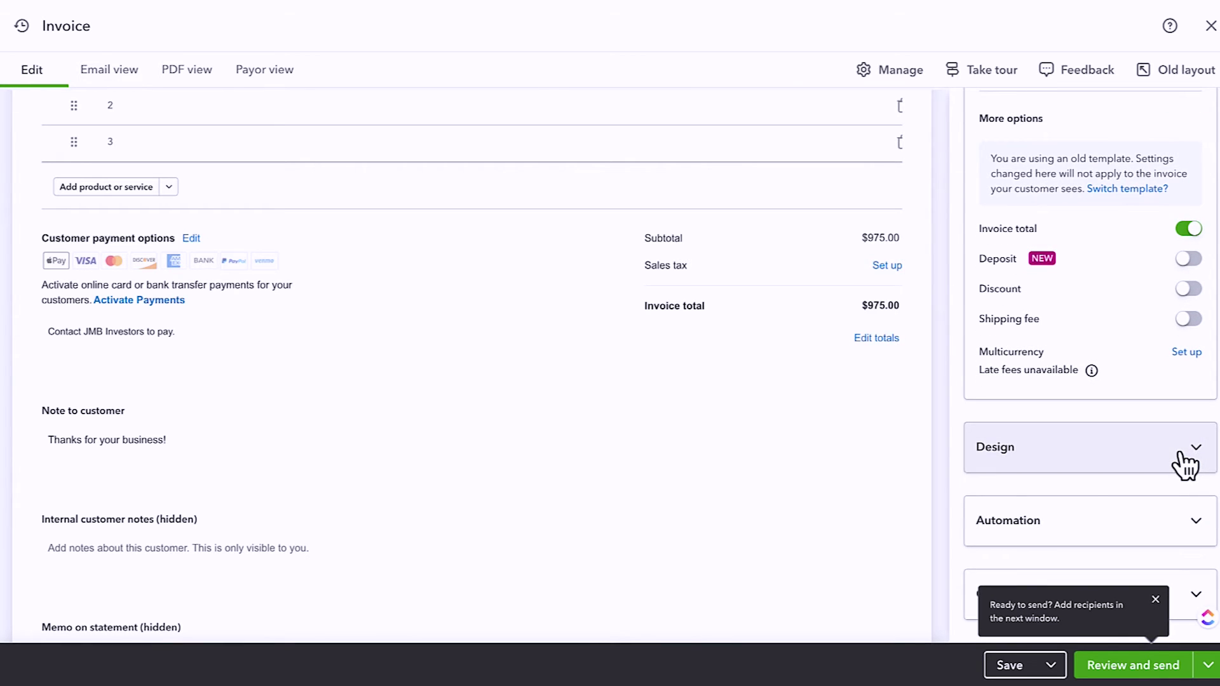
{"action": "left_click", "coordinate": [1156, 601]}
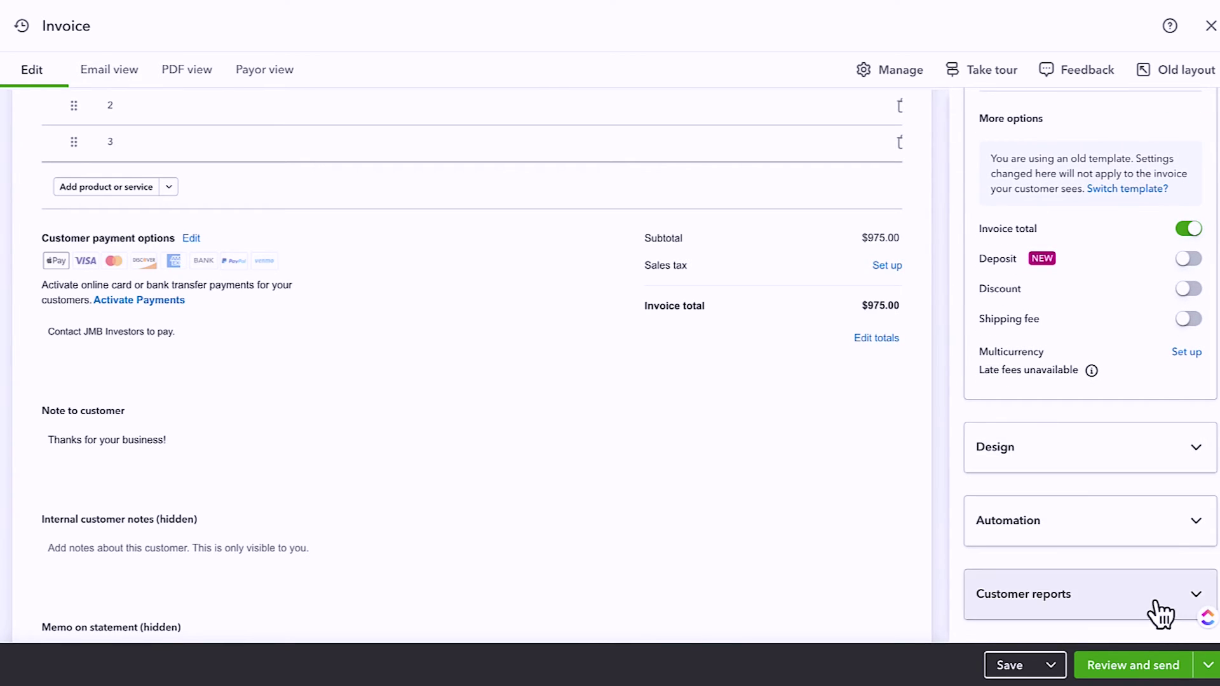
{"action": "left_click", "coordinate": [1074, 539]}
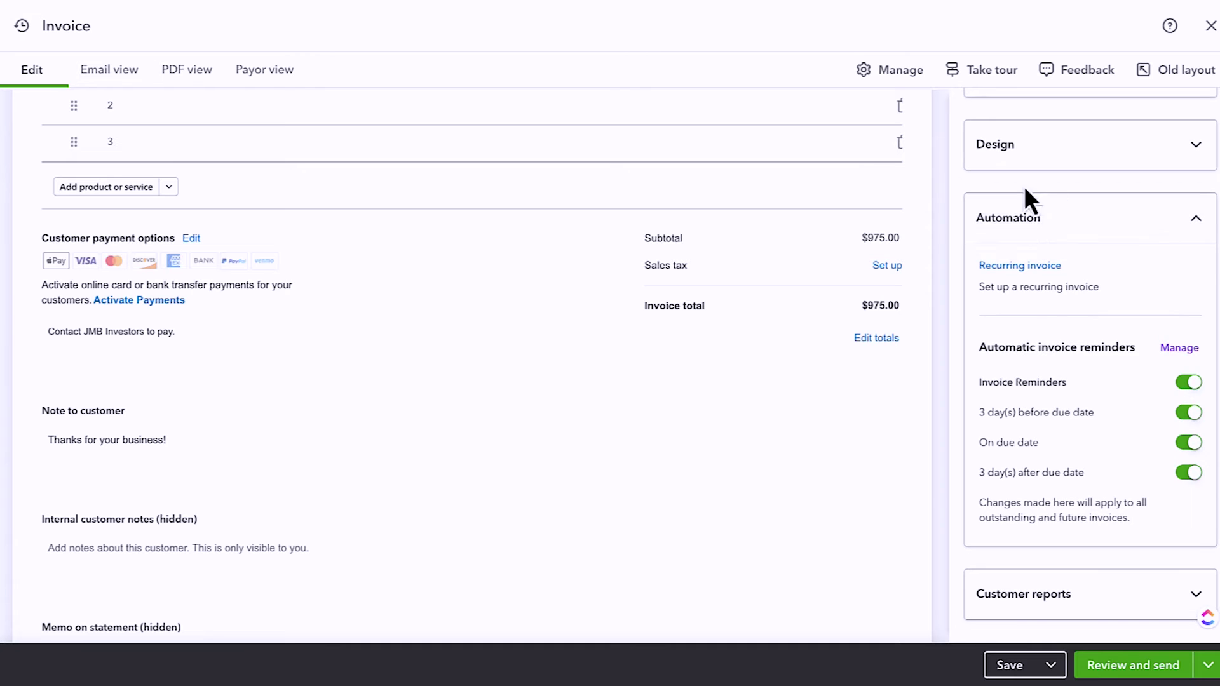
{"action": "scroll", "coordinate": [1062, 613], "scroll_direction": "up", "scroll_amount": 4}
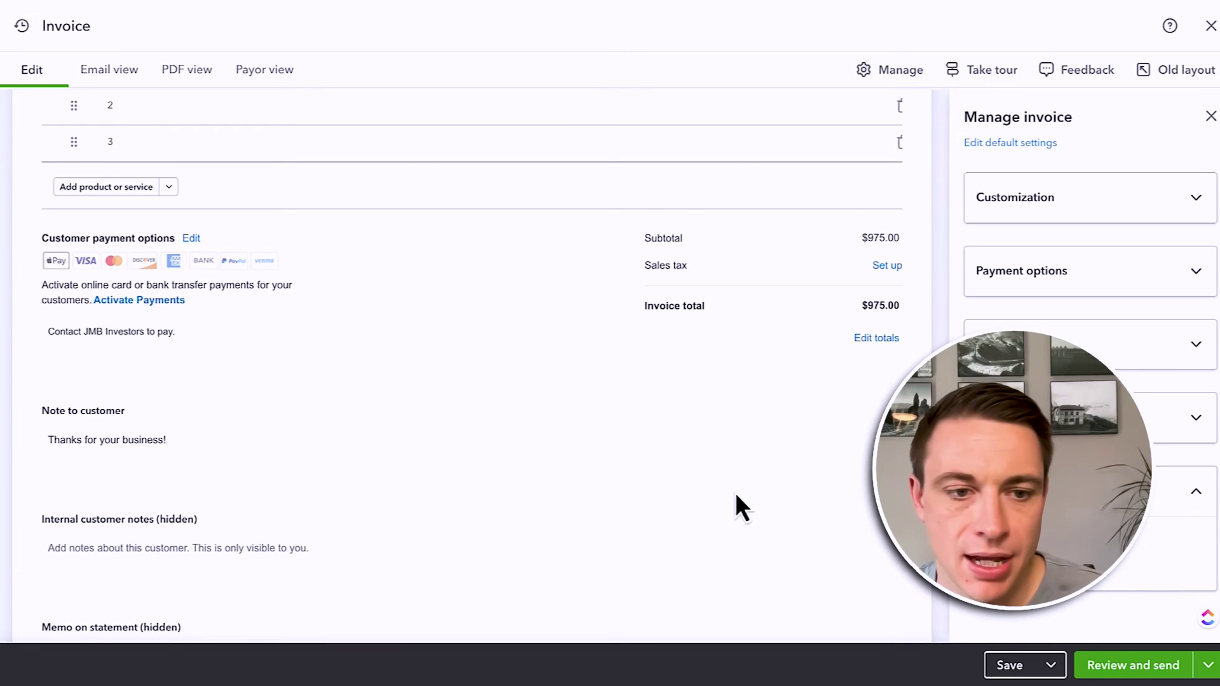
- Save invoice 1062, preview its PDF and payer views, then bring up its email review
{"action": "scroll", "coordinate": [470, 493], "scroll_direction": "up", "scroll_amount": 5}
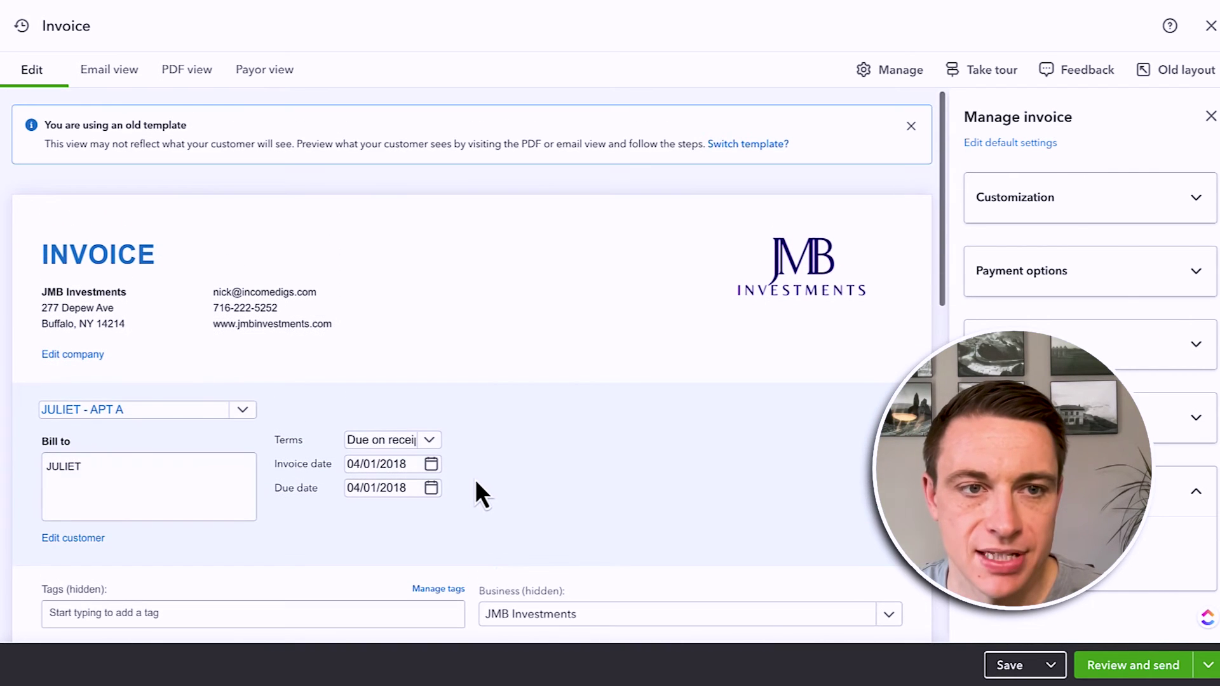
{"action": "scroll", "coordinate": [475, 489], "scroll_direction": "down", "scroll_amount": 7}
{"action": "scroll", "coordinate": [483, 492], "scroll_direction": "down", "scroll_amount": 5}
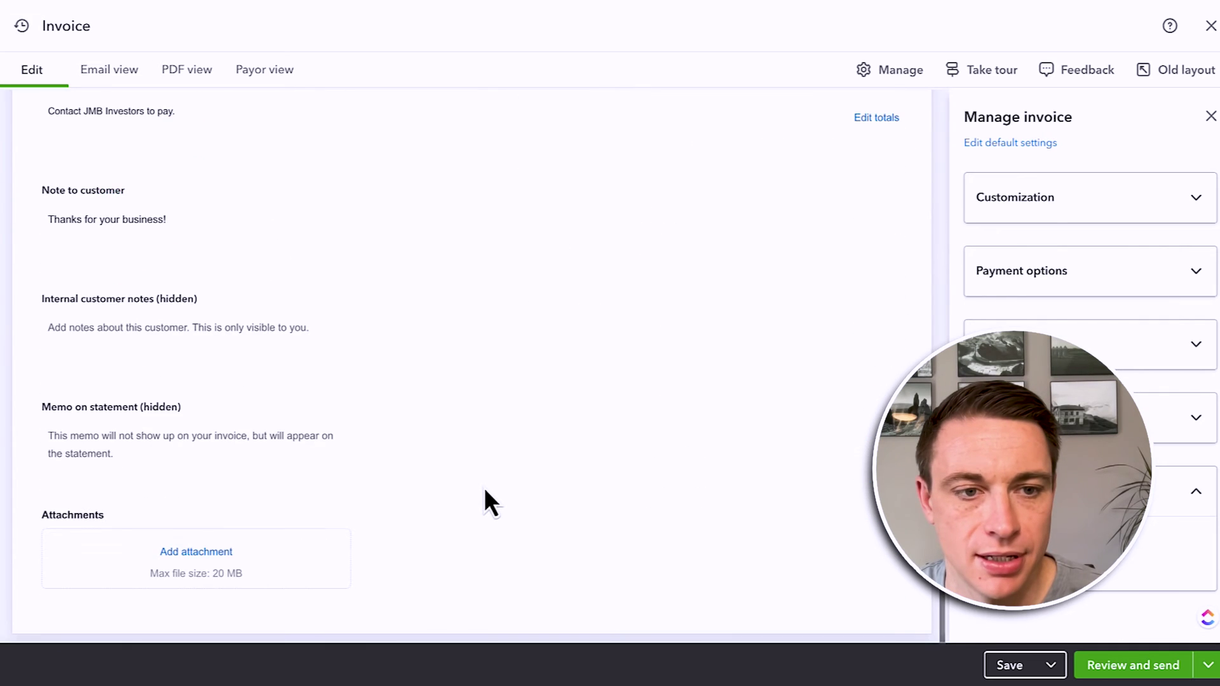
{"action": "left_click", "coordinate": [1009, 668]}
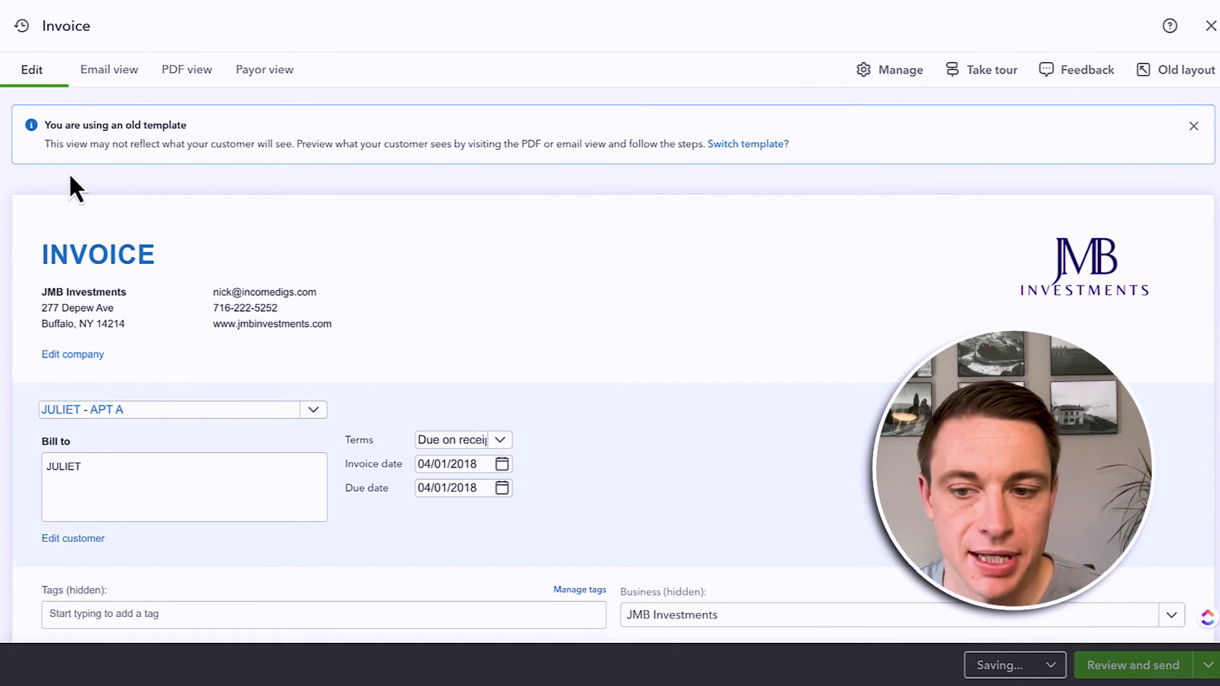
{"action": "left_click", "coordinate": [186, 69]}
{"action": "left_click", "coordinate": [276, 83]}
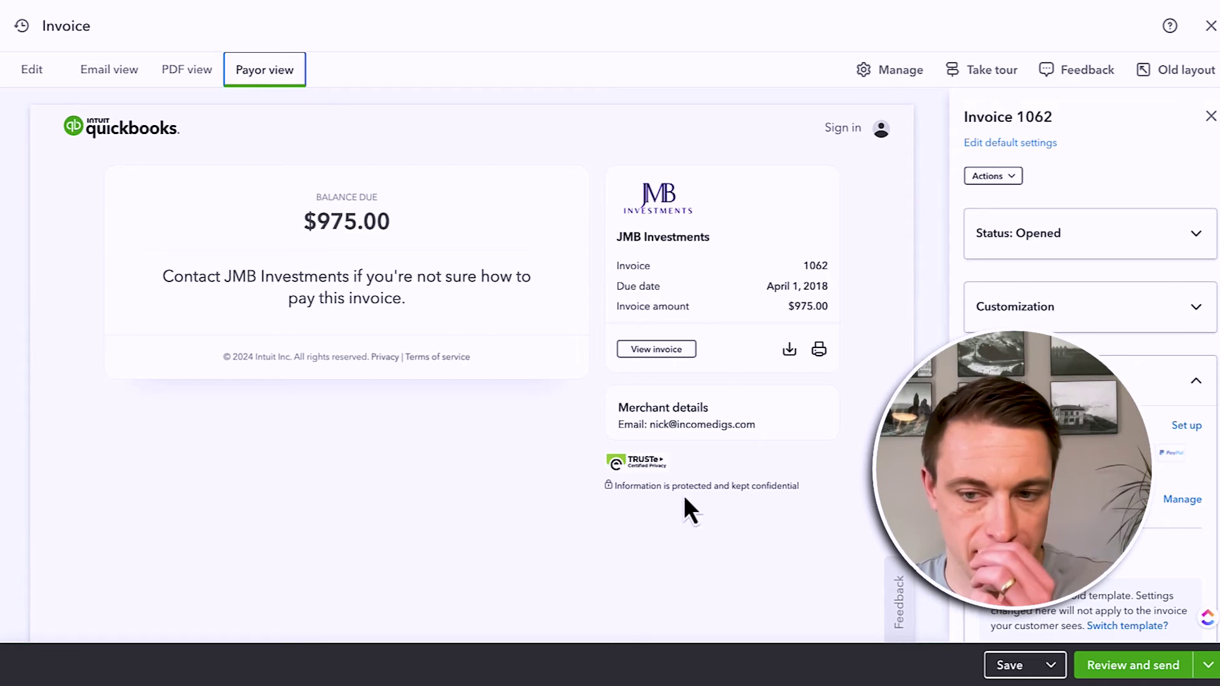
{"action": "left_click", "coordinate": [1161, 668]}
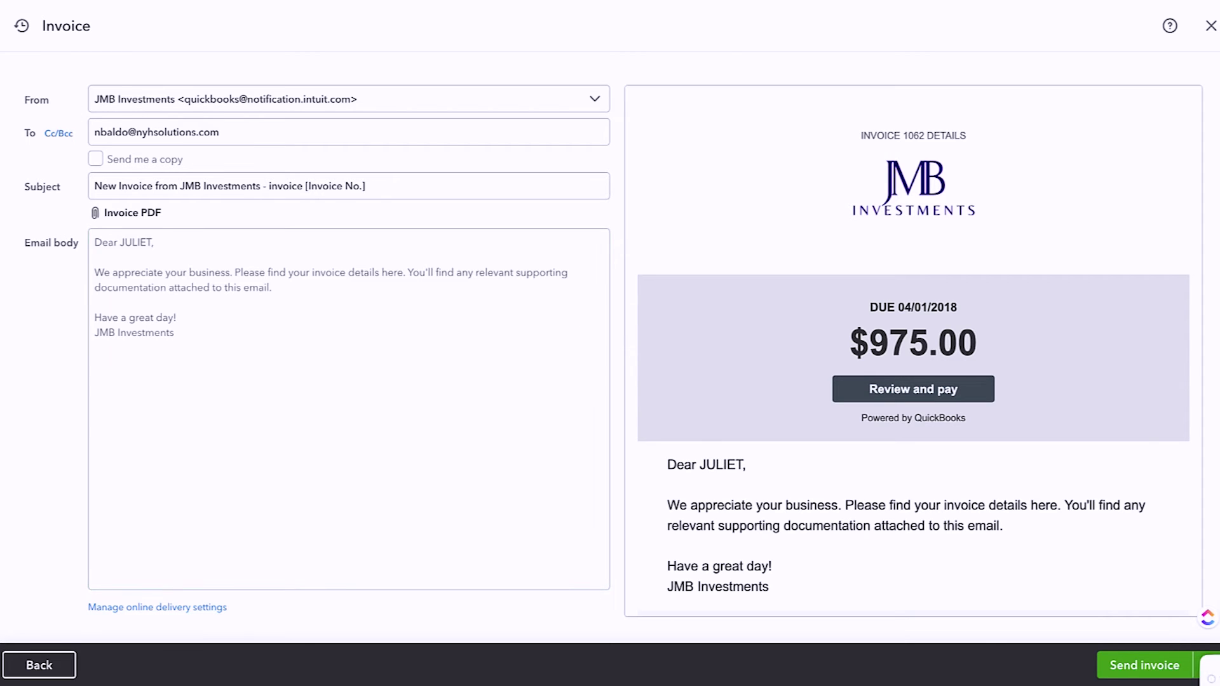
- Email invoice 1062 to the tenant
{"action": "left_click", "coordinate": [1131, 667]}
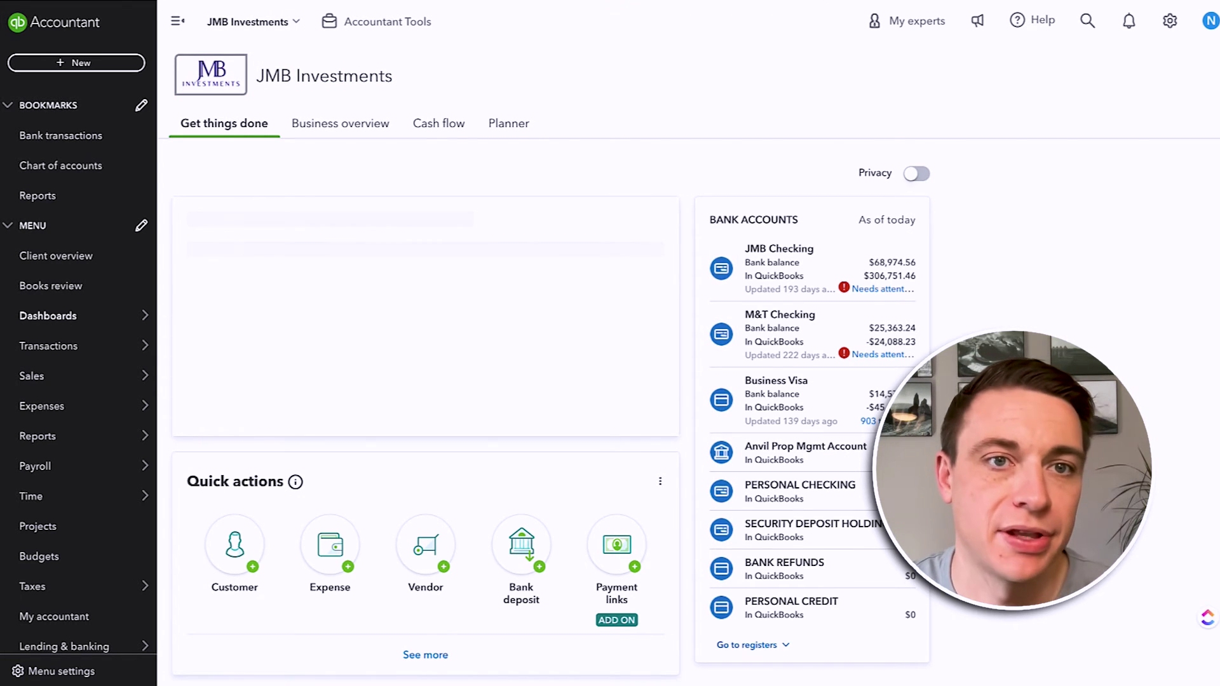
- In Gmail, open the JMB Investments invoice 1062 email and scroll through it
{"action": "key", "text": "ctrl+Tab"}
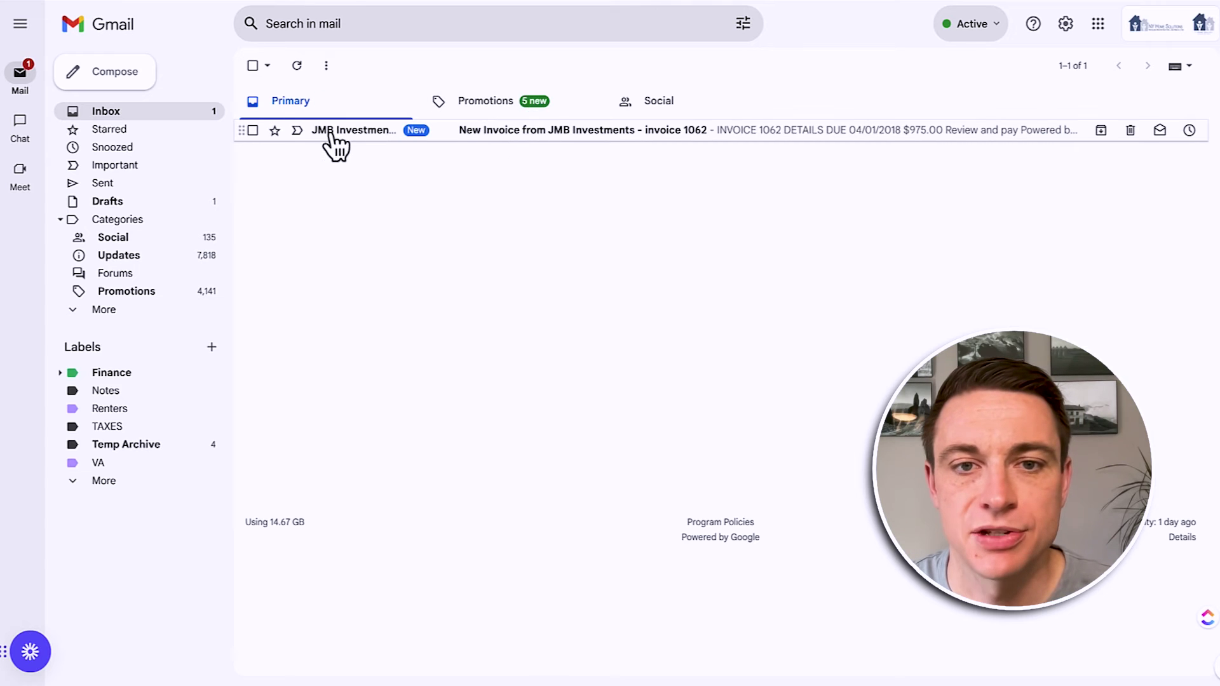
{"action": "mouse_move", "coordinate": [332, 135]}
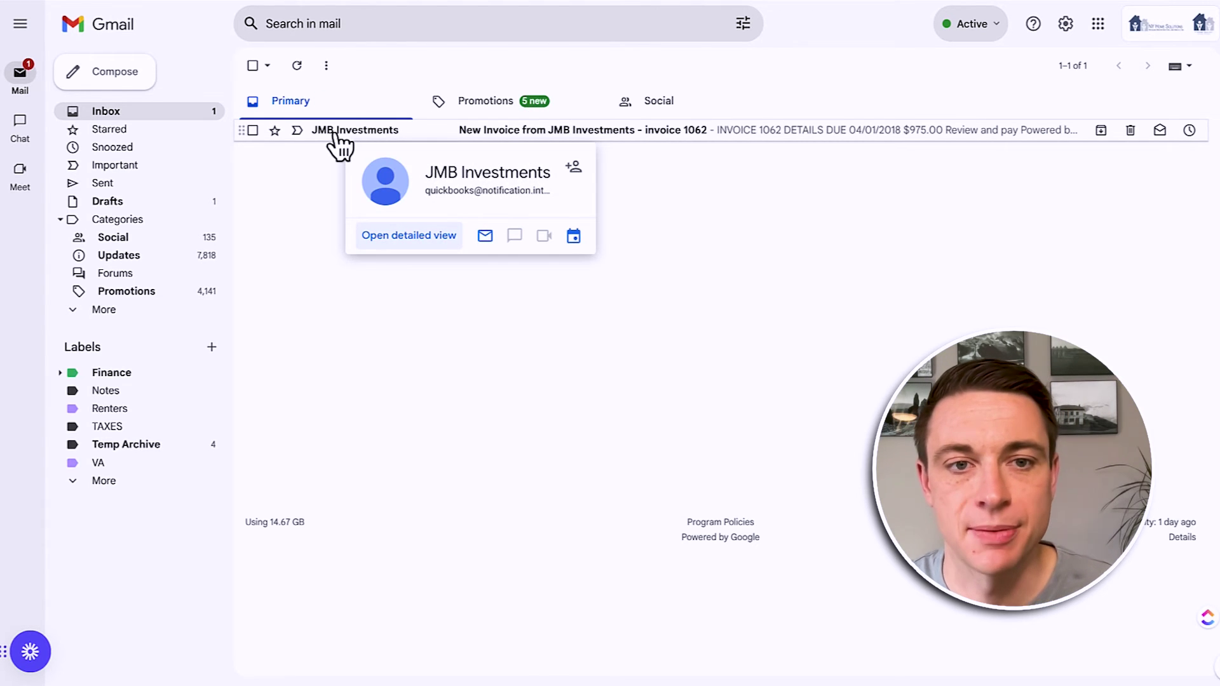
{"action": "left_click", "coordinate": [335, 134]}
{"action": "scroll", "coordinate": [591, 591], "scroll_direction": "down", "scroll_amount": 4}
{"action": "scroll", "coordinate": [579, 600], "scroll_direction": "down", "scroll_amount": 8}
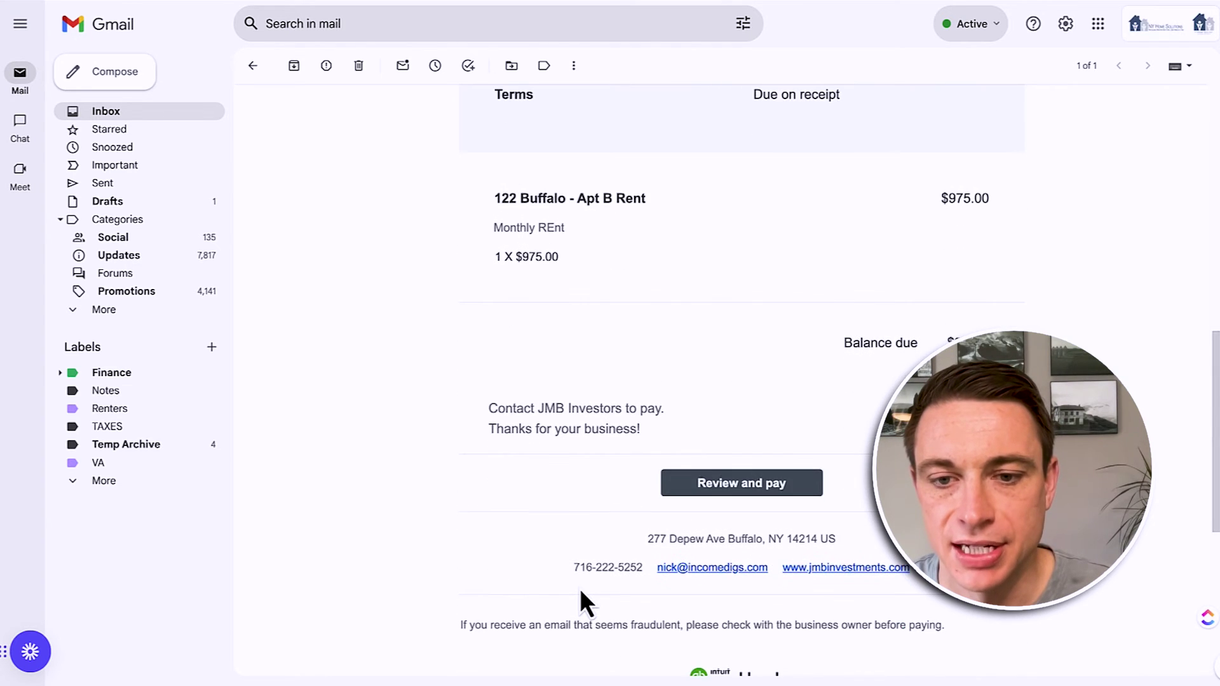
{"action": "scroll", "coordinate": [579, 601], "scroll_direction": "down", "scroll_amount": 5}
- Preview the attached invoice PDF, then close the viewer
{"action": "left_click", "coordinate": [385, 496]}
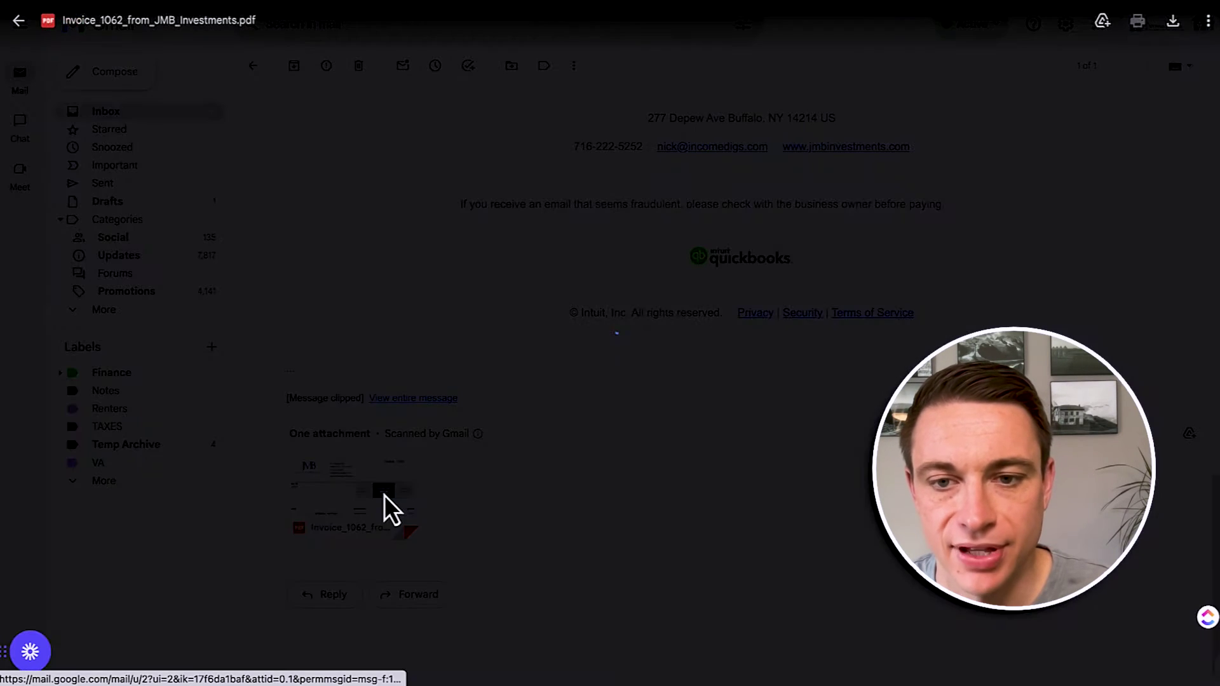
{"action": "scroll", "coordinate": [569, 580], "scroll_direction": "down", "scroll_amount": 3}
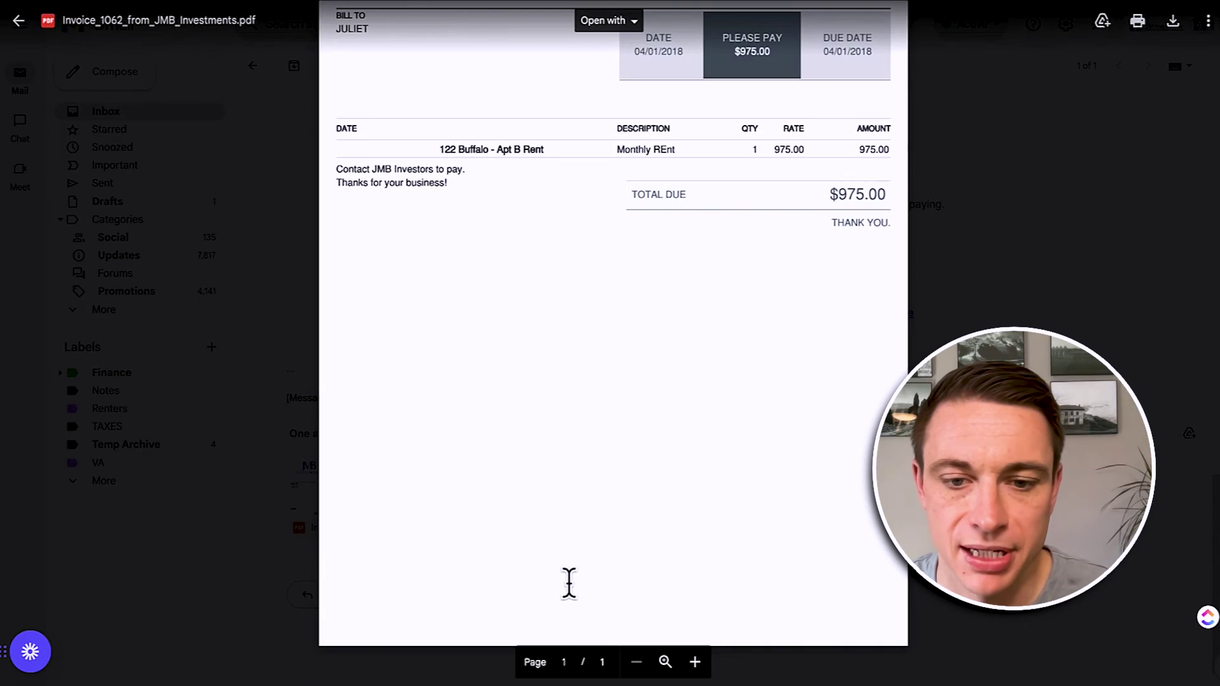
{"action": "scroll", "coordinate": [570, 580], "scroll_direction": "up", "scroll_amount": 3}
{"action": "left_click", "coordinate": [278, 309]}
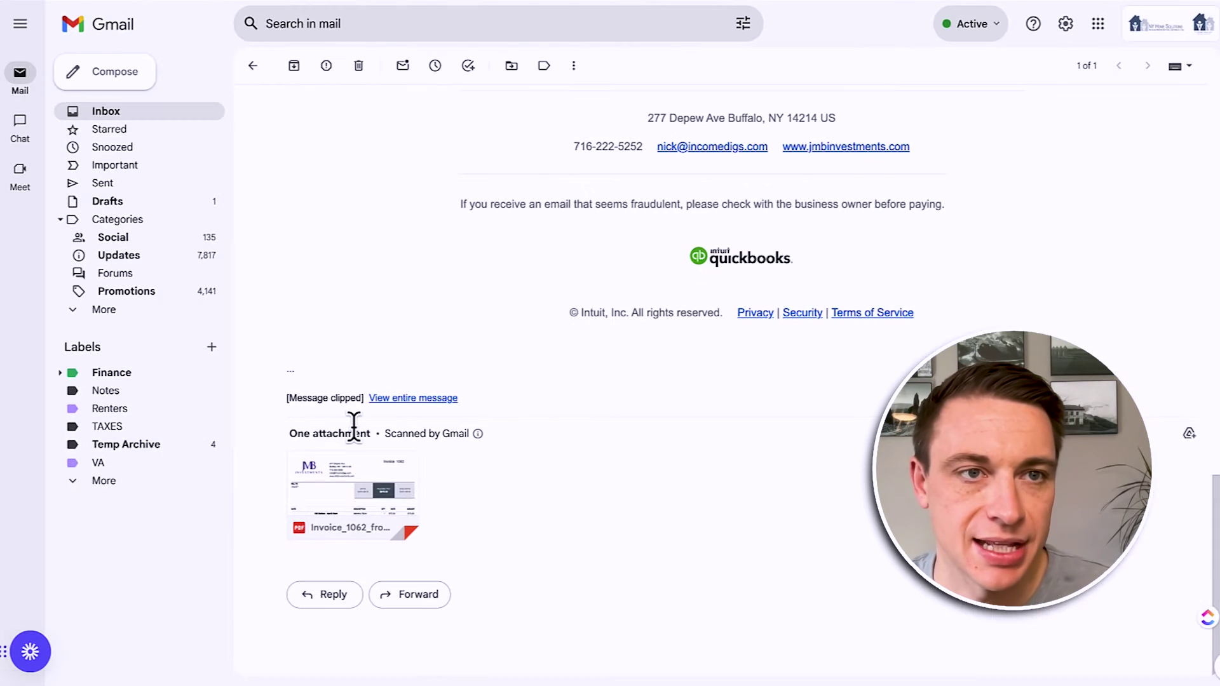
{"action": "scroll", "coordinate": [495, 254], "scroll_direction": "up", "scroll_amount": 15}
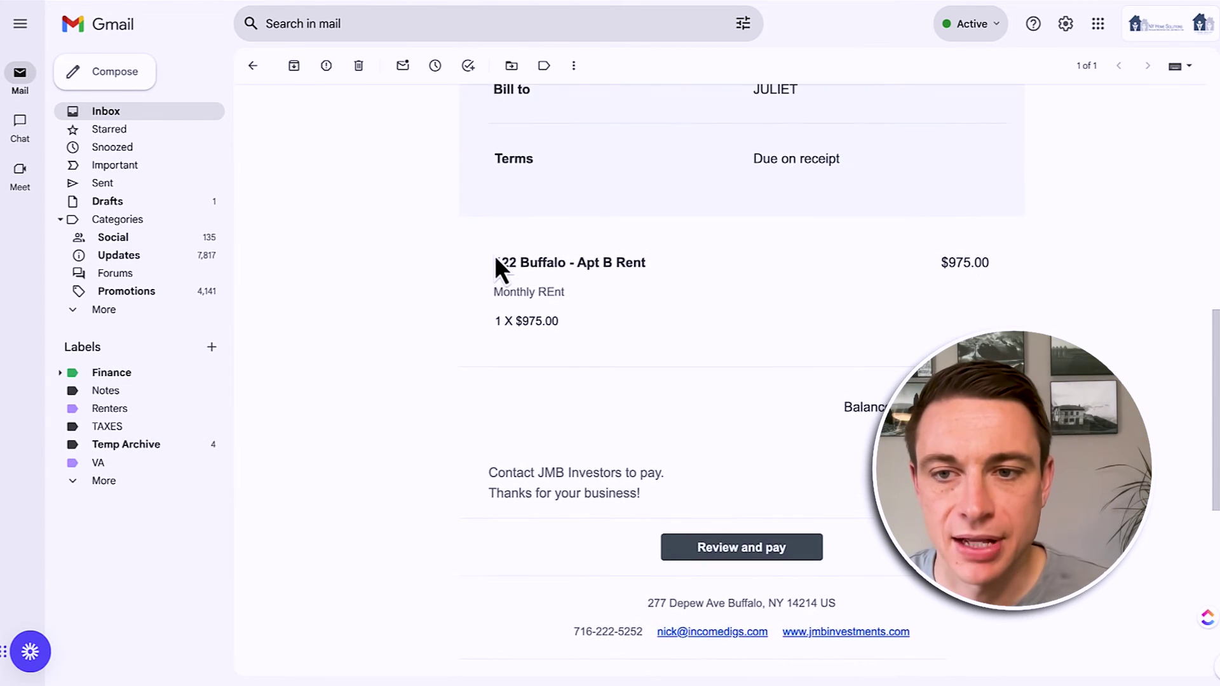
{"action": "scroll", "coordinate": [493, 260], "scroll_direction": "up", "scroll_amount": 6}
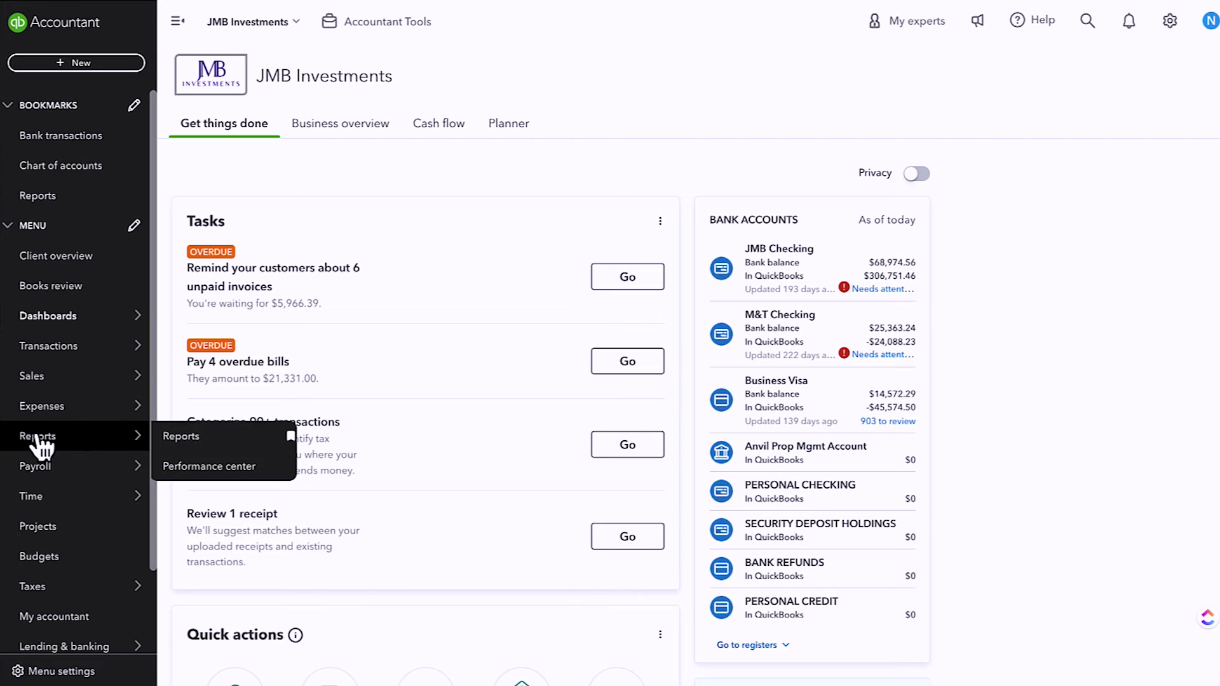
- Open the Sales invoices list and filter it to Overdue invoices only
{"action": "mouse_move", "coordinate": [76, 375]}
{"action": "left_click", "coordinate": [233, 439]}
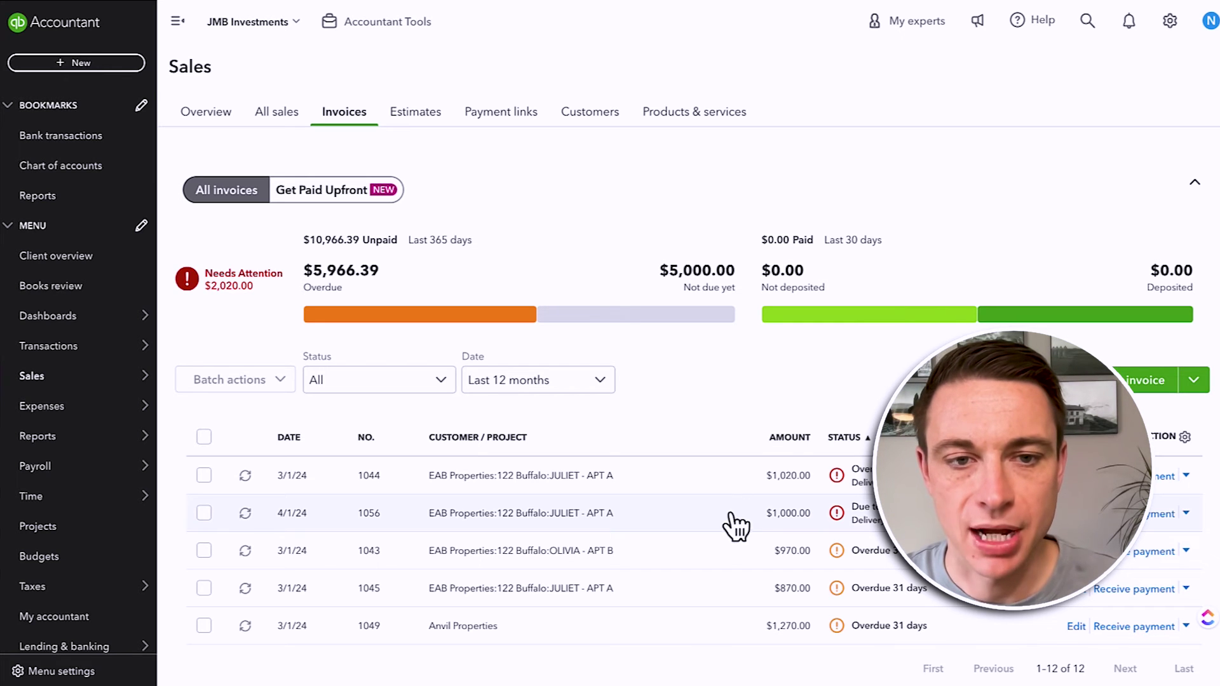
{"action": "left_click", "coordinate": [671, 318]}
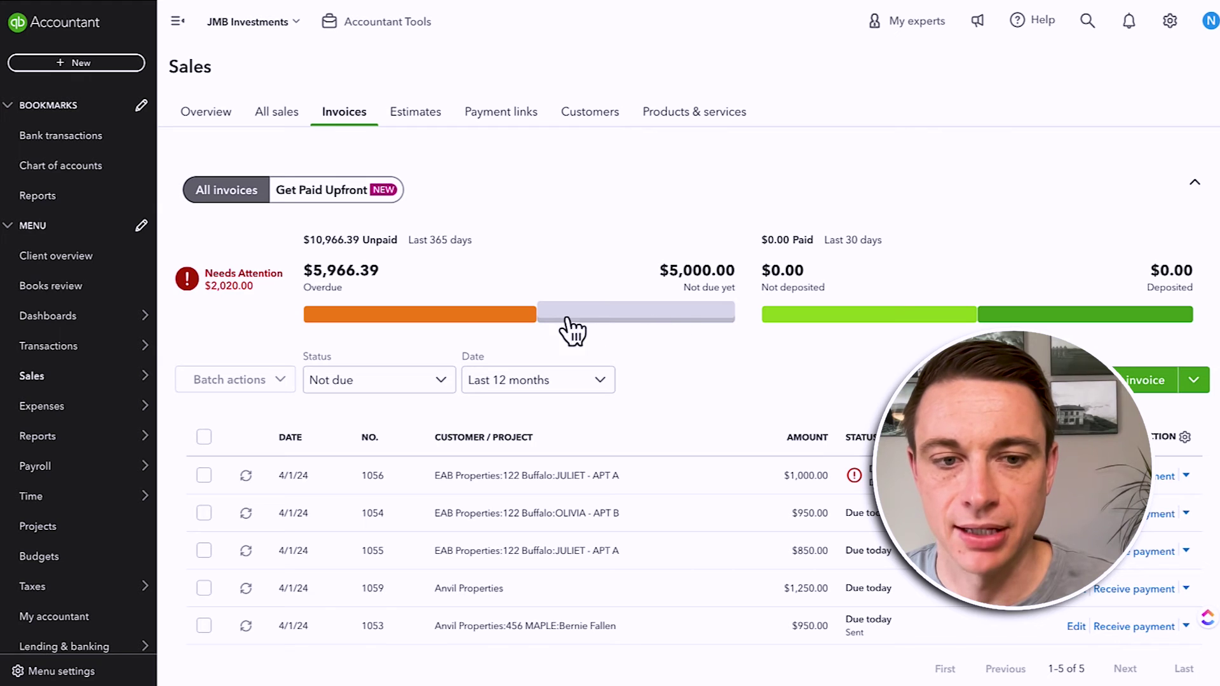
{"action": "left_click", "coordinate": [375, 315]}
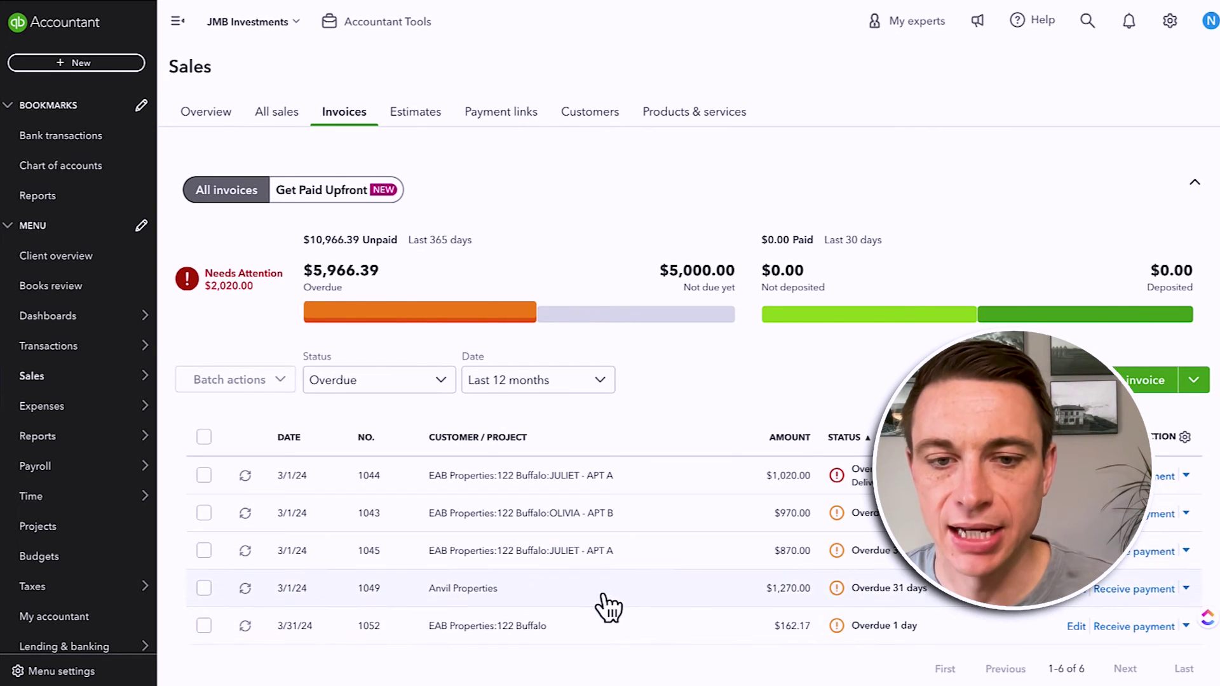
- Select all overdue invoices, review the Batch actions list, then deselect them all
{"action": "left_click", "coordinate": [205, 440]}
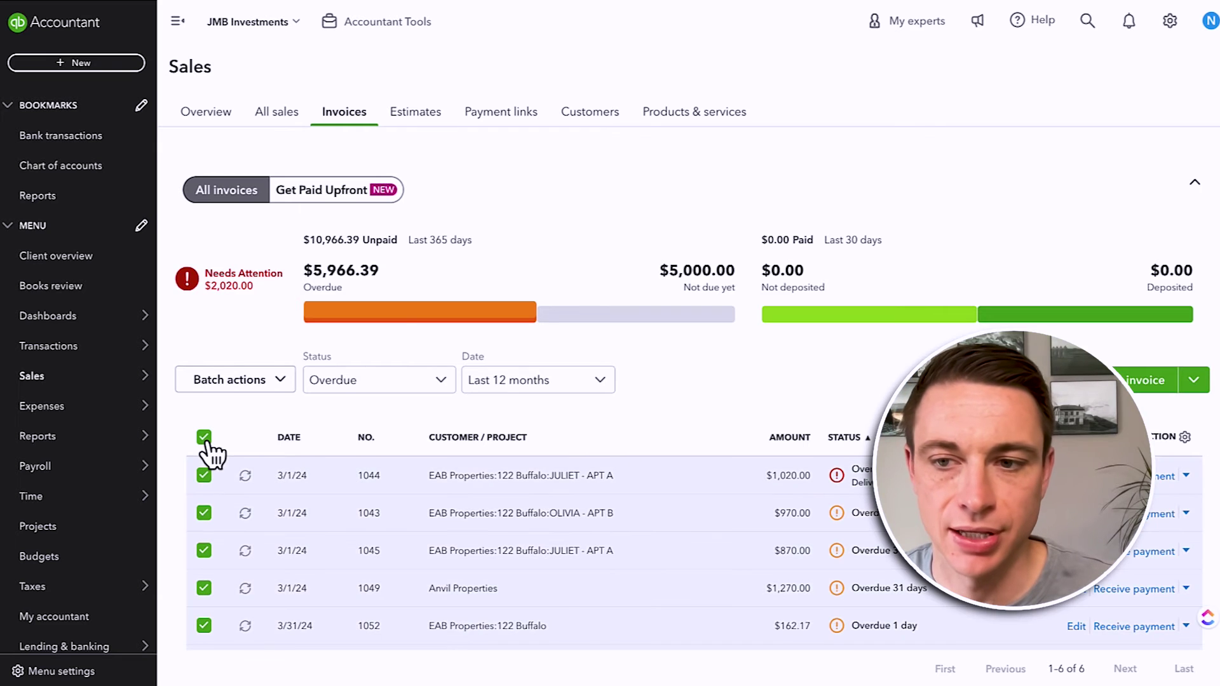
{"action": "left_click", "coordinate": [231, 384]}
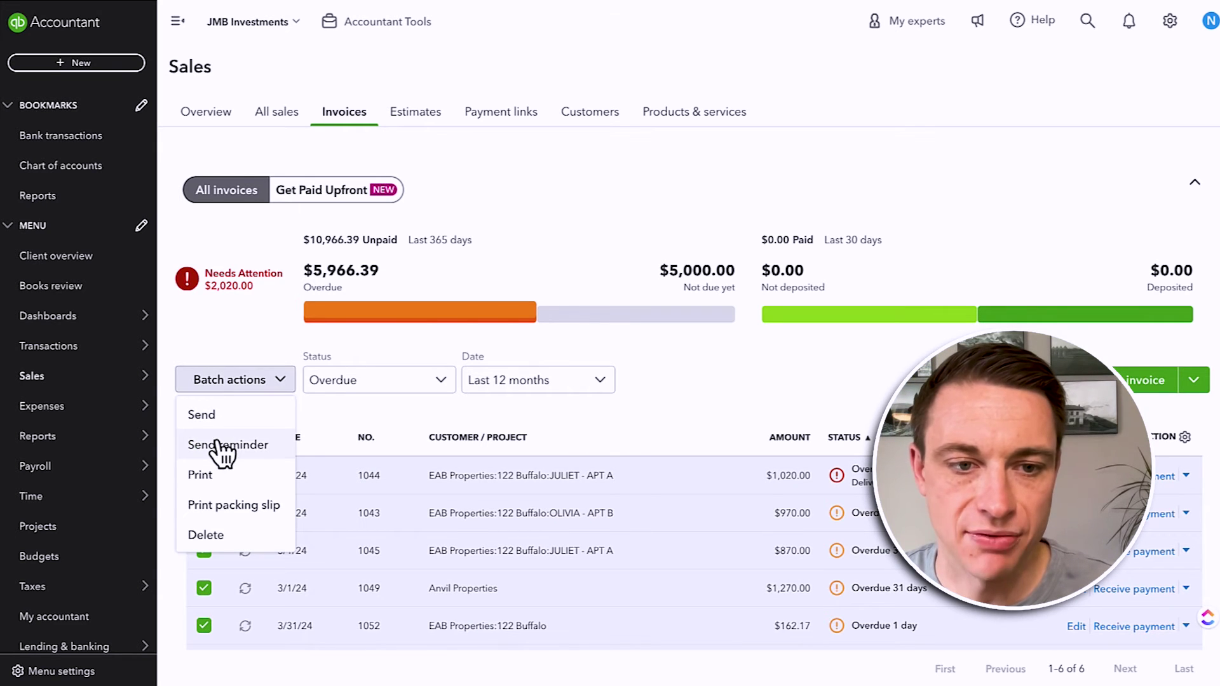
{"action": "left_click", "coordinate": [793, 395]}
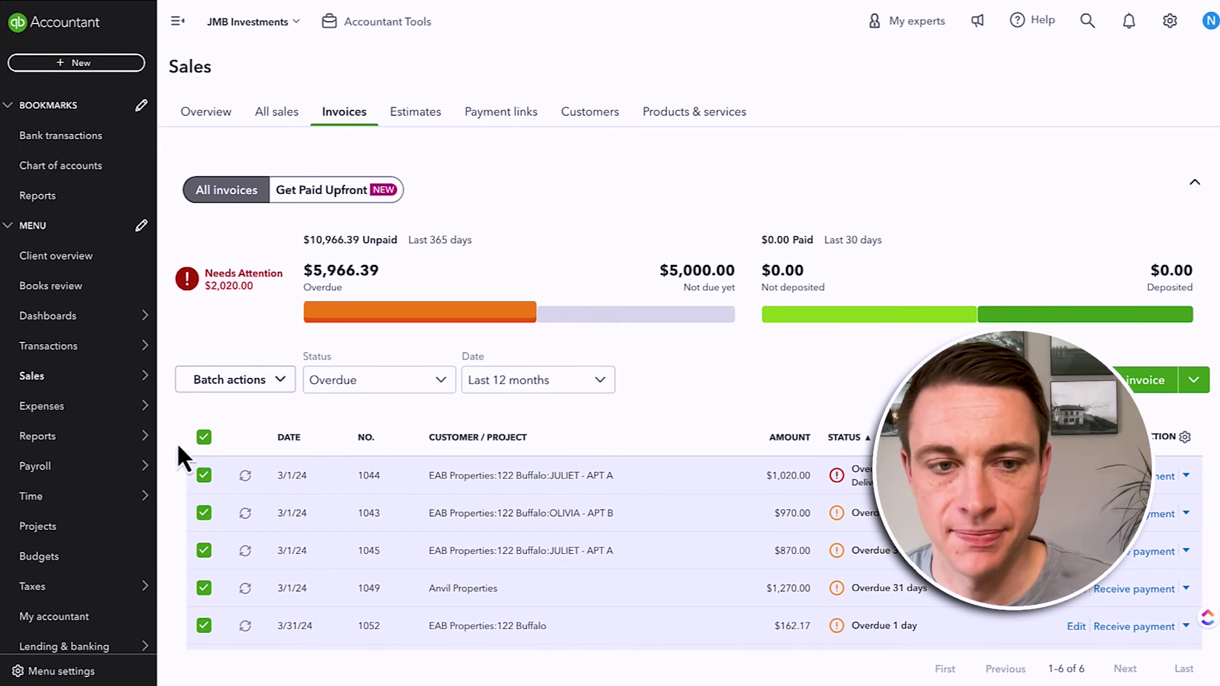
{"action": "left_click", "coordinate": [203, 438]}
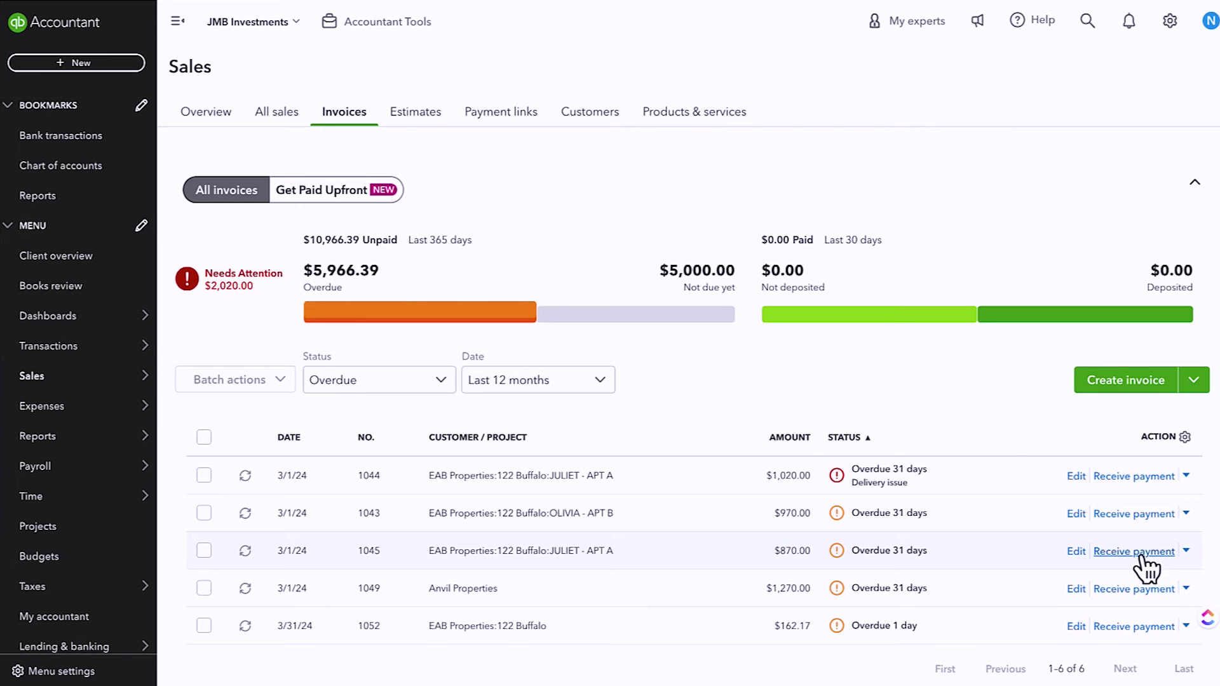
- Start a new invoice, dismiss the old-layout prompt, and close it without saving
{"action": "left_click", "coordinate": [1125, 381]}
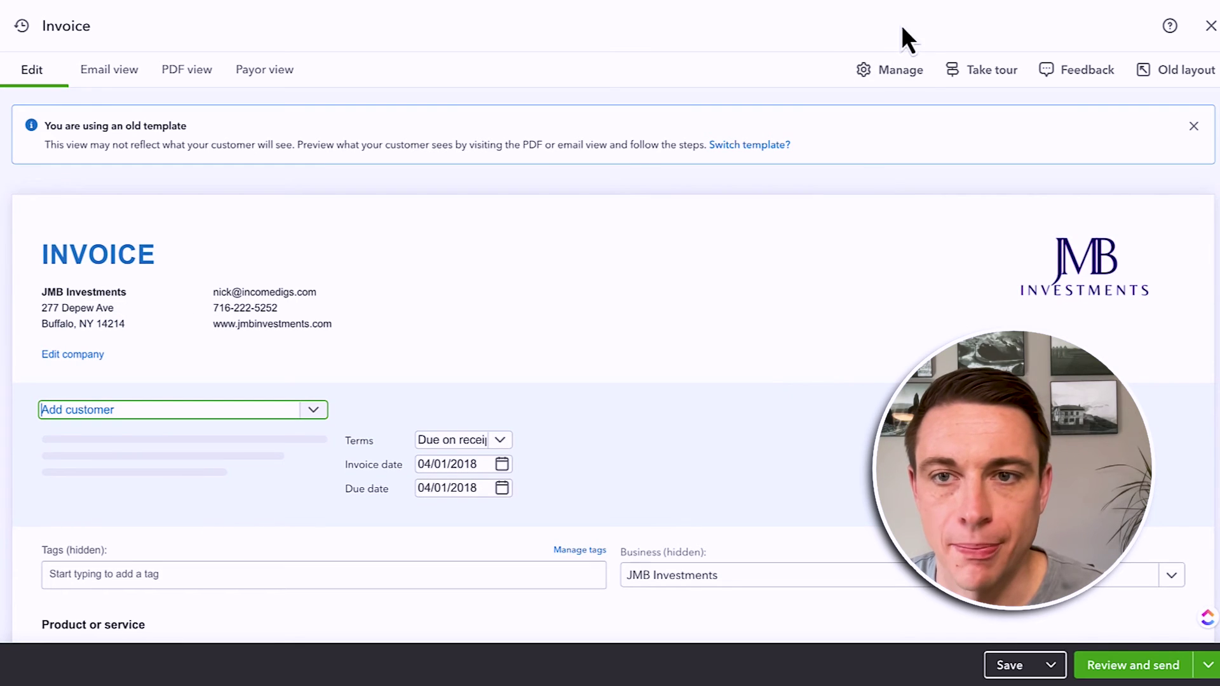
{"action": "left_click", "coordinate": [1173, 75]}
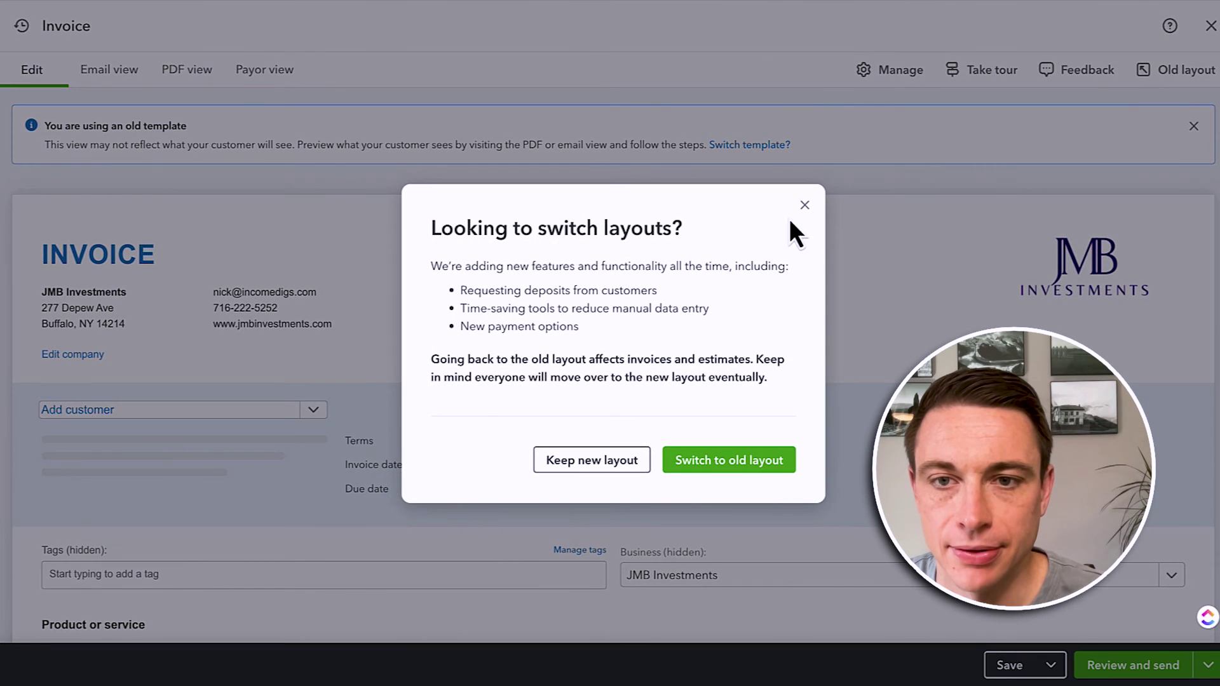
{"action": "left_click", "coordinate": [805, 205]}
{"action": "left_click", "coordinate": [1210, 25]}
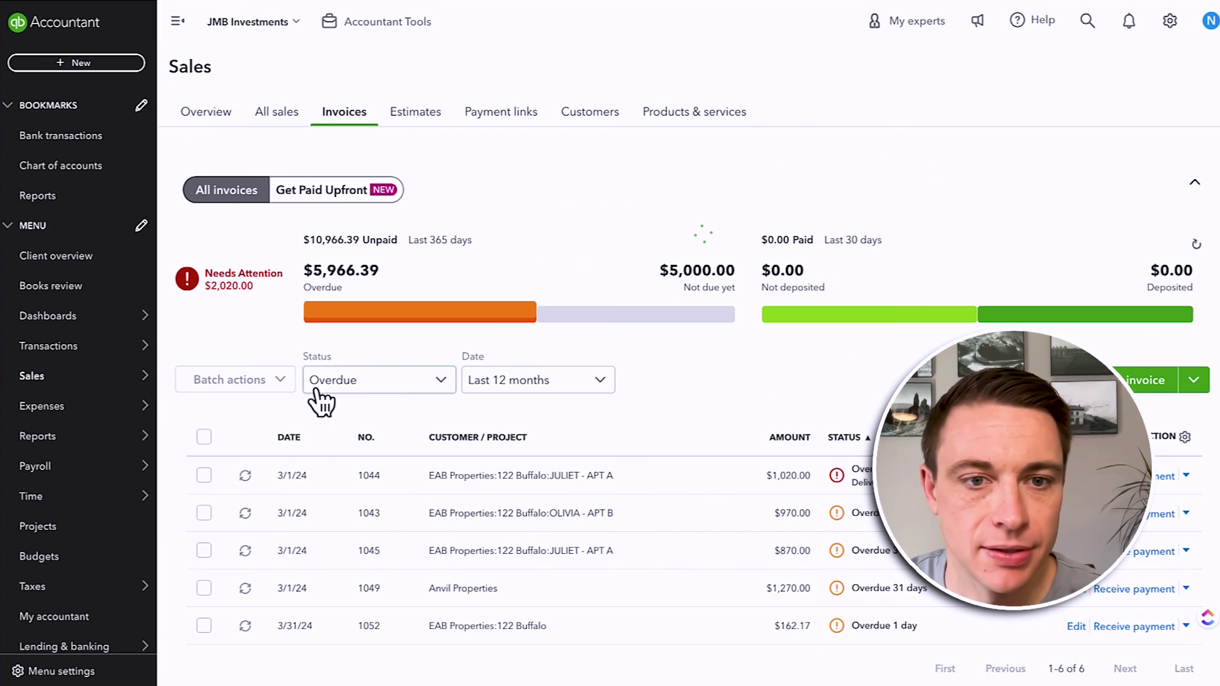
- Set the invoice list's date range to Today, then go to the Customers list
{"action": "scroll", "coordinate": [436, 411], "scroll_direction": "down", "scroll_amount": 1}
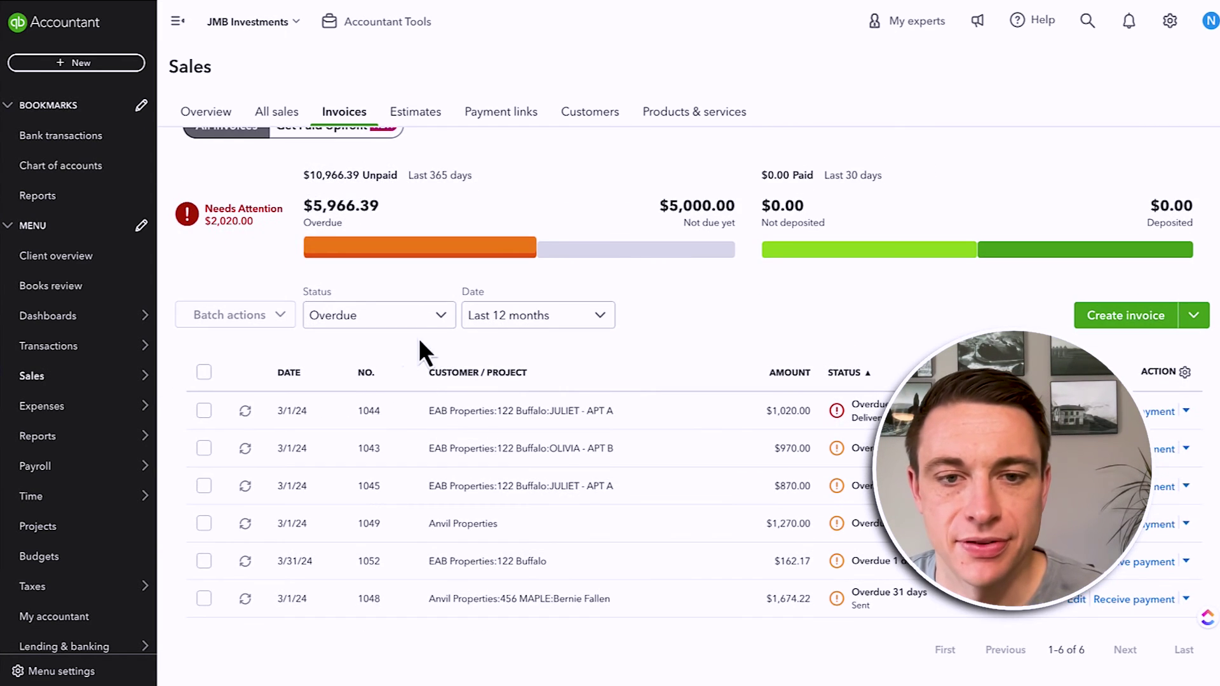
{"action": "left_click", "coordinate": [527, 323]}
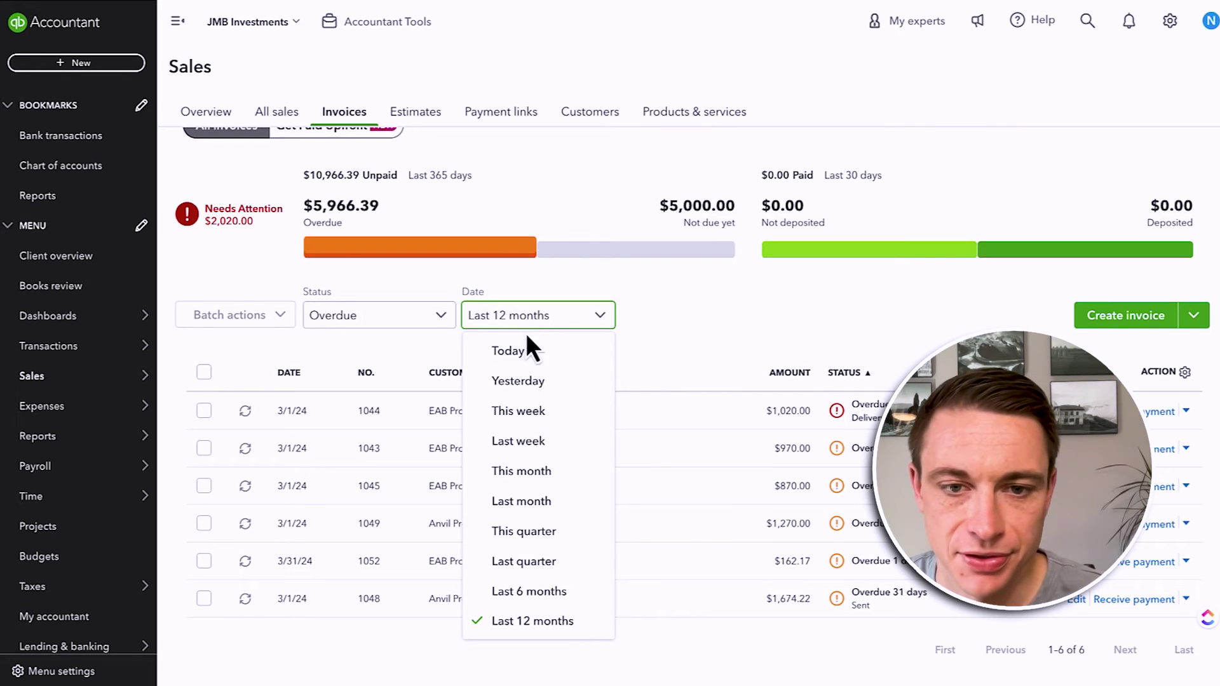
{"action": "scroll", "coordinate": [534, 439], "scroll_direction": "down", "scroll_amount": 2}
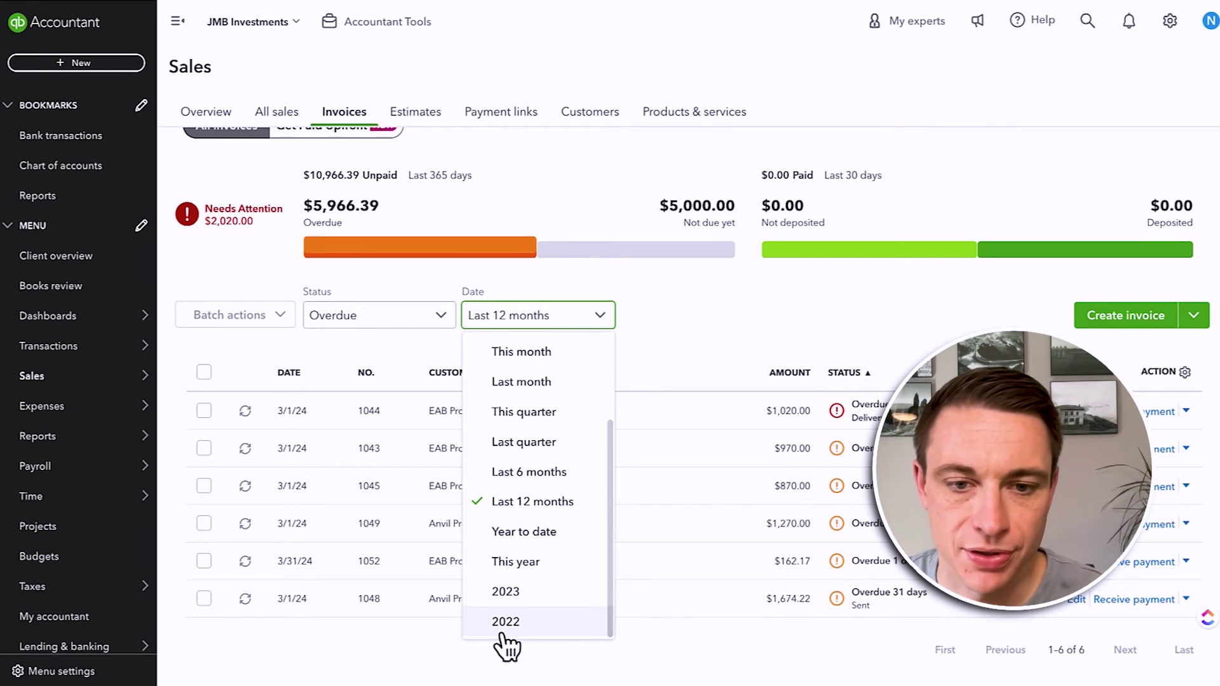
{"action": "scroll", "coordinate": [509, 655], "scroll_direction": "up", "scroll_amount": 3}
{"action": "left_click", "coordinate": [507, 349]}
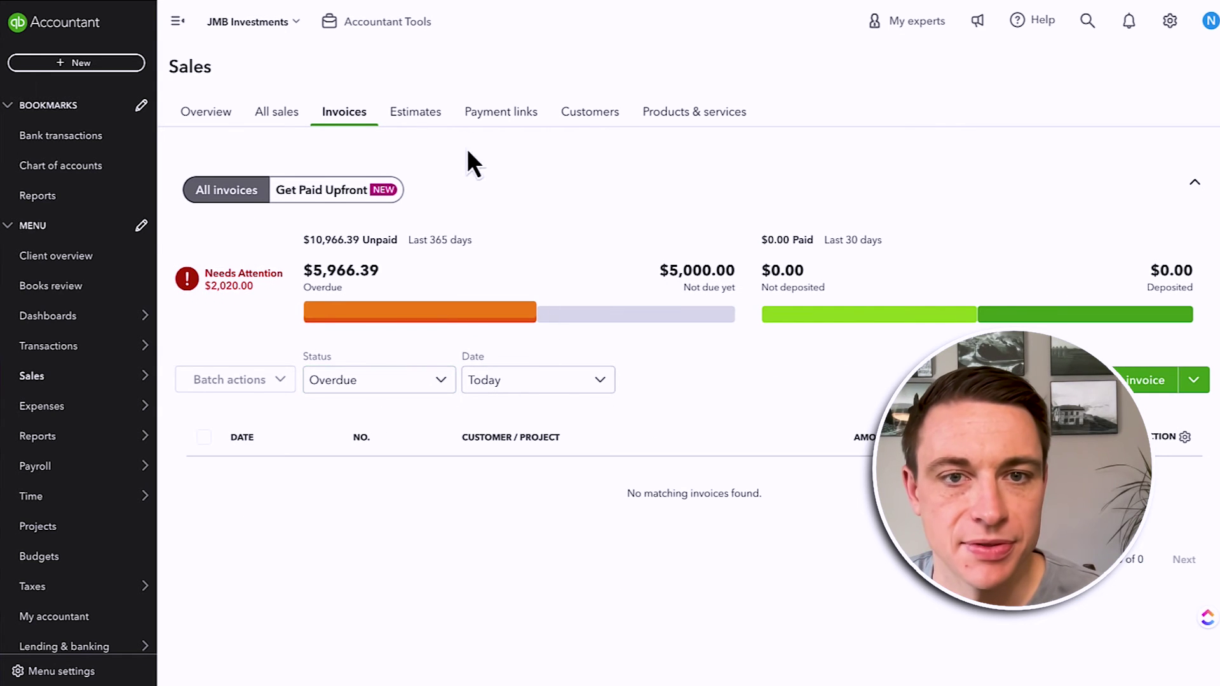
{"action": "left_click", "coordinate": [604, 116]}
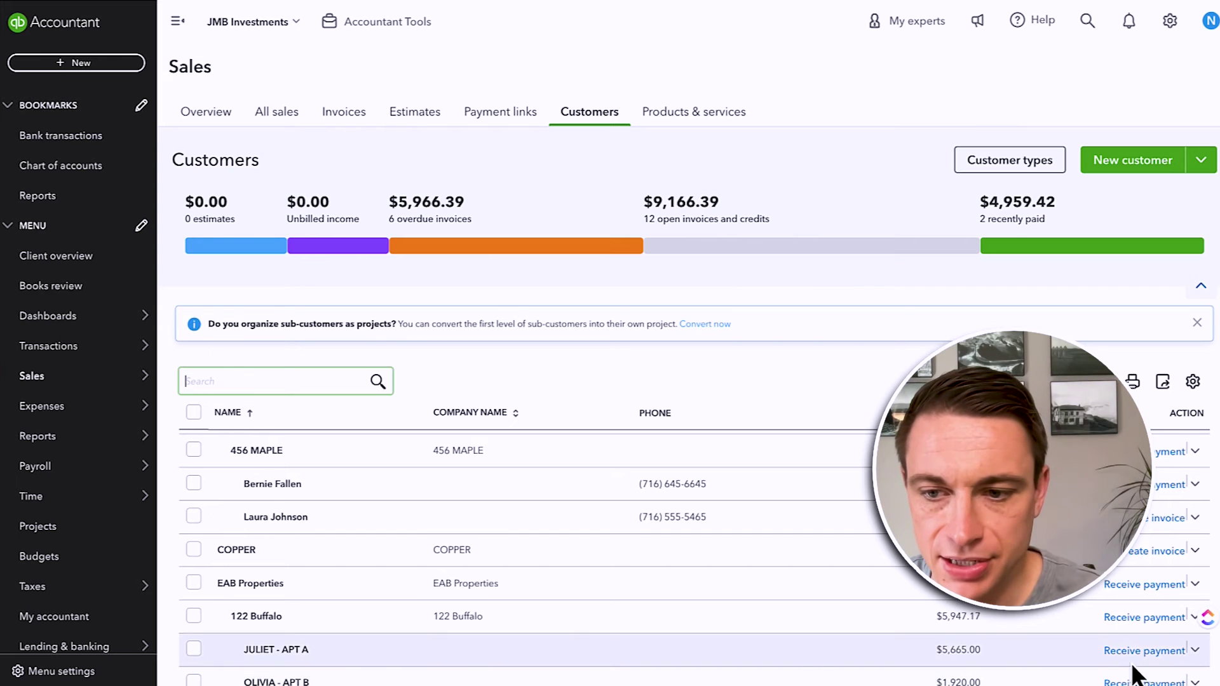
- Open the Apt A tenant's details and filter transactions to Invoices
{"action": "left_click", "coordinate": [267, 651]}
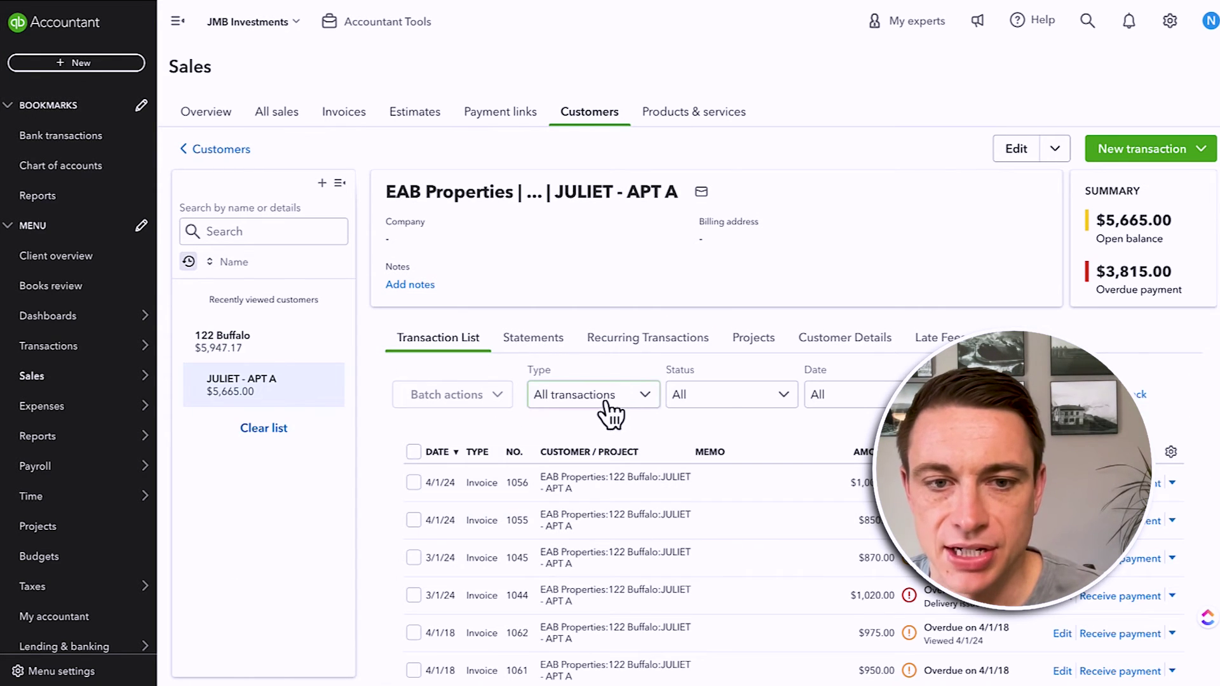
{"action": "left_click", "coordinate": [559, 399]}
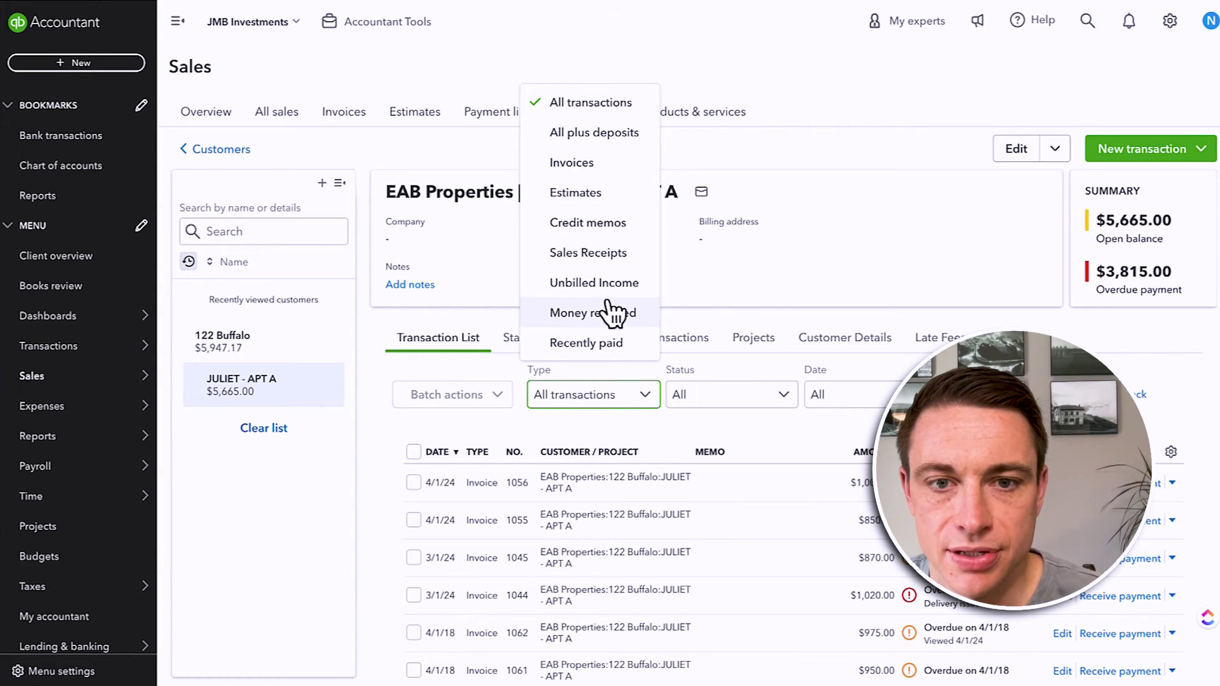
{"action": "left_click", "coordinate": [626, 164]}
{"action": "scroll", "coordinate": [785, 448], "scroll_direction": "down", "scroll_amount": 2}
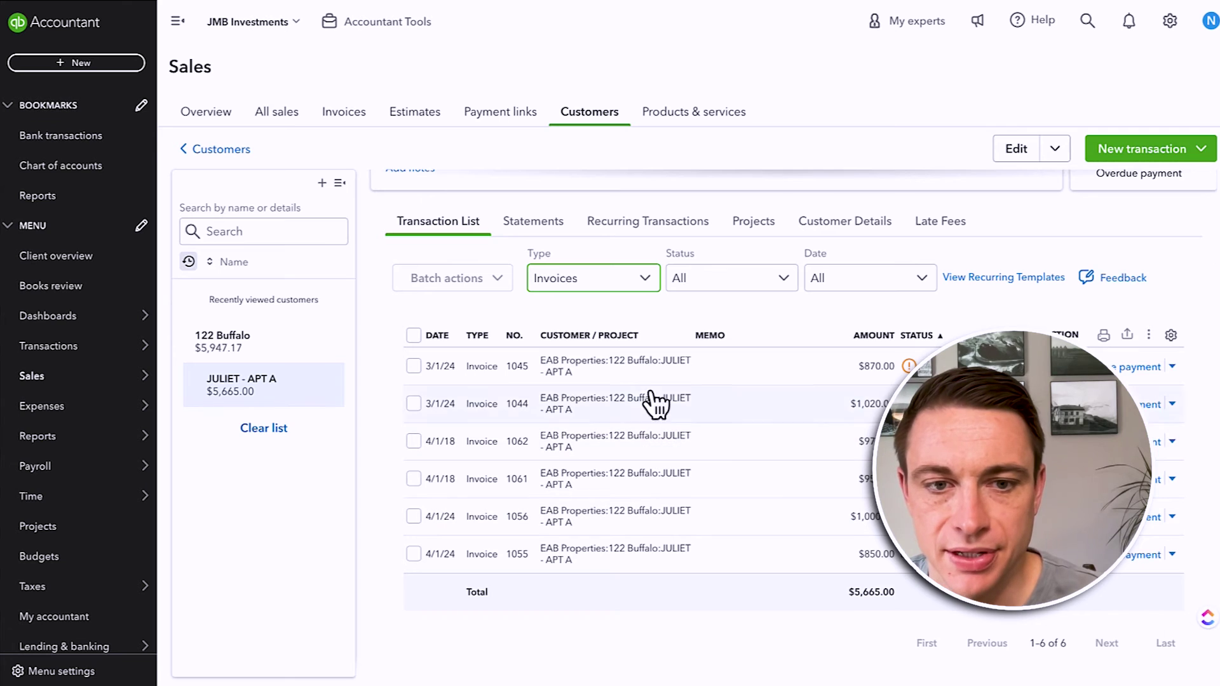
- View and close invoice 1061, then open invoice 1062's details
{"action": "left_click", "coordinate": [645, 478]}
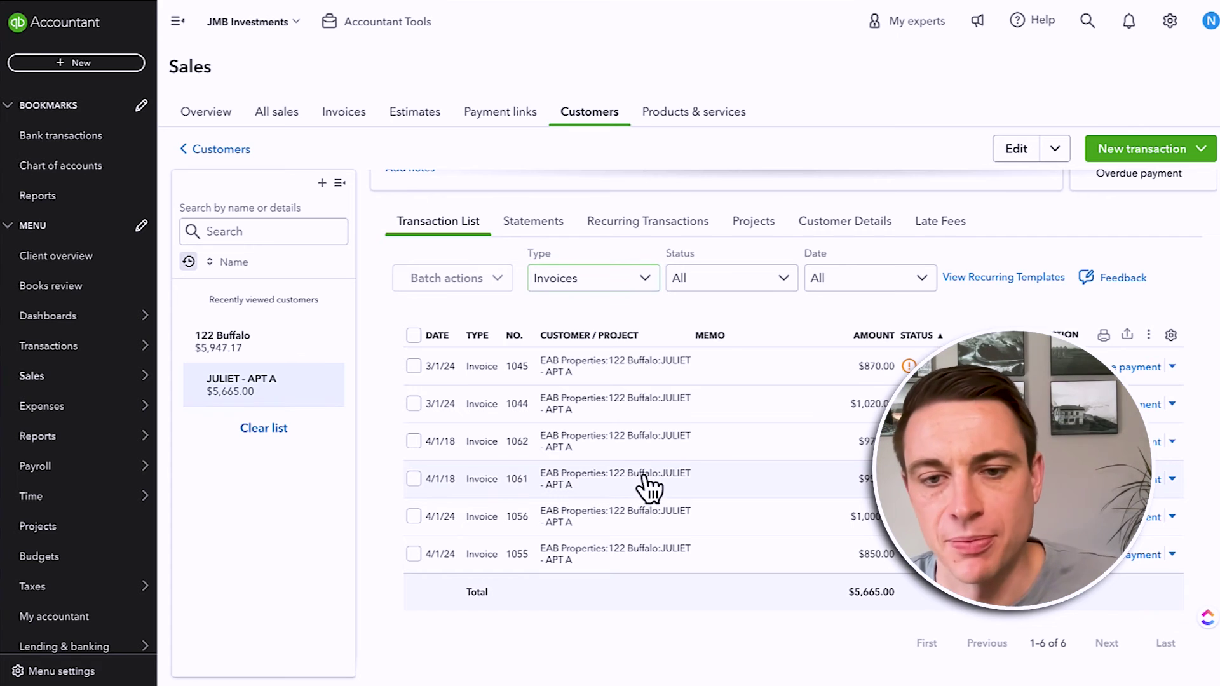
{"action": "left_click", "coordinate": [1207, 22]}
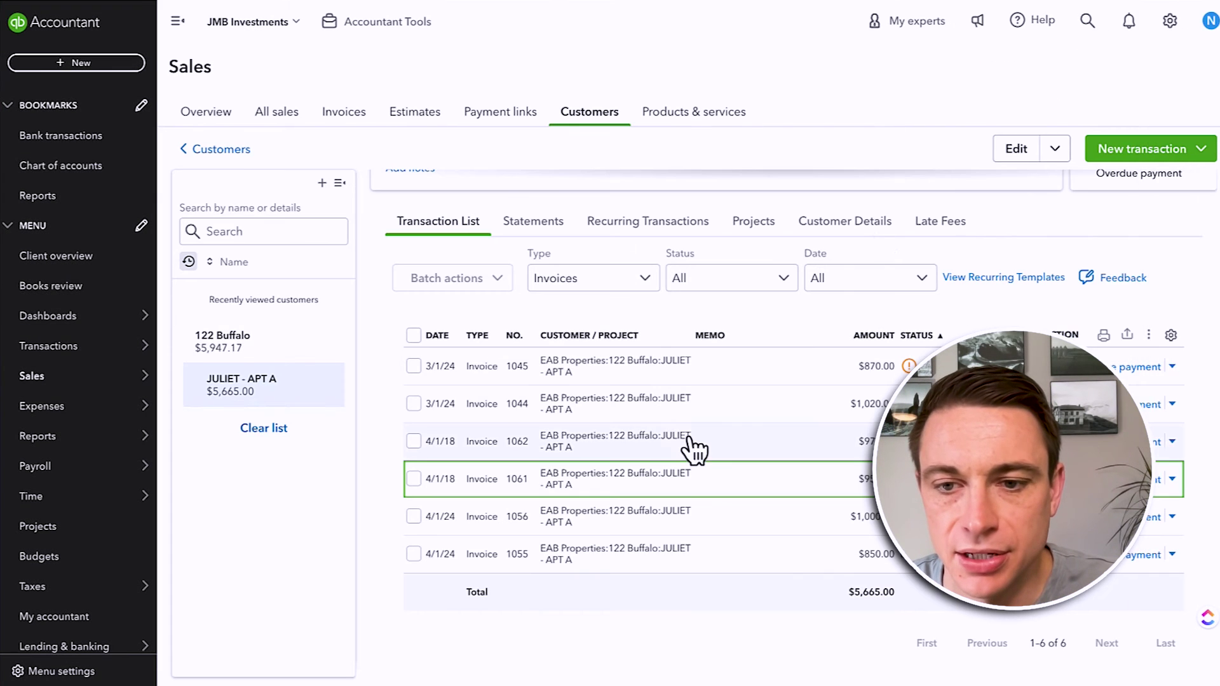
{"action": "left_click", "coordinate": [659, 443]}
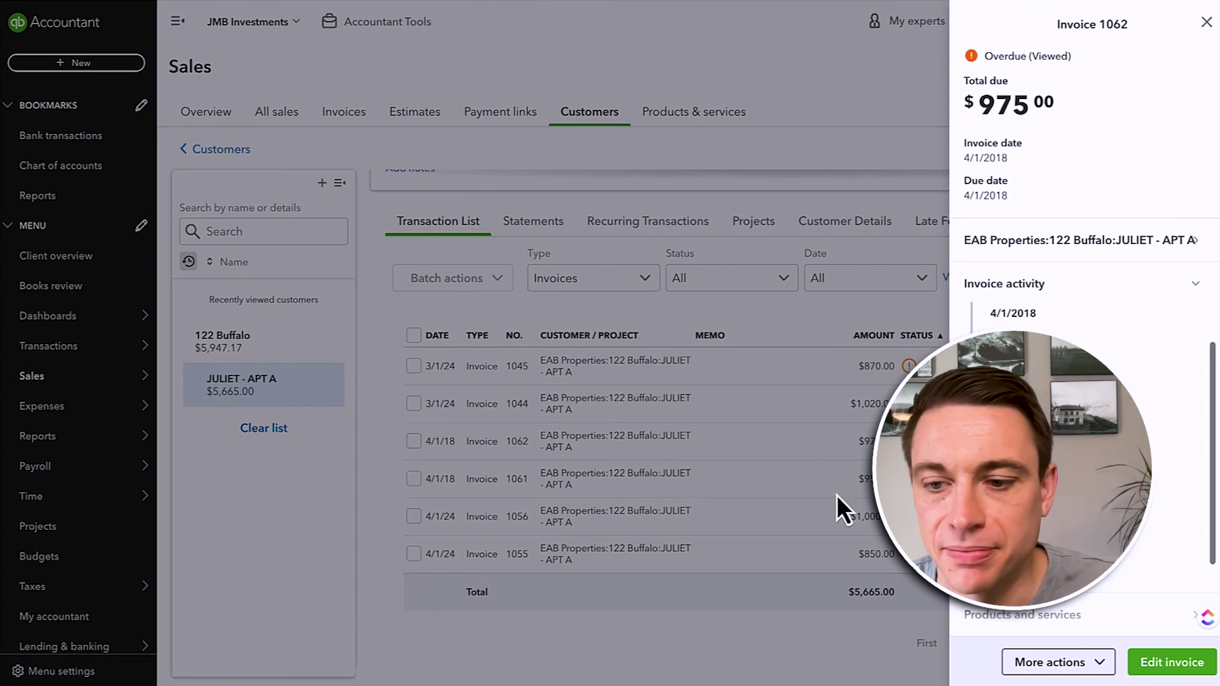
- Edit invoice 1062 in the old layout, dismiss the feedback survey, and choose Make recurring
{"action": "left_click", "coordinate": [1173, 663]}
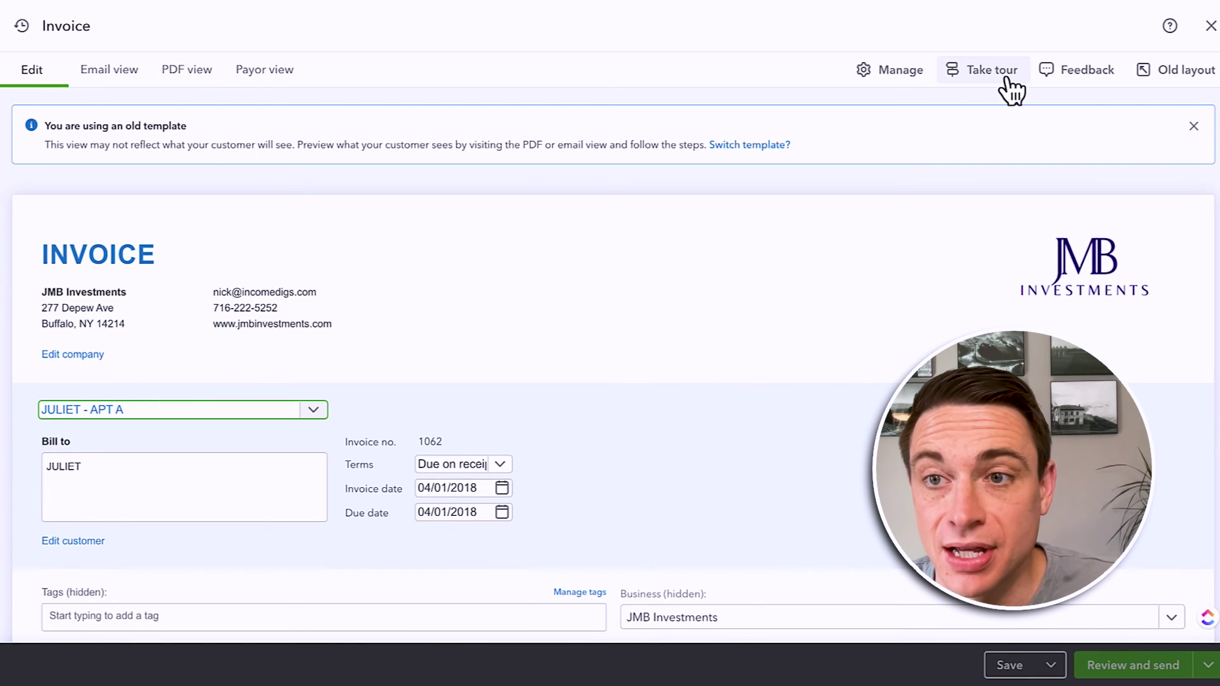
{"action": "left_click", "coordinate": [1181, 72]}
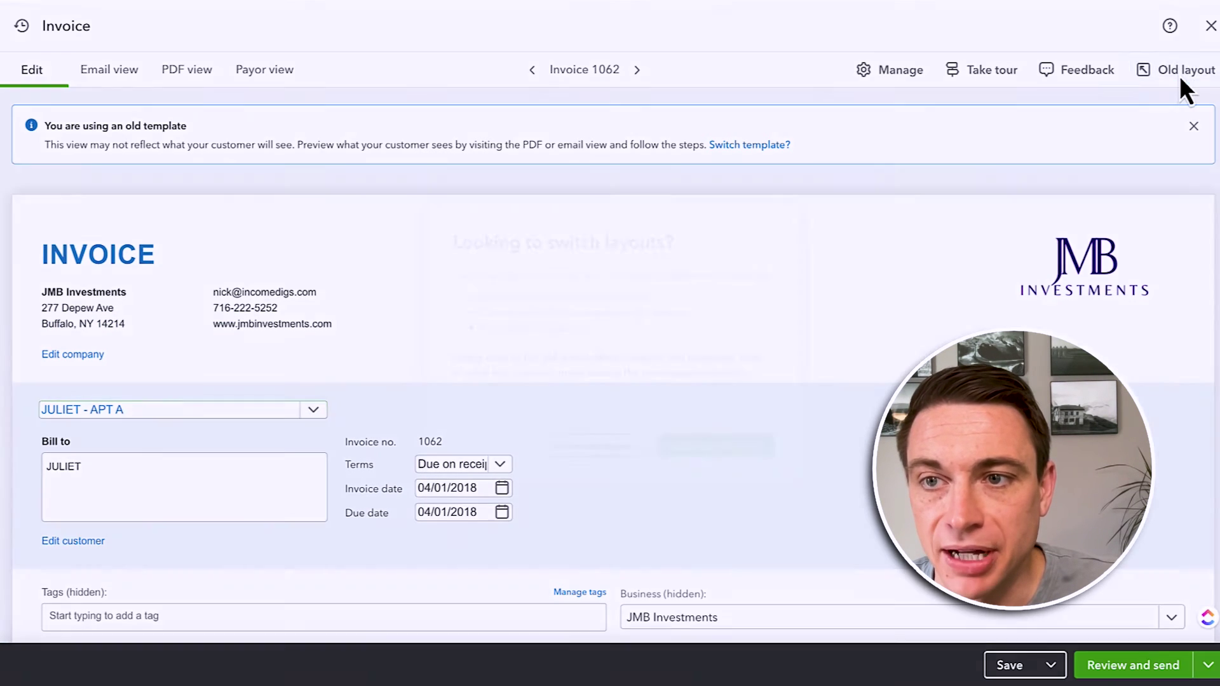
{"action": "left_click", "coordinate": [750, 460]}
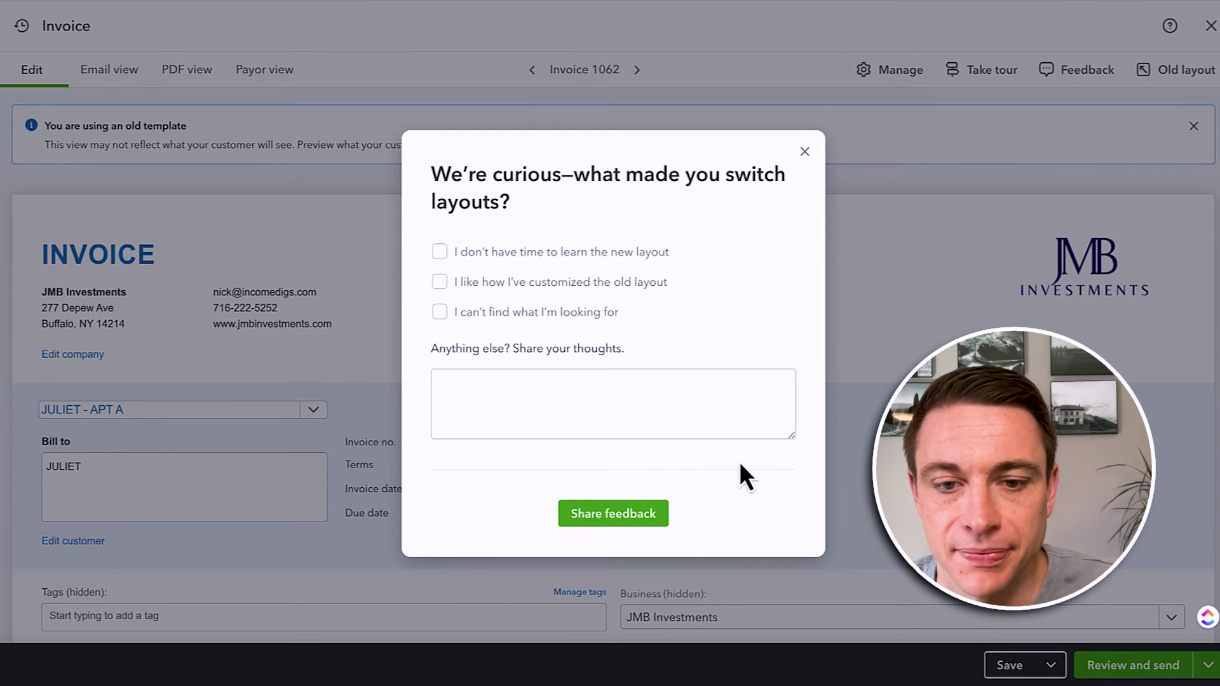
{"action": "left_click", "coordinate": [805, 153]}
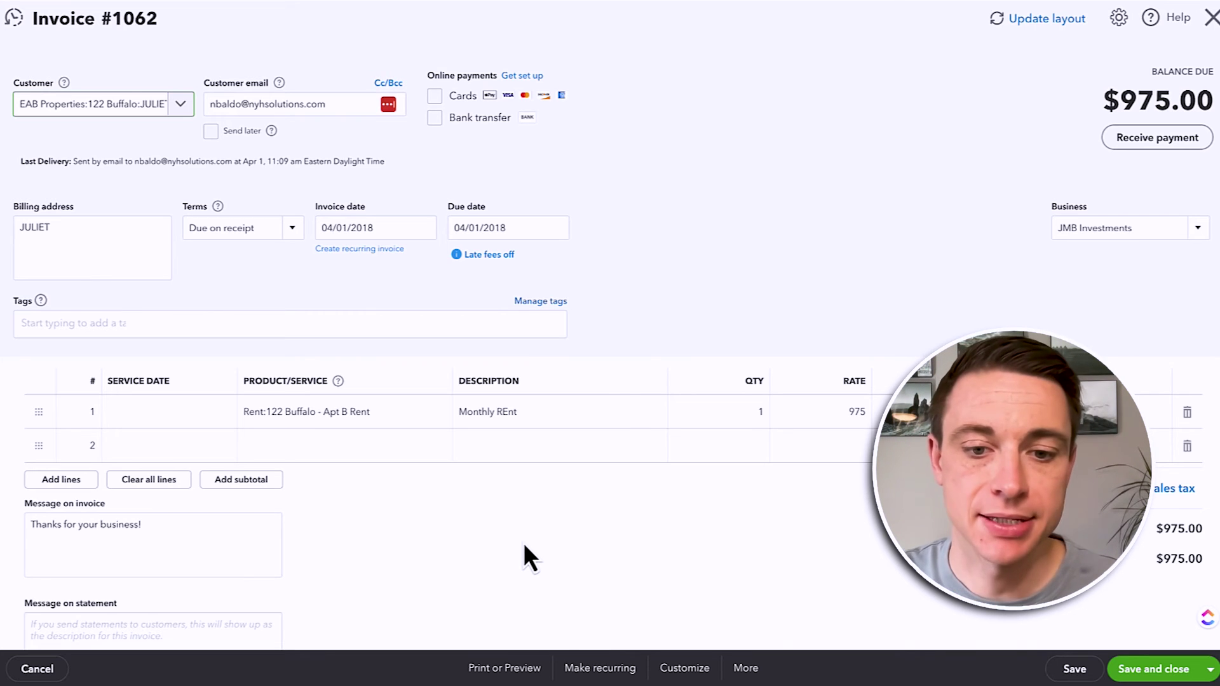
{"action": "left_click", "coordinate": [593, 674]}
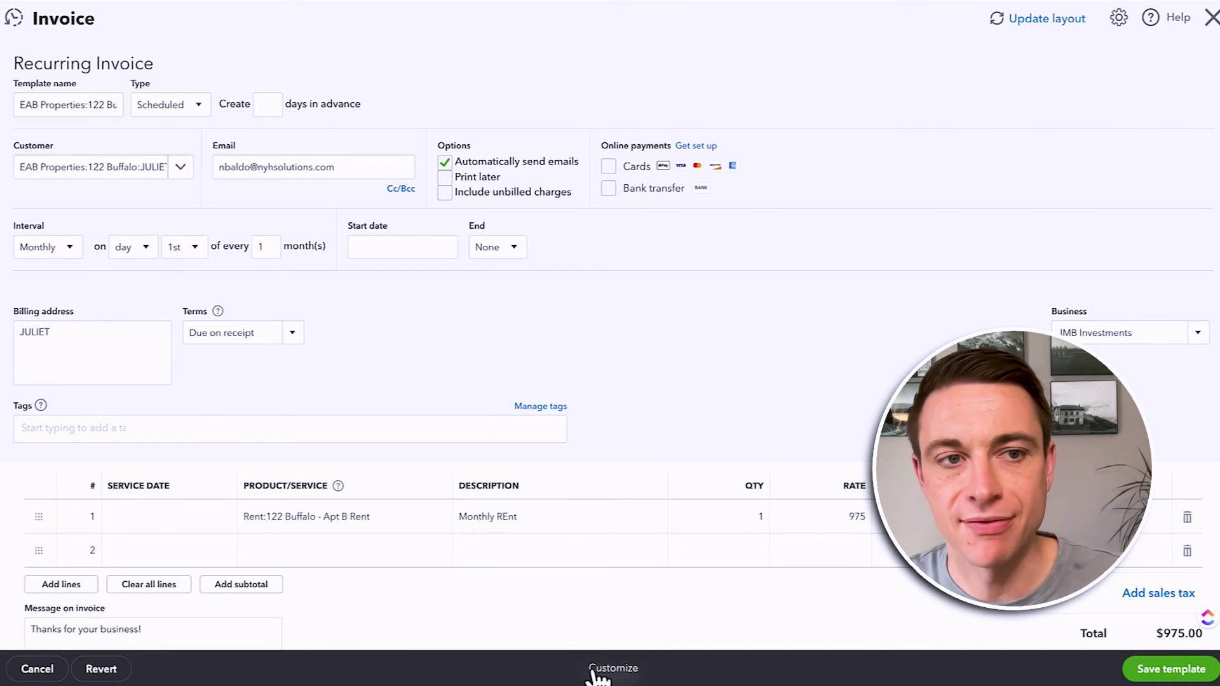
- Name the template for the tenant's monthly rent, create 10 days in advance, enable bank transfer
{"action": "left_click_drag", "start_coordinate": [21, 105], "coordinate": [141, 108]}
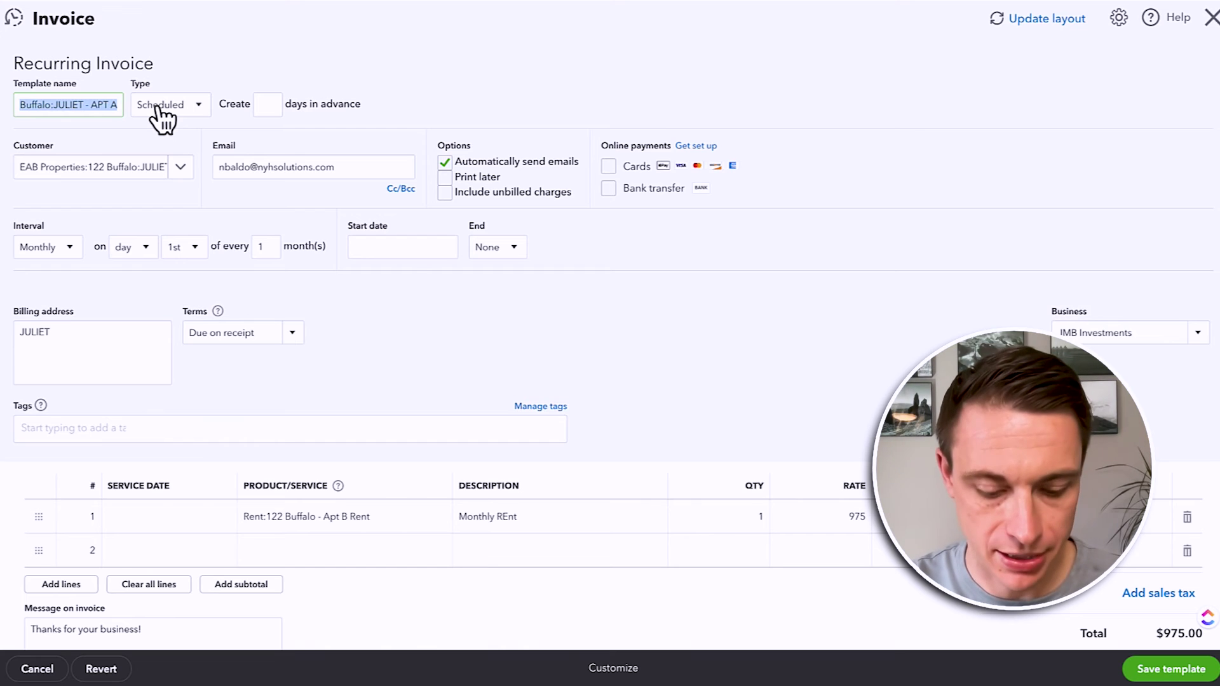
{"action": "type", "text": "JULIET'S MONTHLY RE"}
{"action": "key", "text": "Tab"}
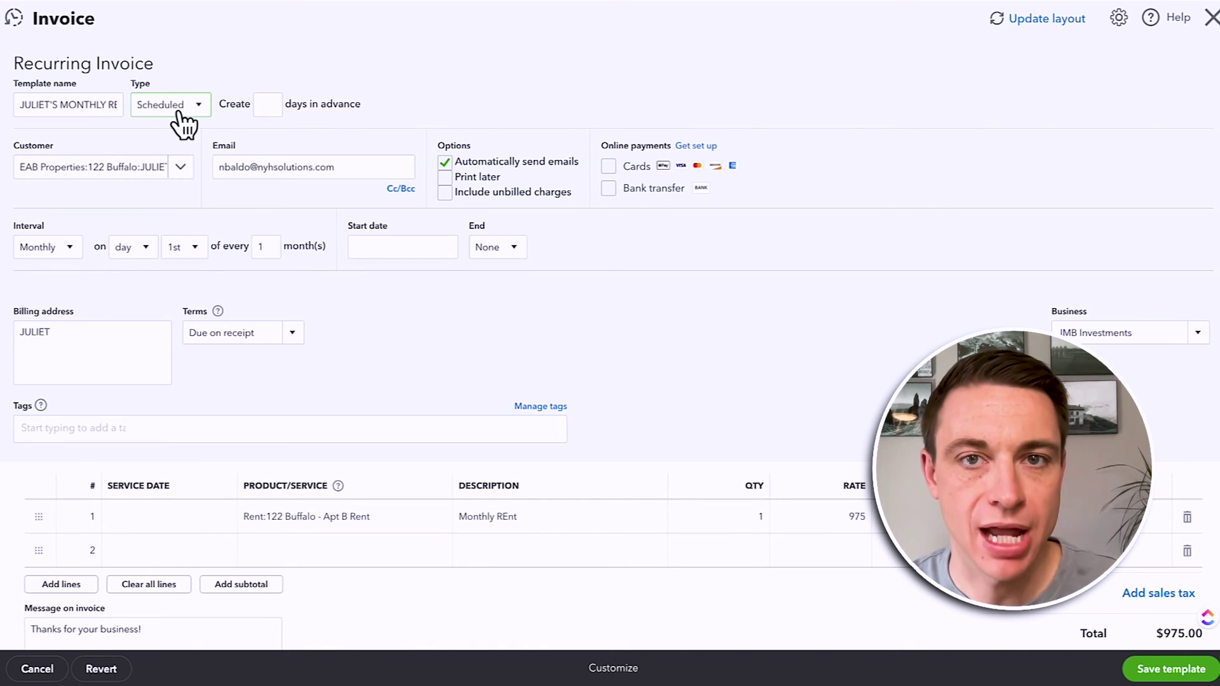
{"action": "left_click", "coordinate": [269, 104]}
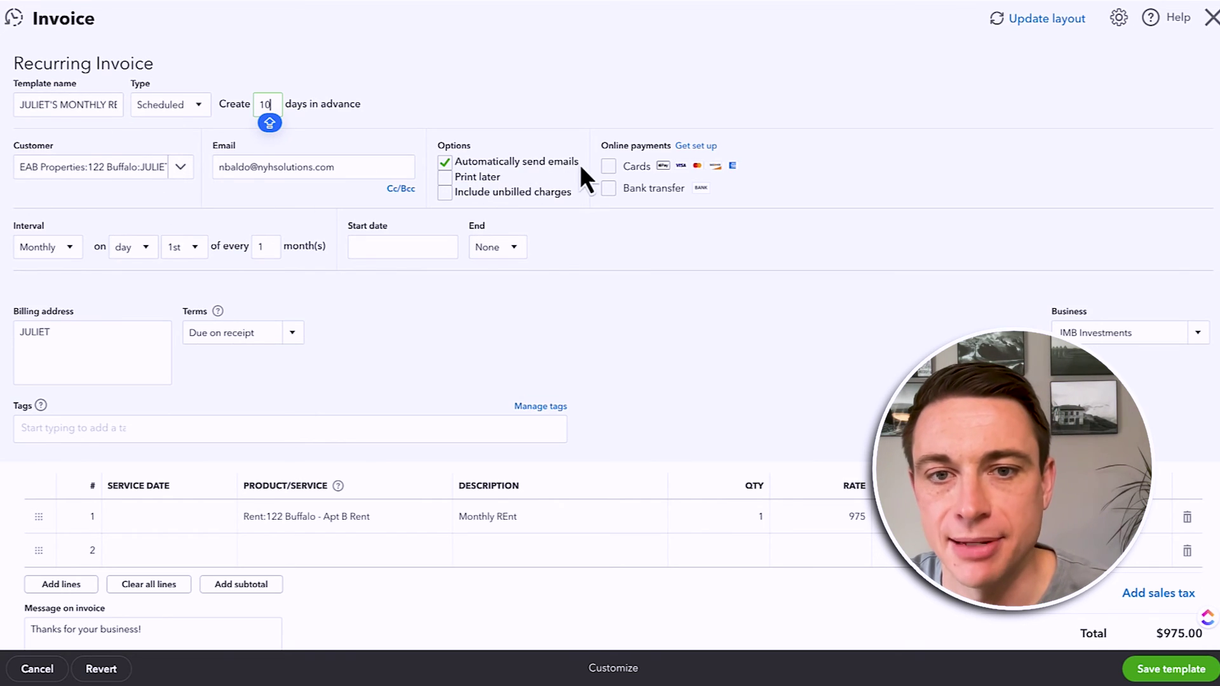
{"action": "left_click_drag", "start_coordinate": [578, 165], "coordinate": [457, 167]}
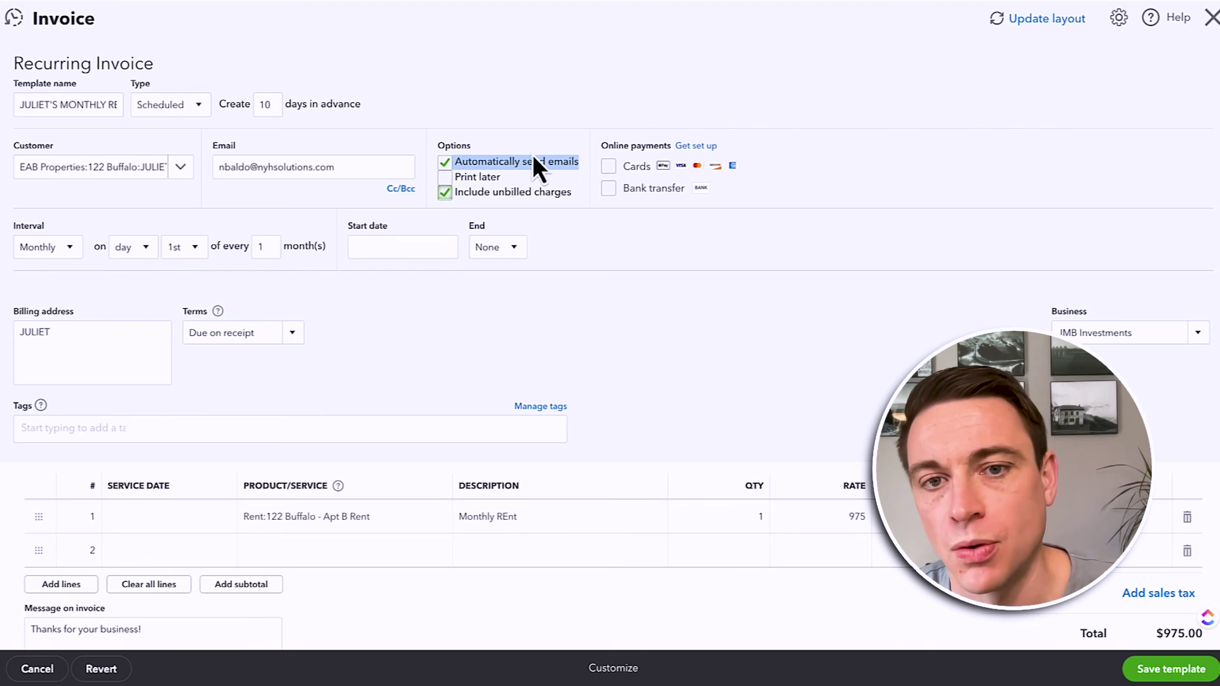
{"action": "left_click", "coordinate": [609, 188]}
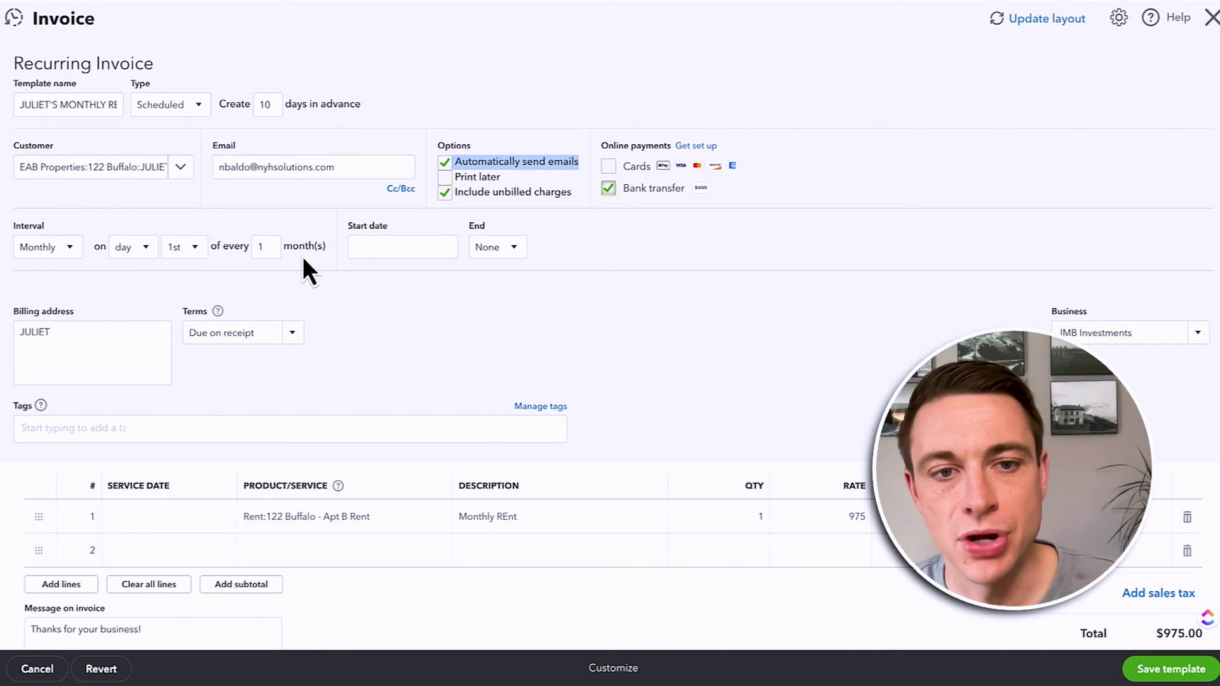
- Set the recurring series to end after 12 occurrences
{"action": "left_click", "coordinate": [398, 247]}
{"action": "left_click", "coordinate": [445, 246]}
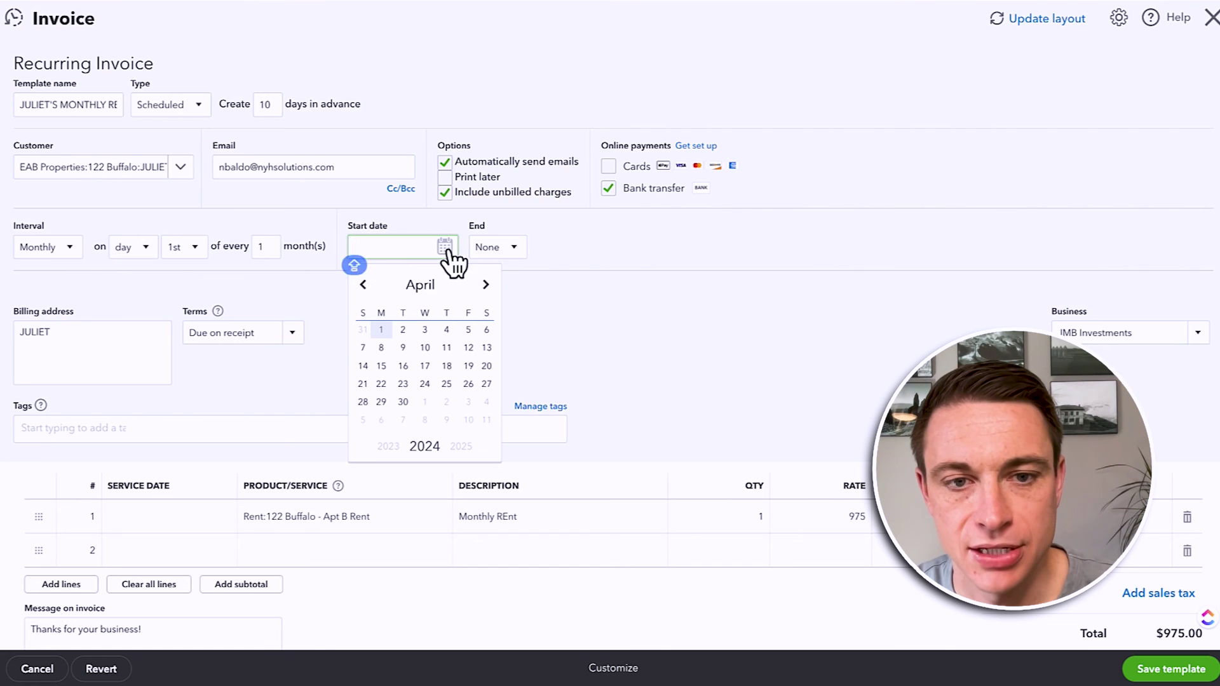
{"action": "left_click", "coordinate": [589, 286]}
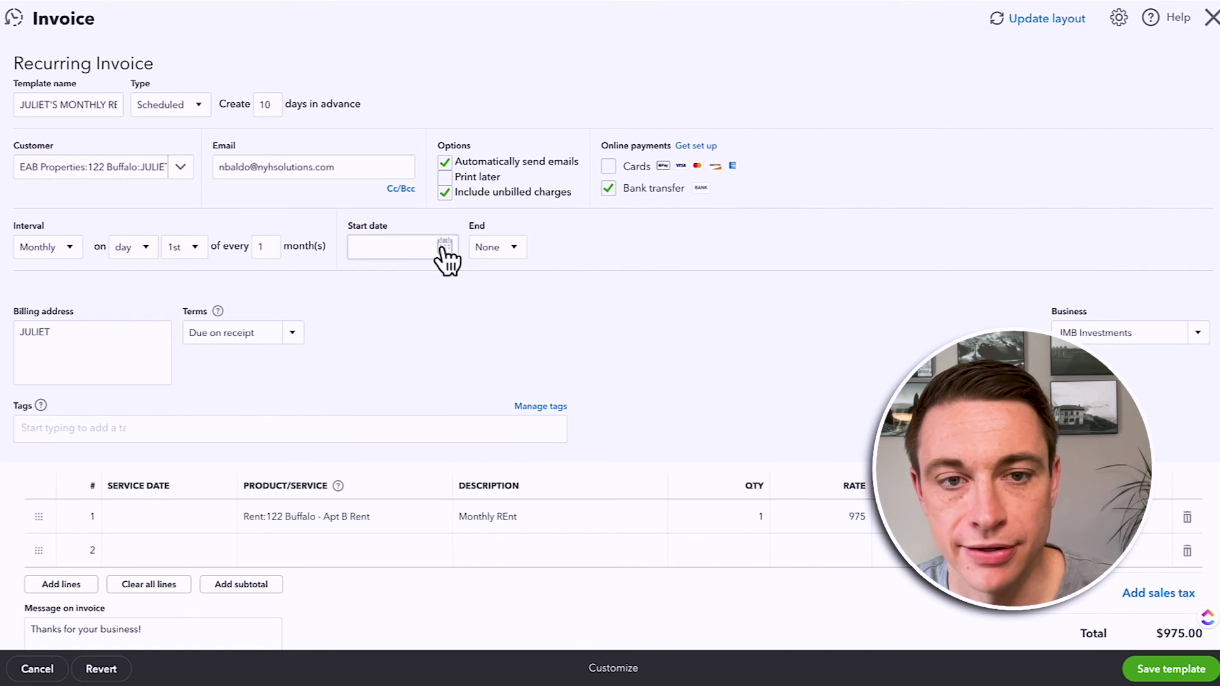
{"action": "left_click", "coordinate": [515, 249]}
{"action": "left_click", "coordinate": [488, 319]}
{"action": "left_click", "coordinate": [546, 247]}
{"action": "type", "text": "12"}
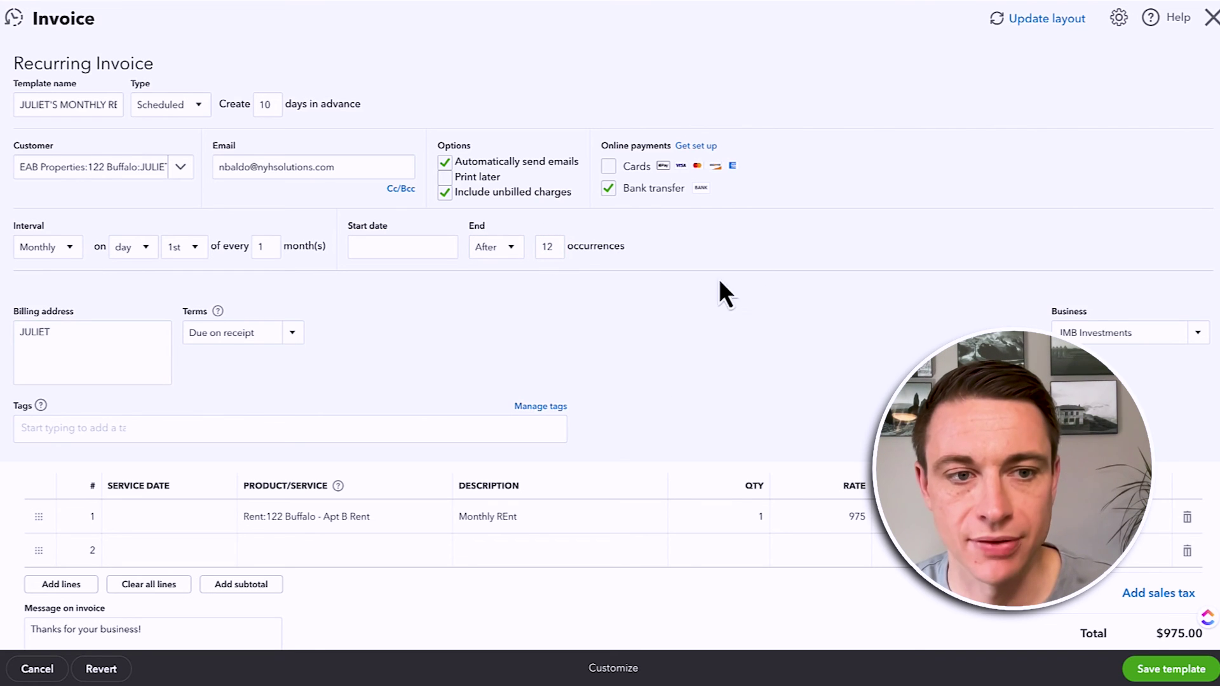
- Check the first line item, then close the recurring invoice editor without saving
{"action": "left_click", "coordinate": [123, 353]}
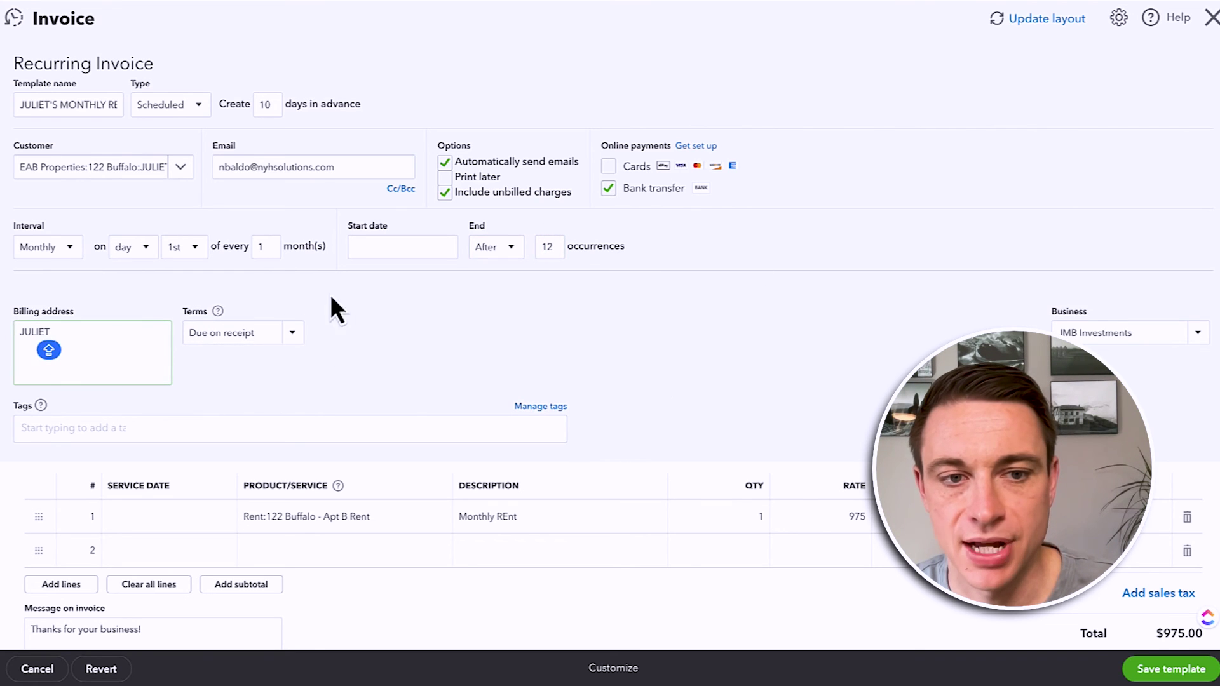
{"action": "left_click", "coordinate": [250, 340]}
{"action": "scroll", "coordinate": [1080, 267], "scroll_direction": "down", "scroll_amount": 2}
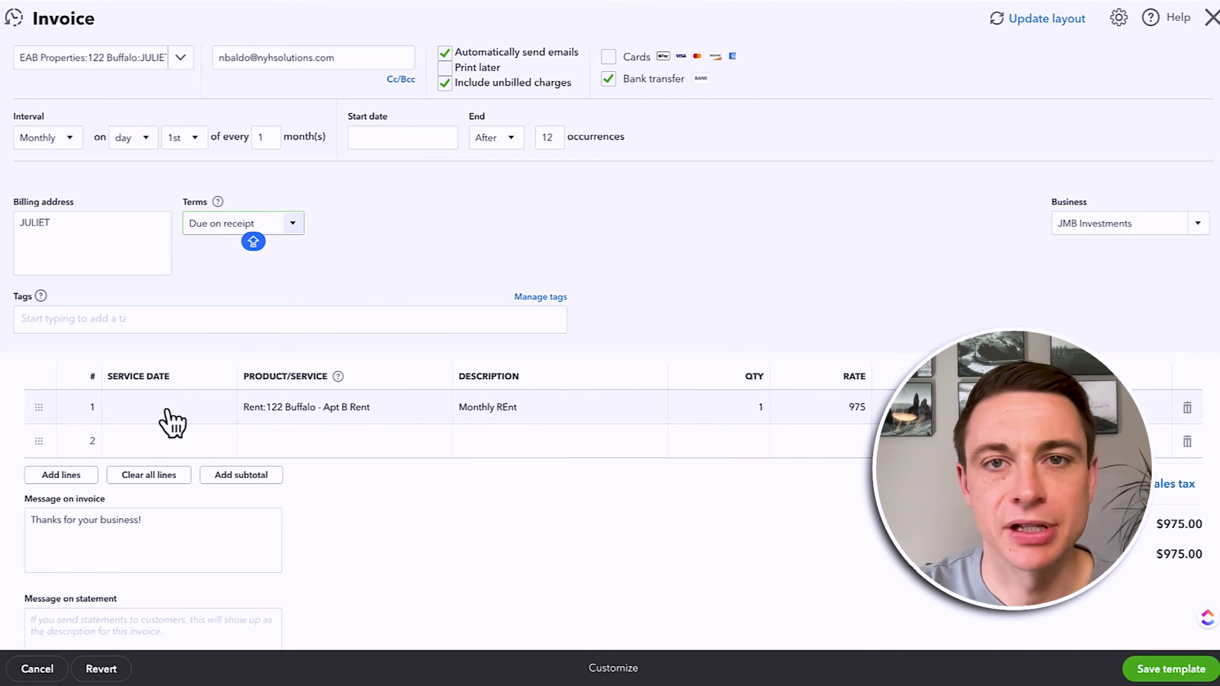
{"action": "left_click", "coordinate": [144, 411]}
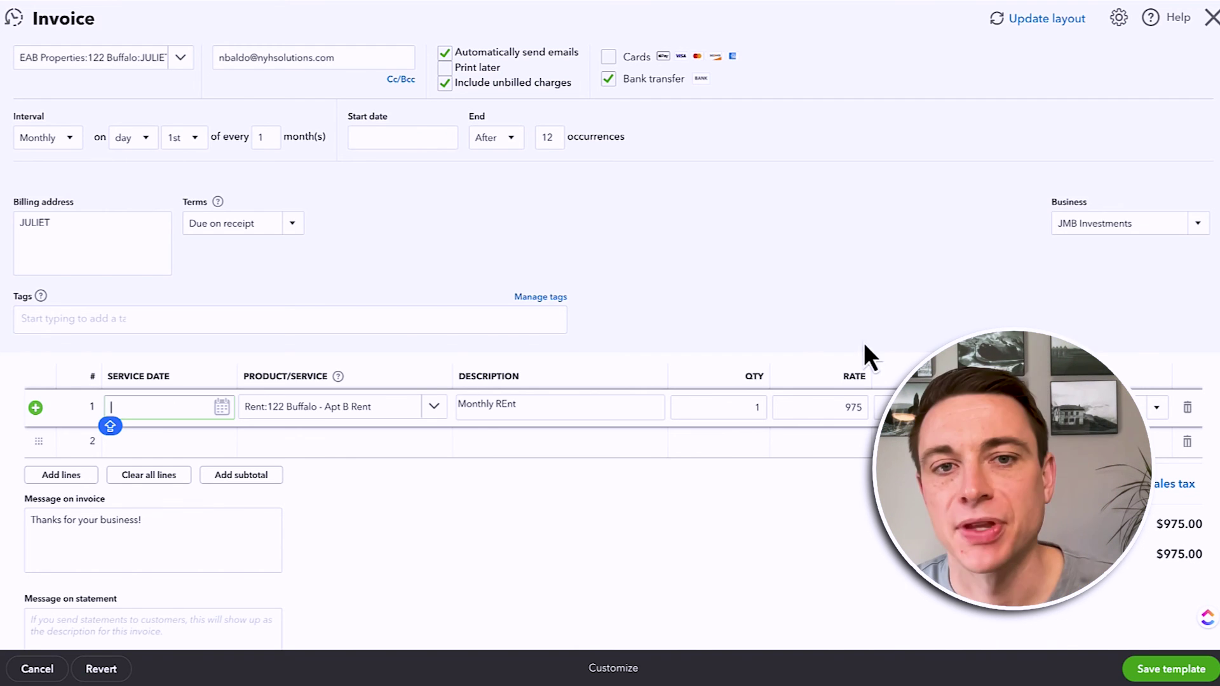
{"action": "scroll", "coordinate": [788, 352], "scroll_direction": "up", "scroll_amount": 2}
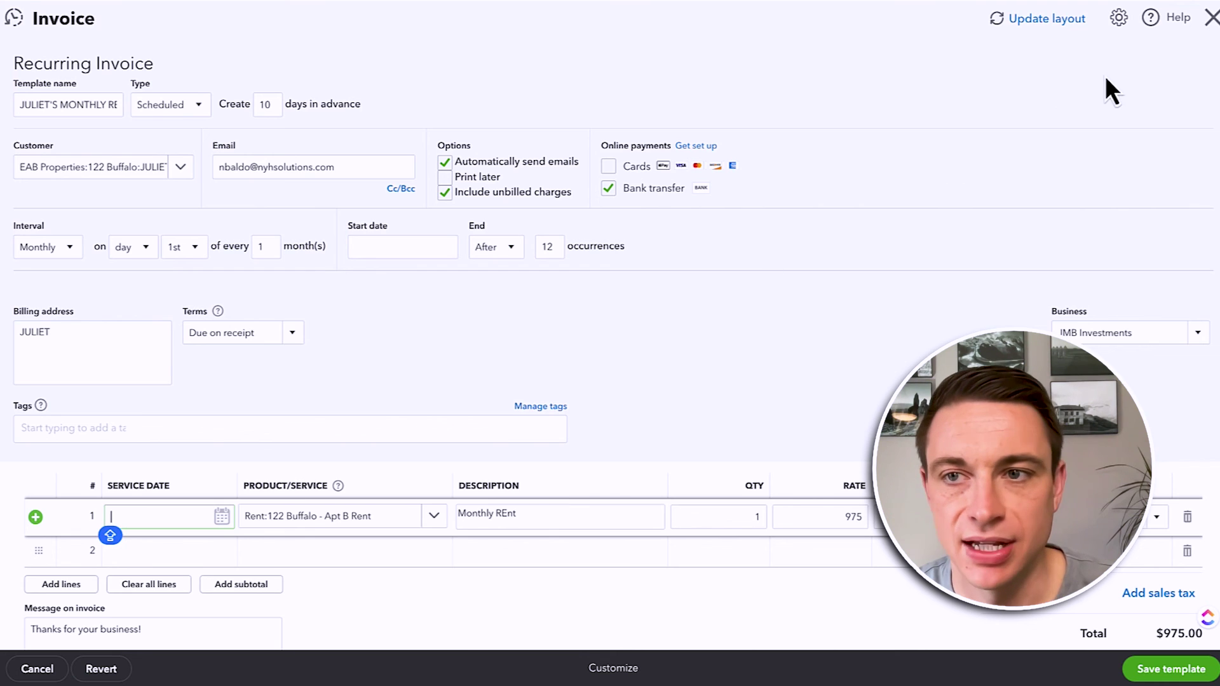
{"action": "left_click", "coordinate": [1211, 19]}
{"action": "left_click", "coordinate": [687, 363]}
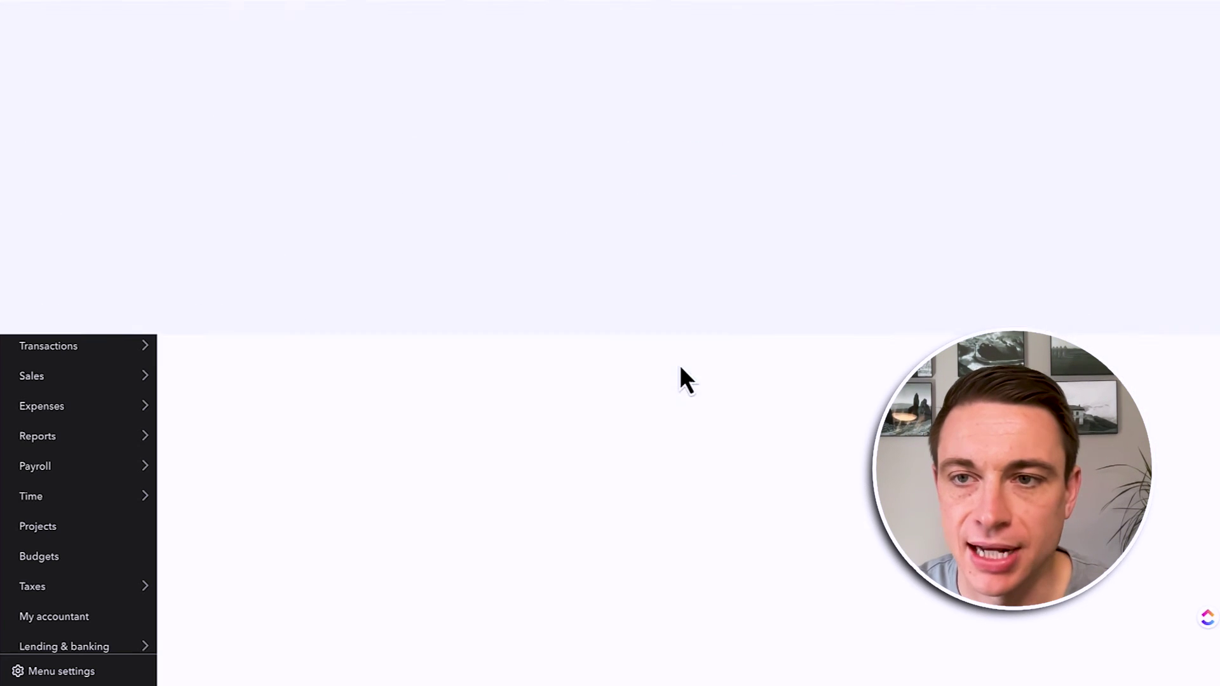
- Open Recurring Transactions from the gear menu and sort it by TXN TYPE
{"action": "left_click", "coordinate": [1169, 23]}
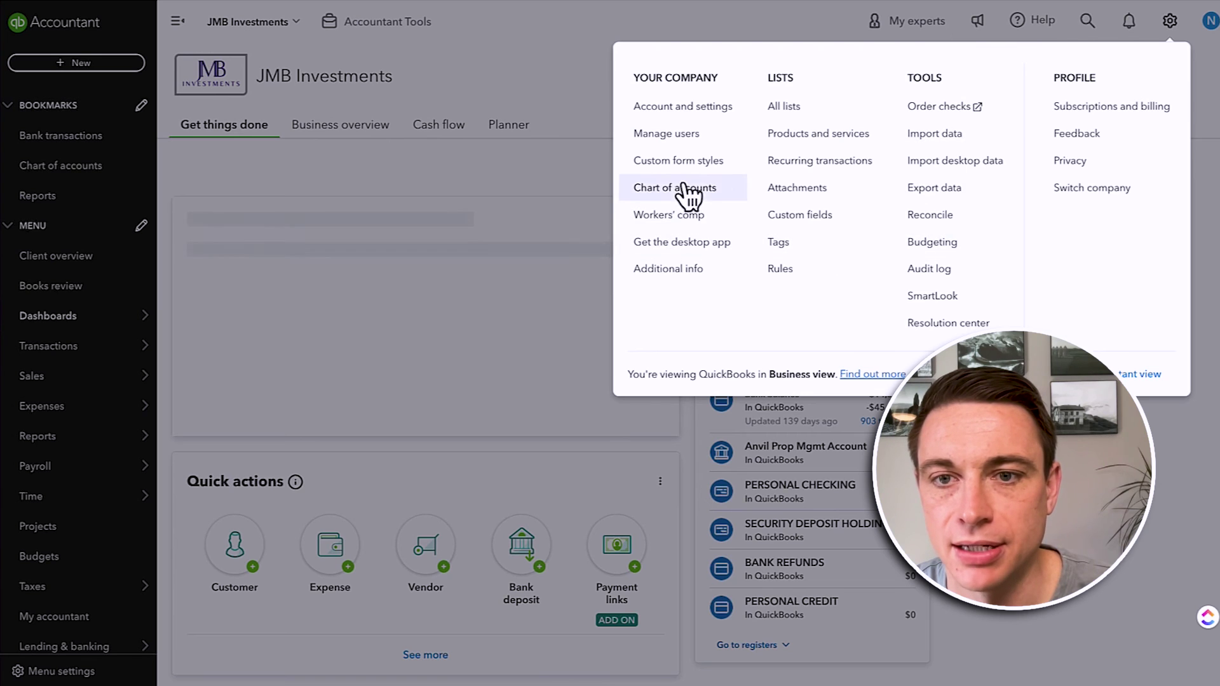
{"action": "left_click", "coordinate": [796, 161]}
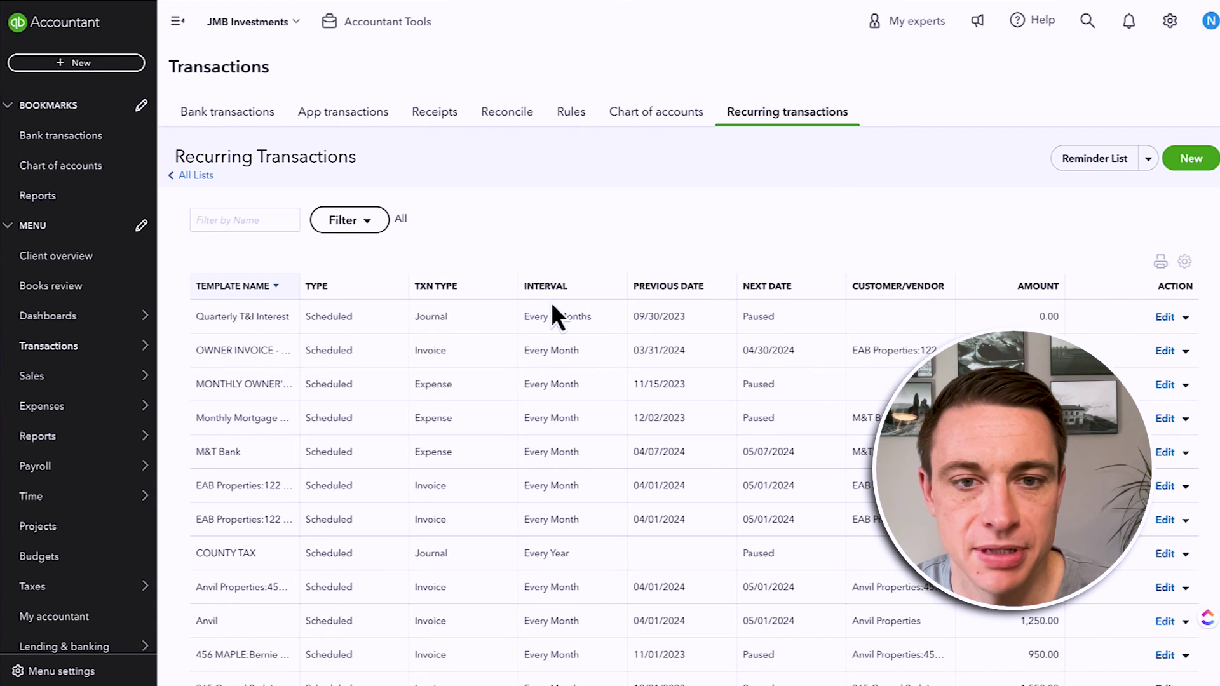
{"action": "left_click", "coordinate": [453, 287]}
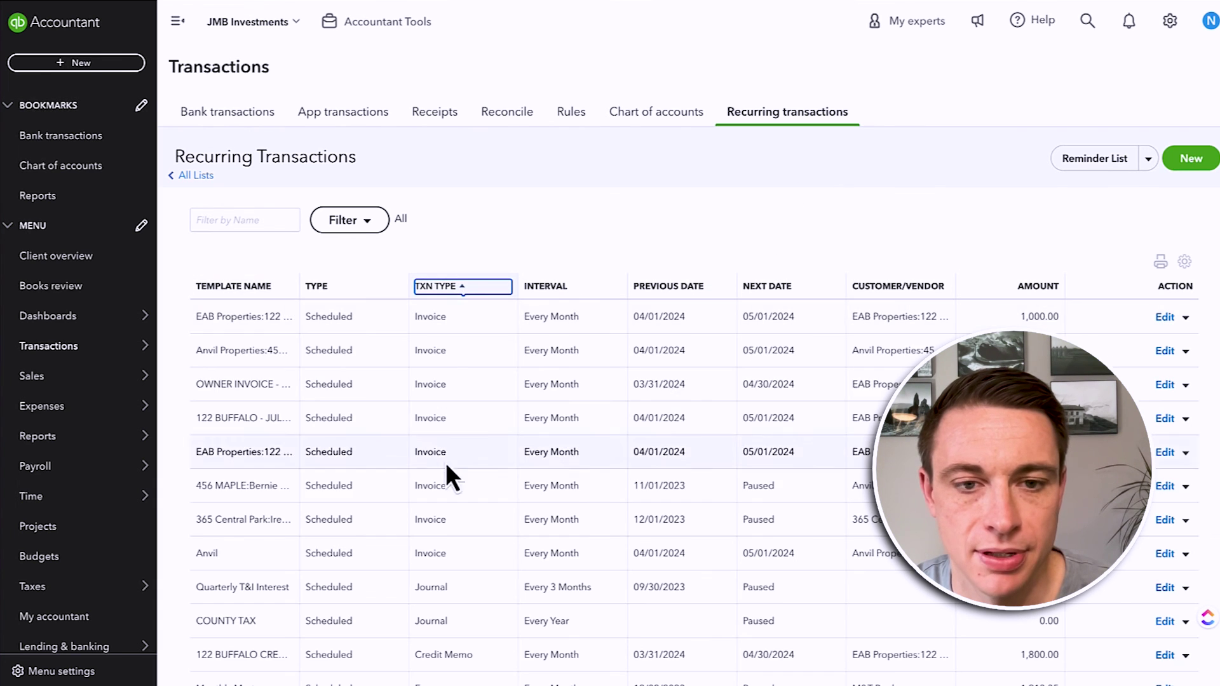